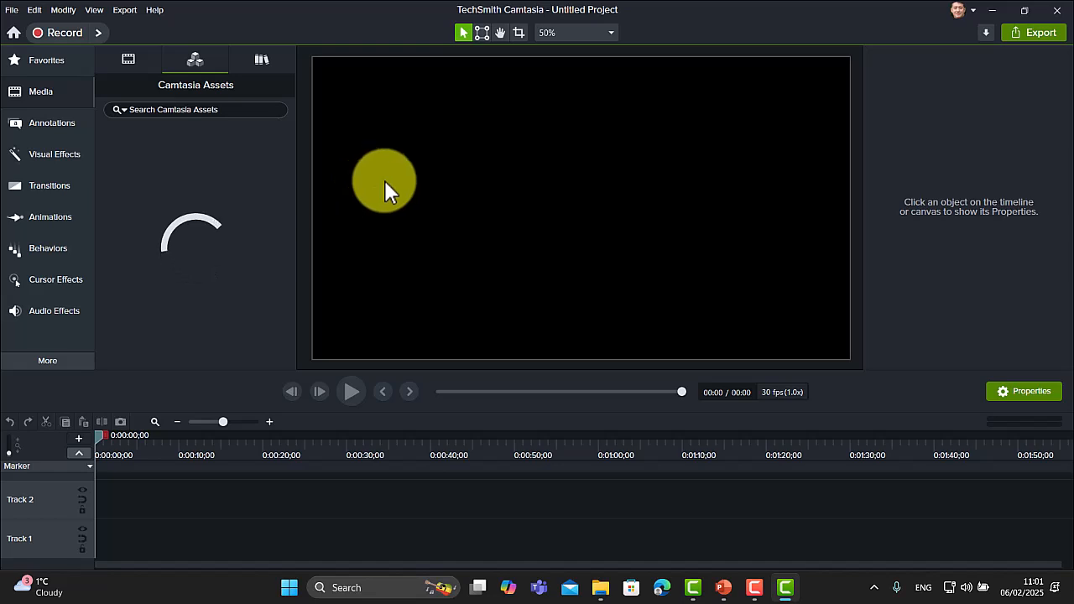
Save the project as TestTrainingOne in the Camtasia24CompleteTraining folder on the Desktop, keeping it a standalone project
click(13, 11)
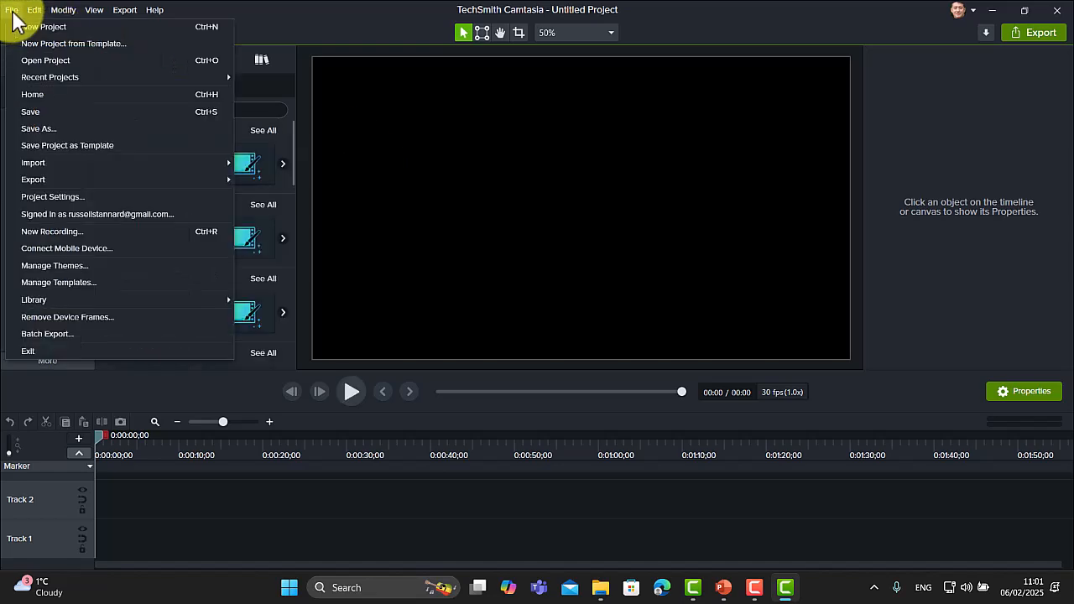
click(30, 109)
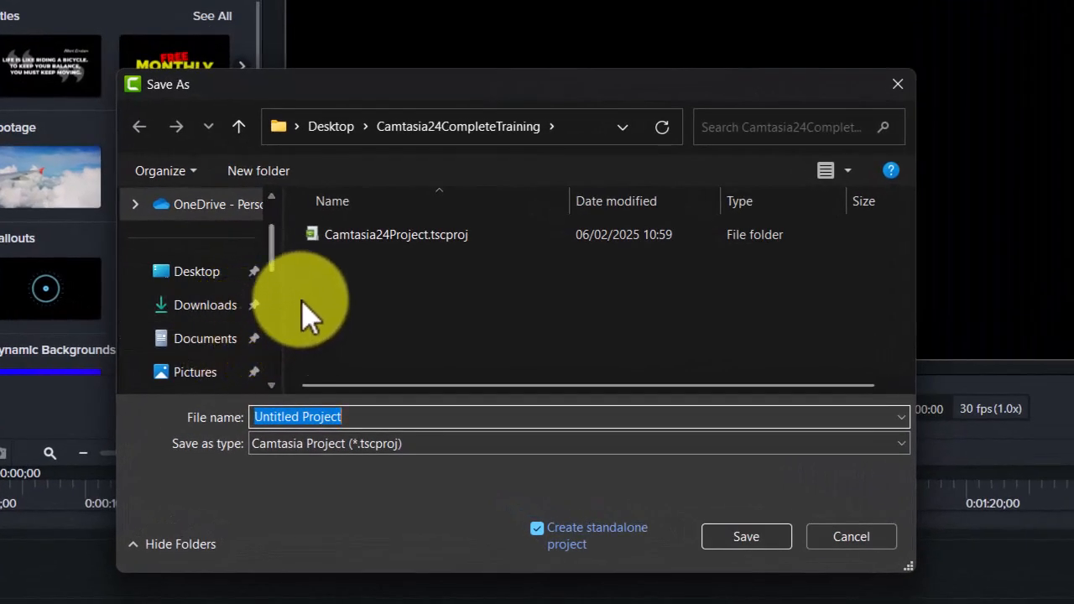
click(201, 277)
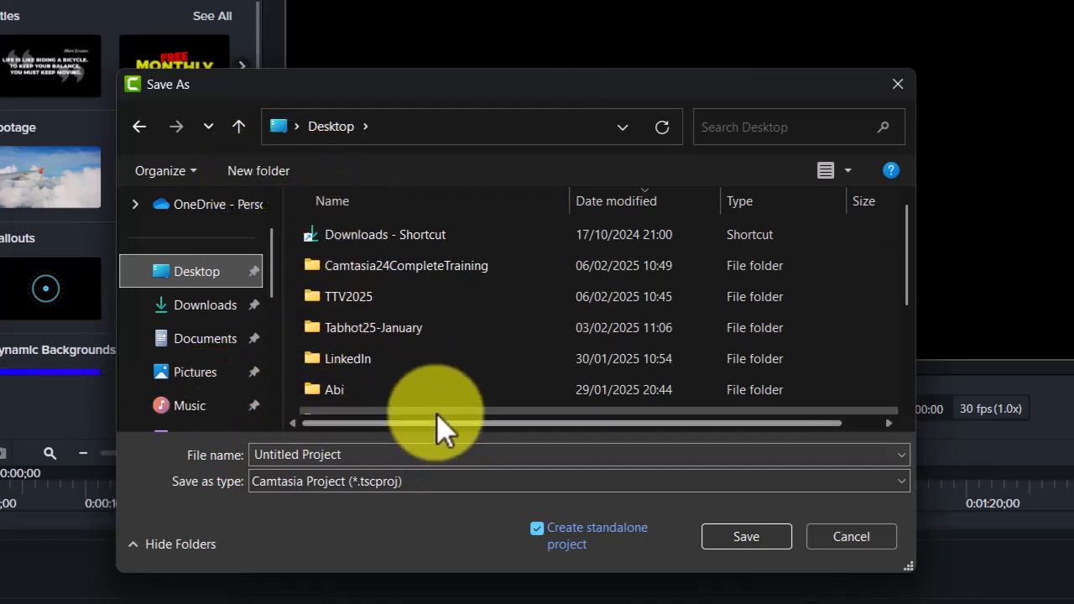
double_click(384, 262)
click(381, 460)
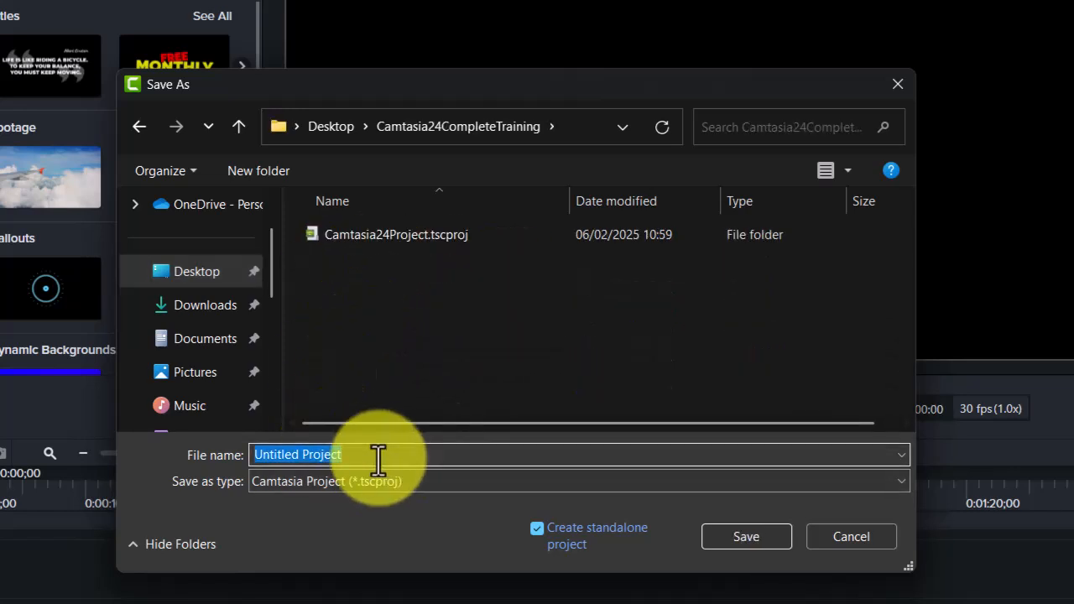
key(BackSpace)
text(TestR)
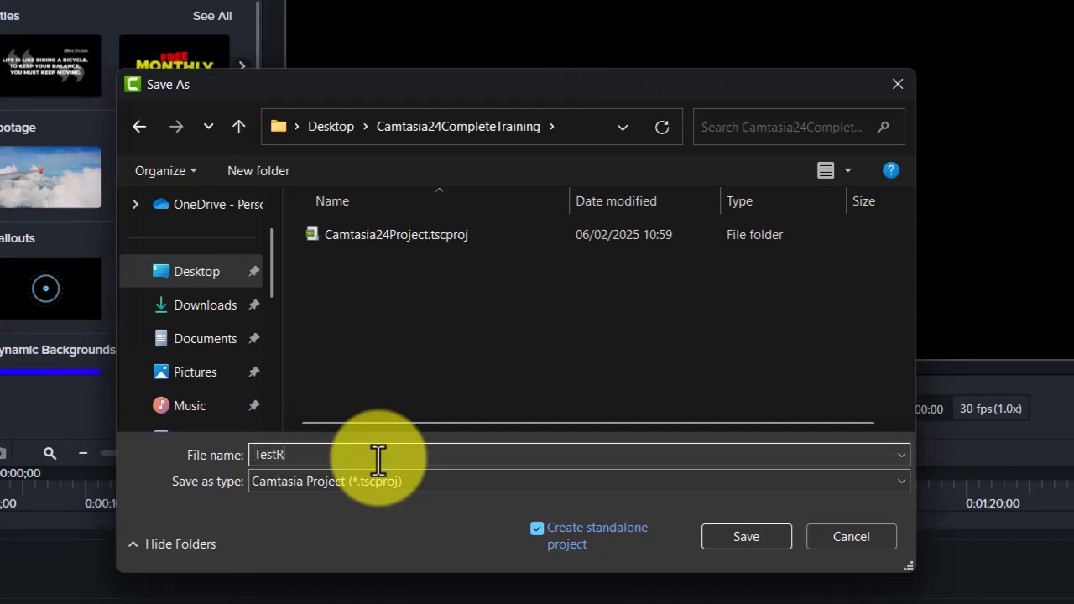
text(ecord)
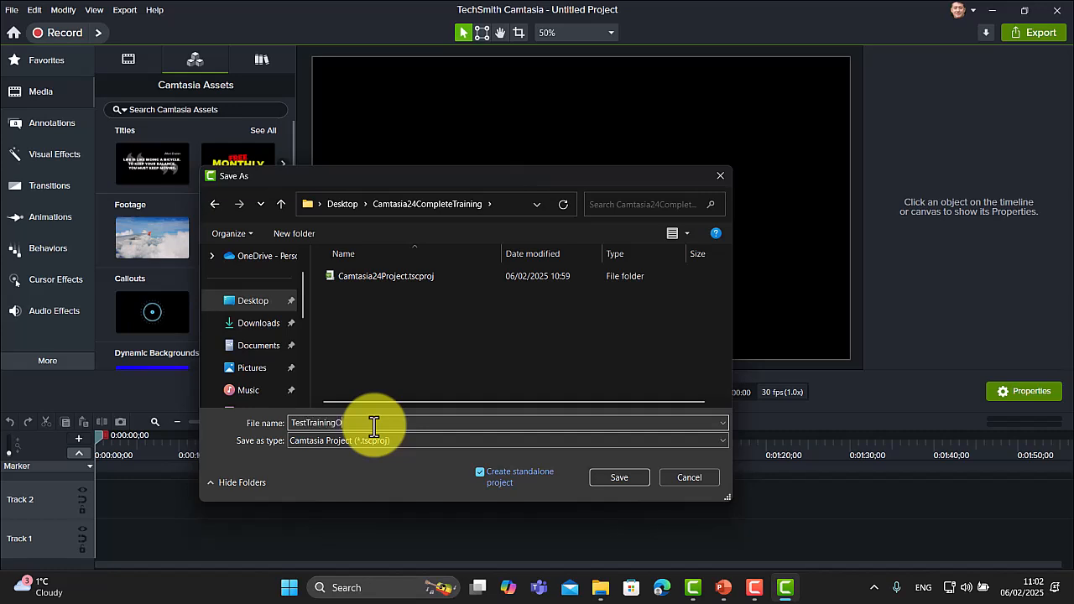
click(619, 478)
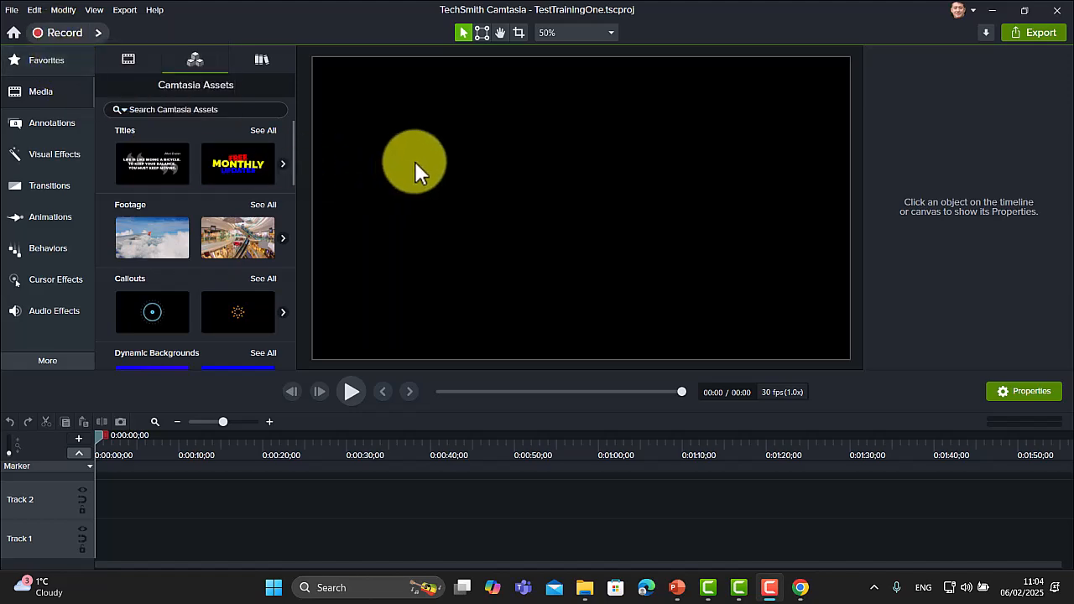
Open the Camtasia Recorder over the web page and enable capture of Screen 1
click(58, 33)
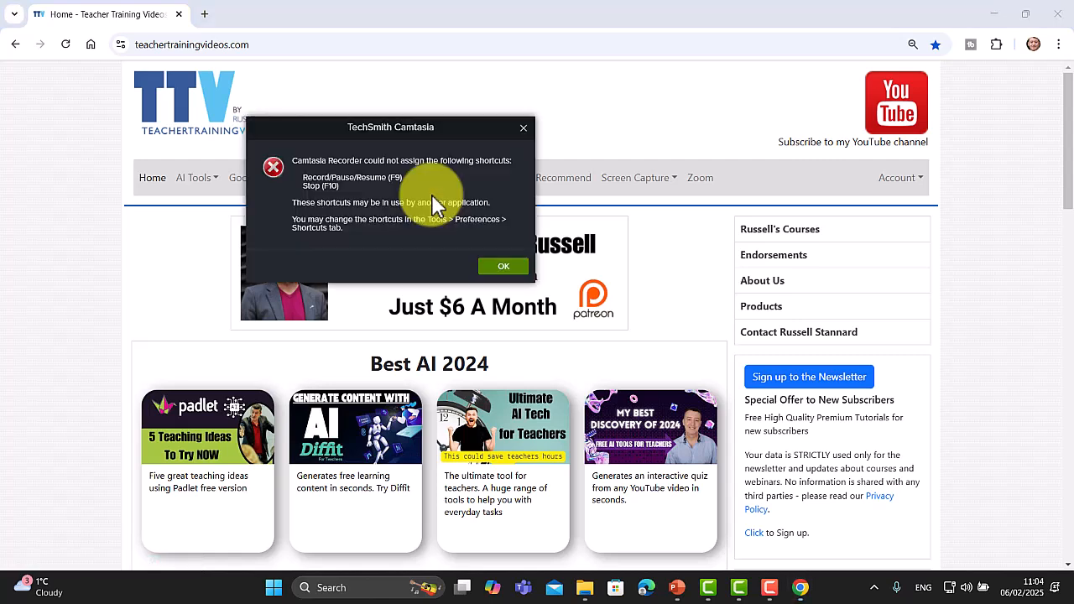
click(503, 267)
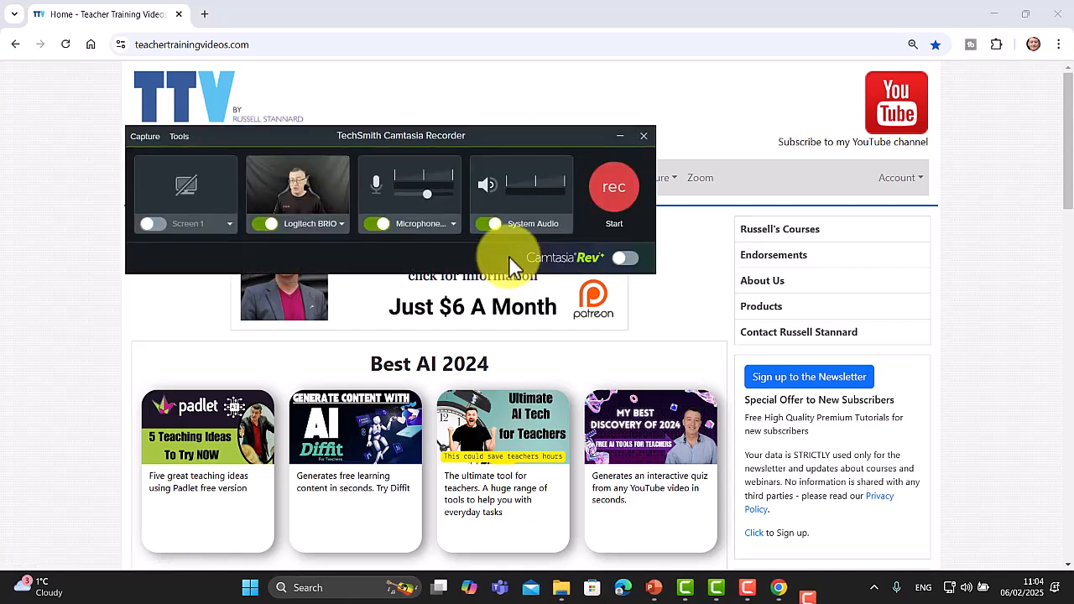
drag(524, 147, 674, 187)
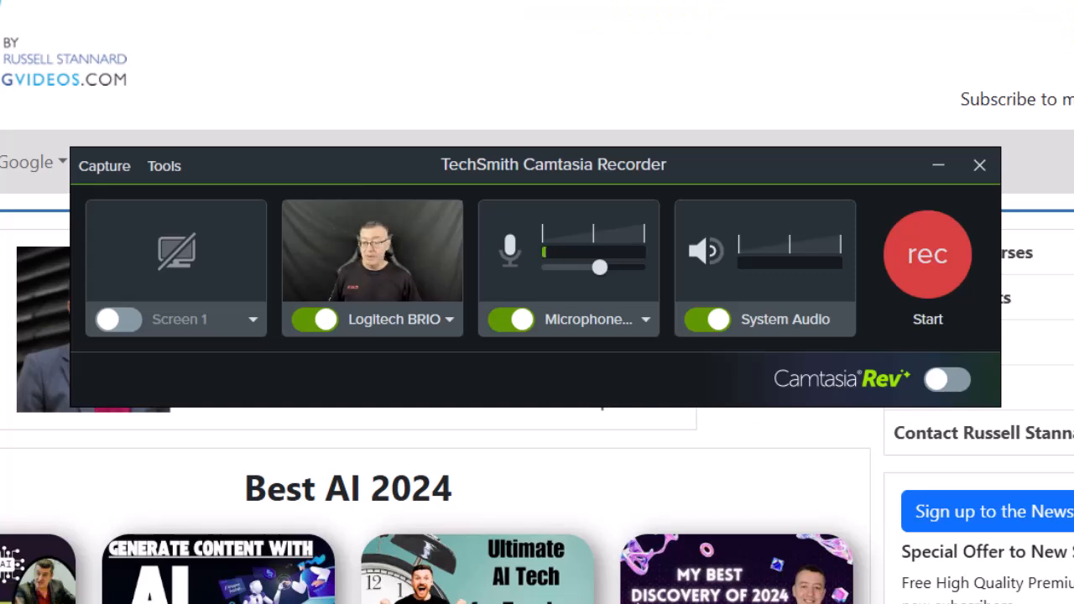
click(128, 326)
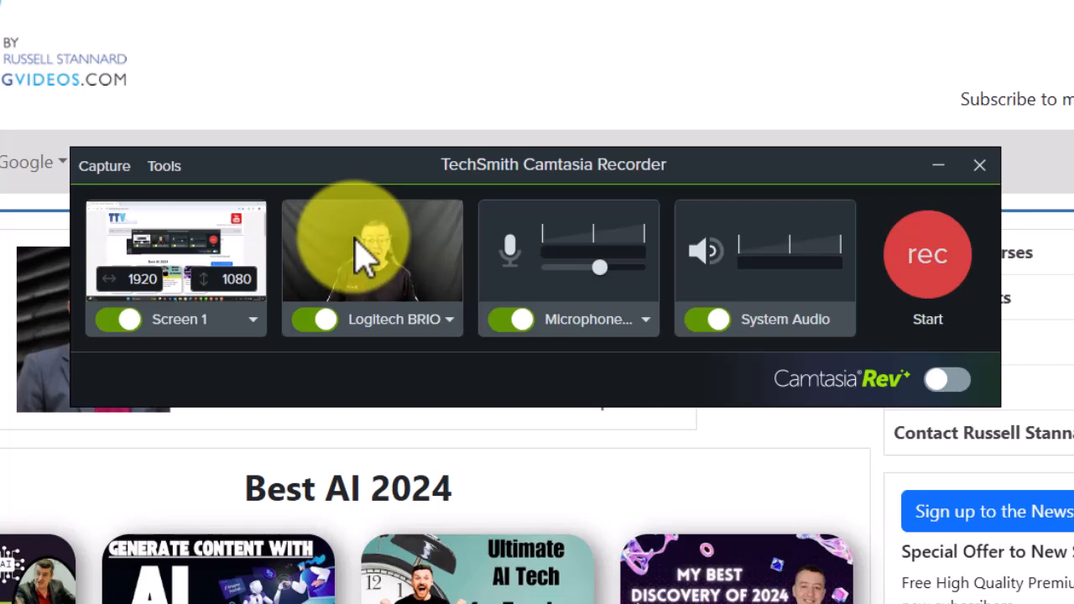
Turn off system audio in the recorder and enable Camtasia Rev
click(644, 321)
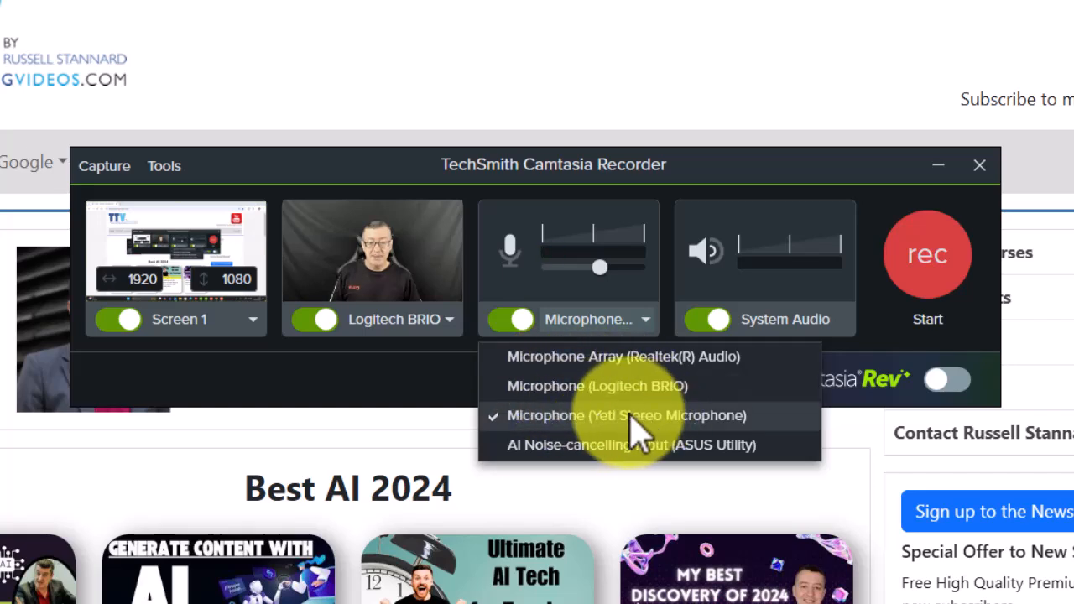
click(441, 105)
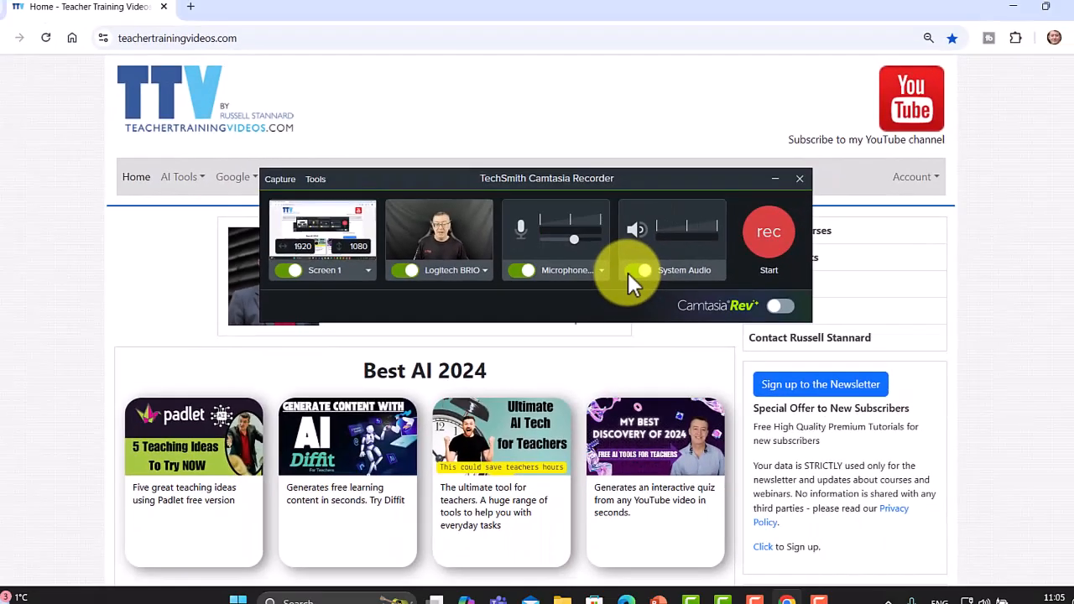
click(632, 271)
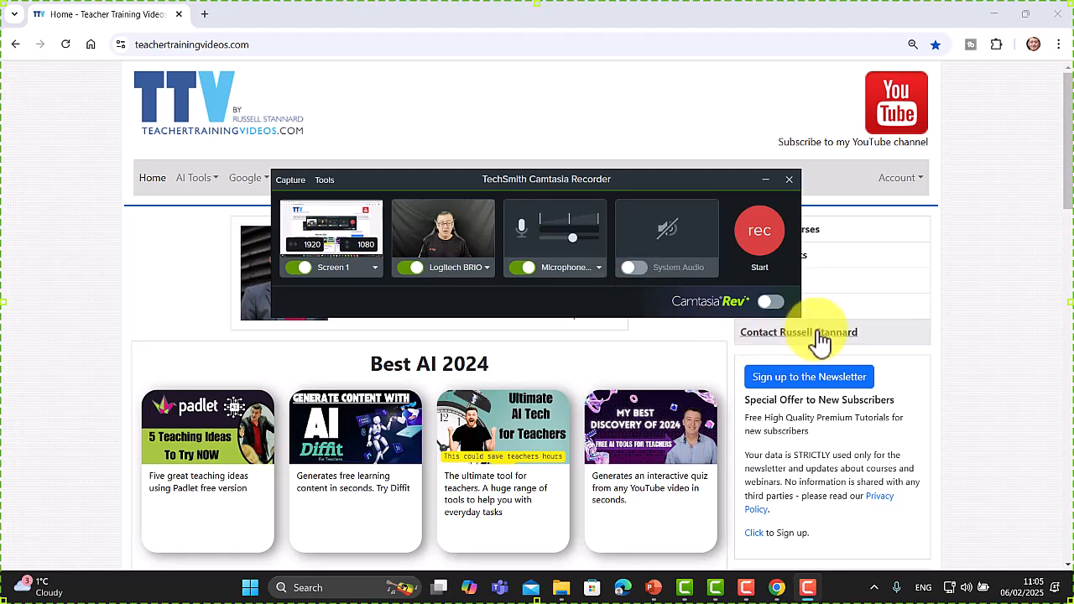
click(771, 301)
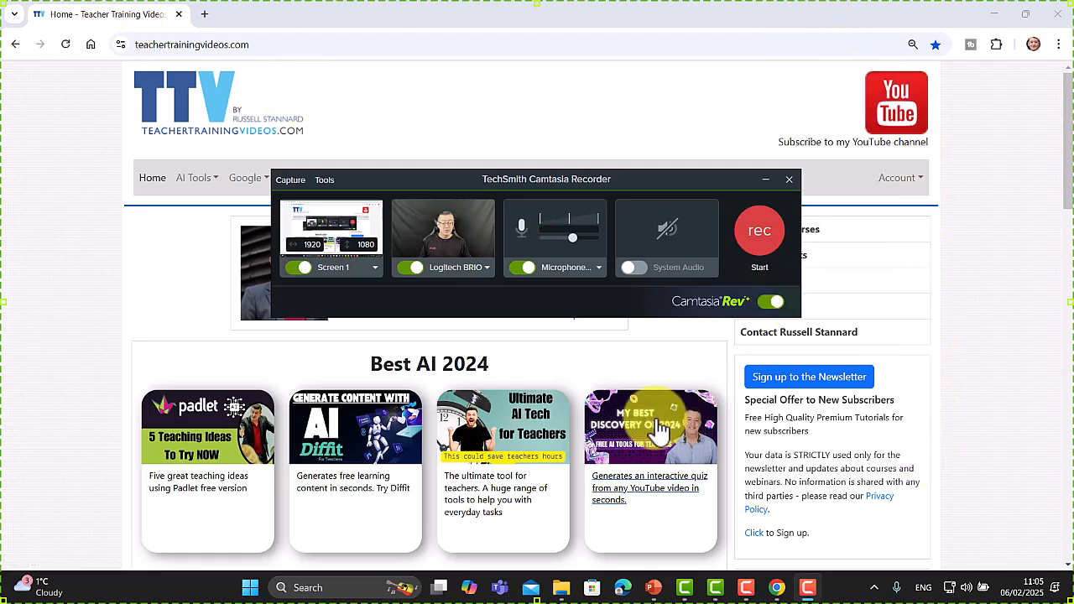
Set the capture area to the full Screen 1 and show the browser page in full screen
click(373, 267)
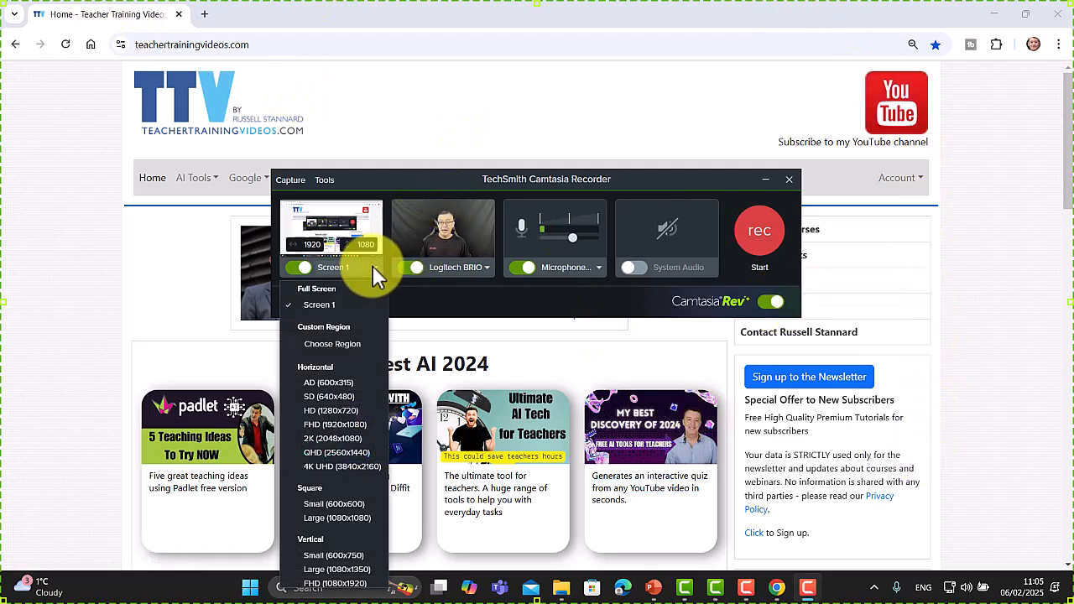
click(333, 306)
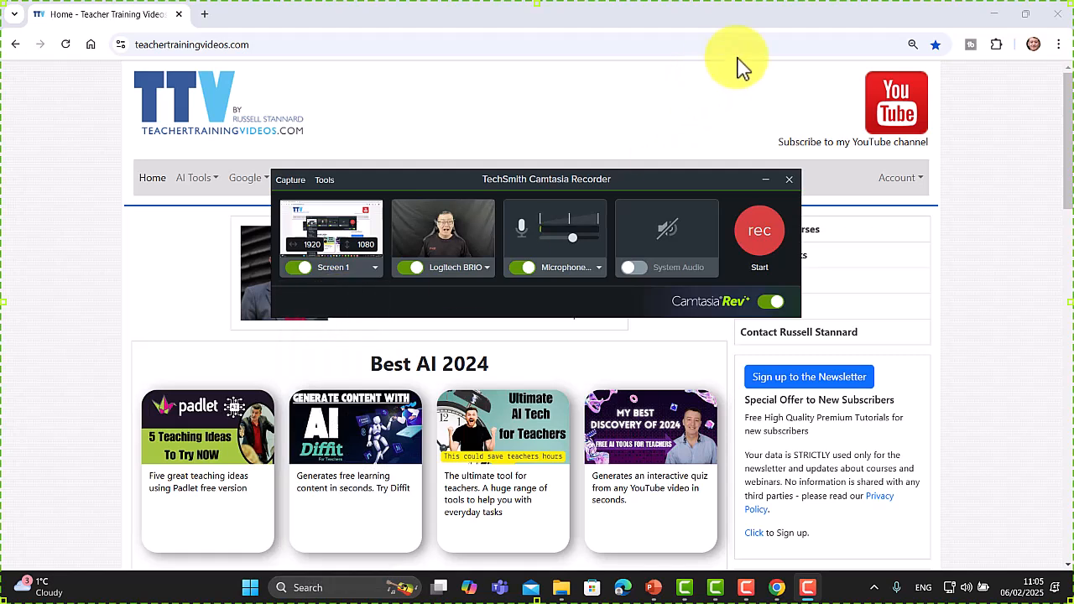
click(999, 147)
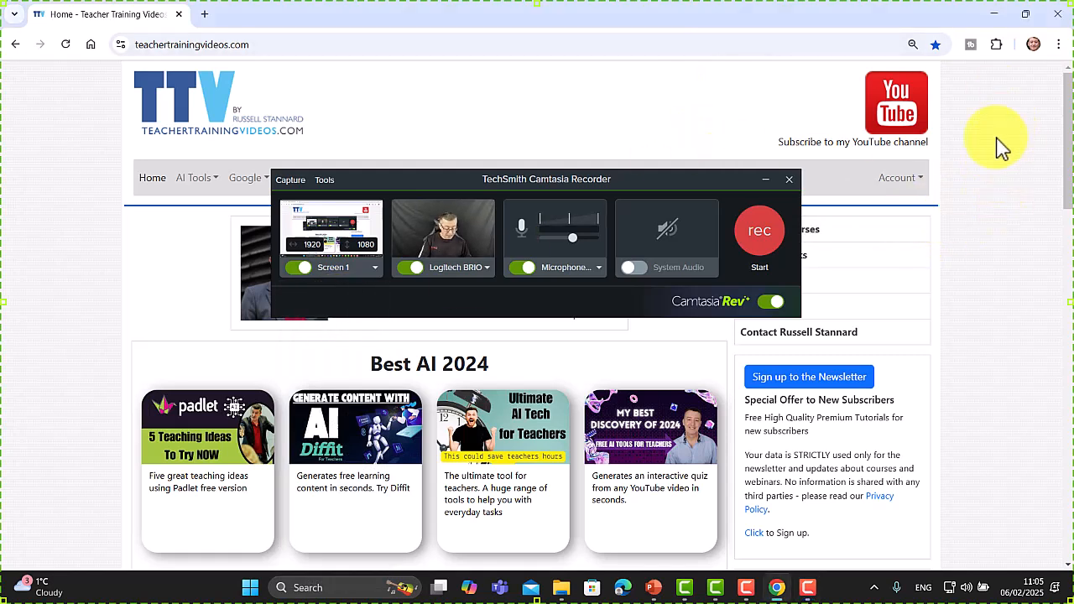
key(F11)
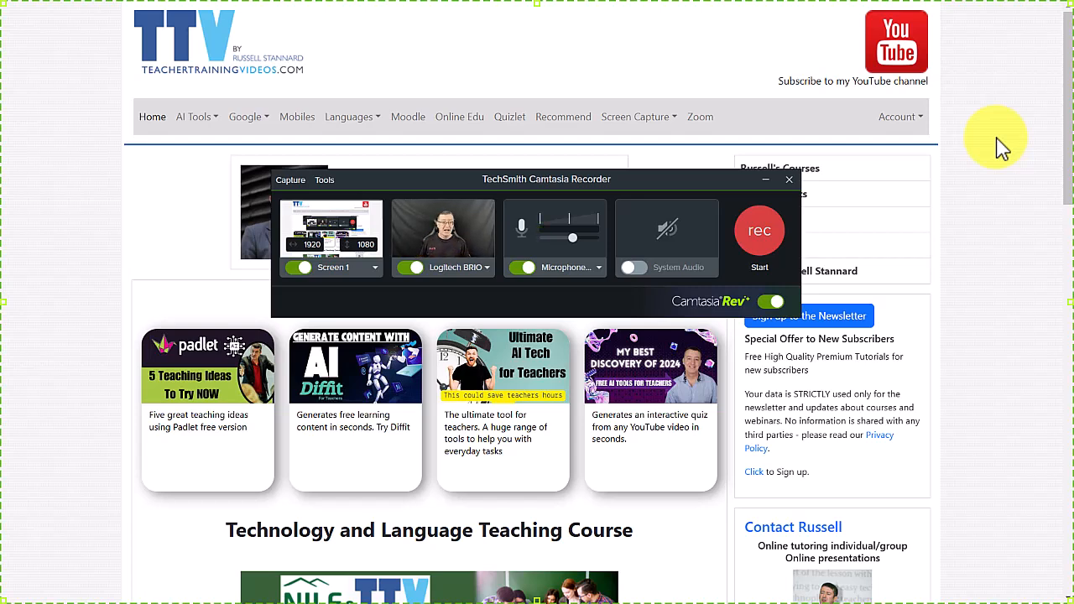
Record the screen while showing the website's Screen Capture options, and stop the recording
click(757, 228)
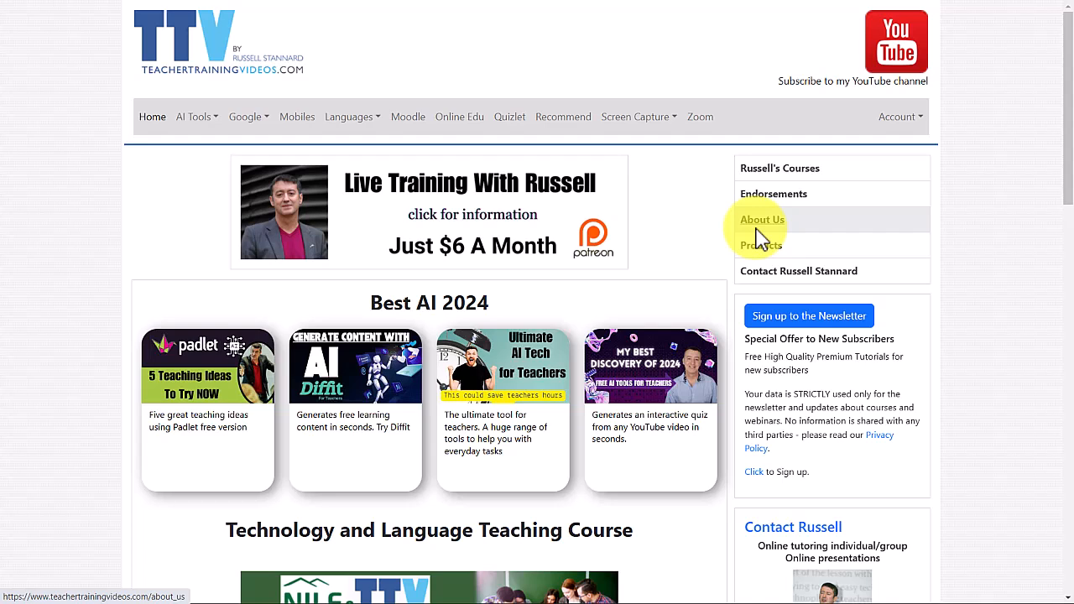
click(672, 126)
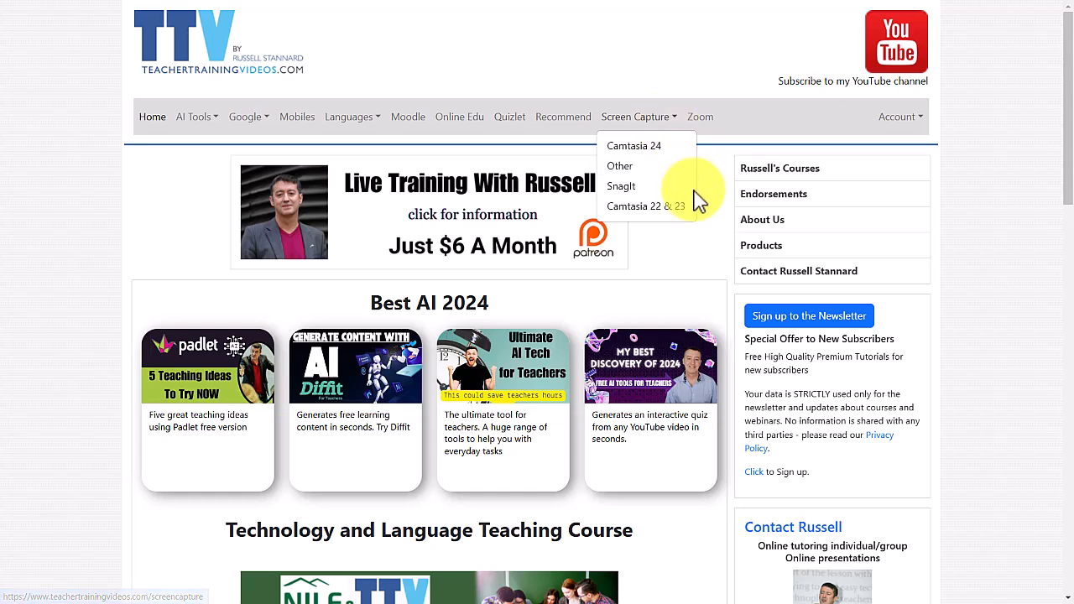
key(F10)
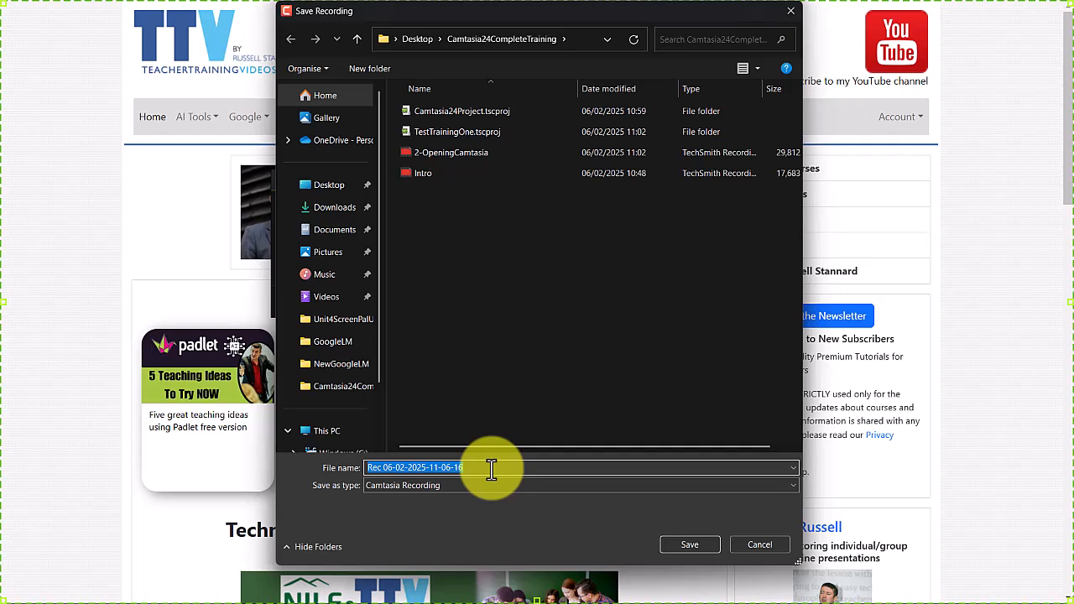
Save the recording as IntroRecording in the Camtasia24CompleteTraining folder
key(BackSpace)
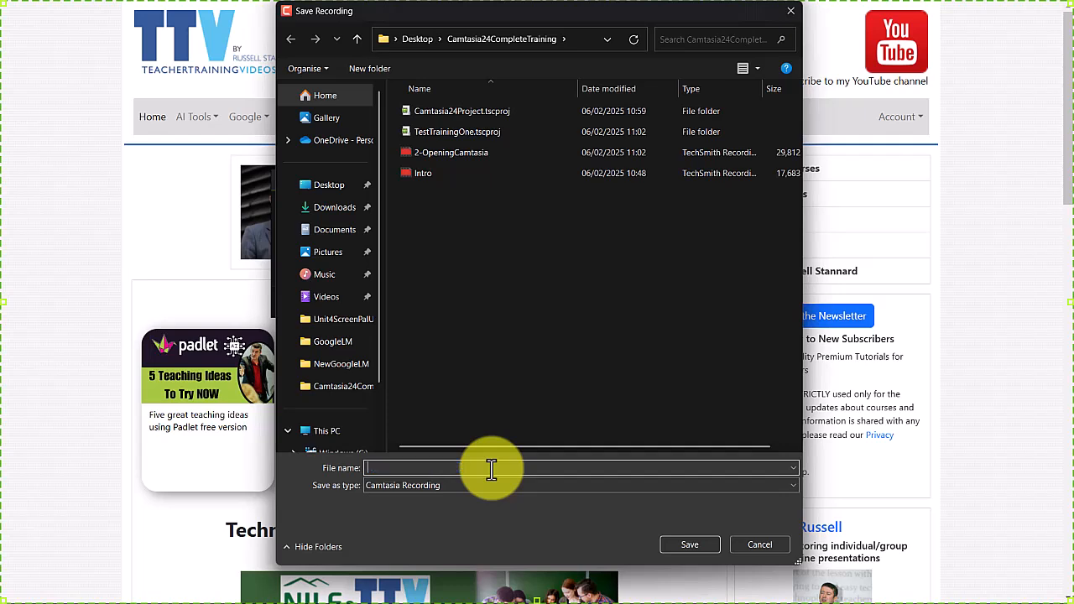
text(Int)
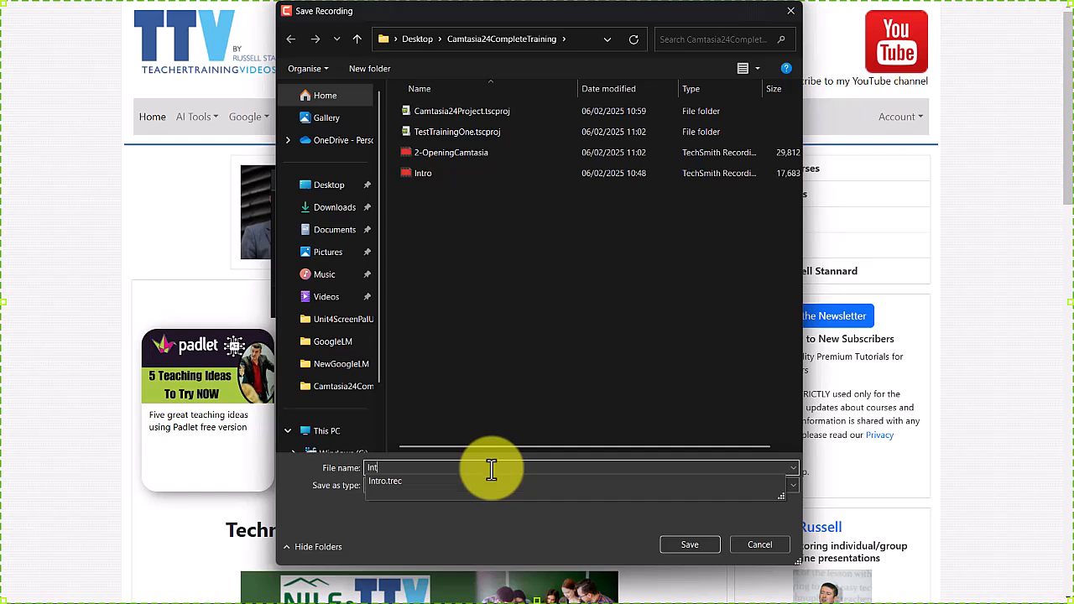
text(roRec)
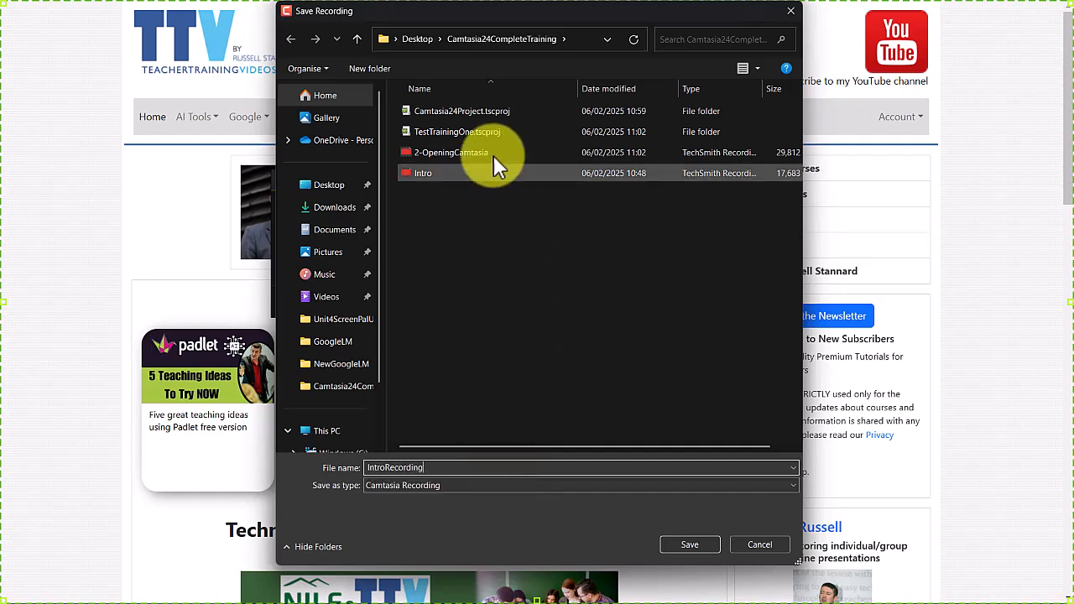
text(ording)
click(690, 545)
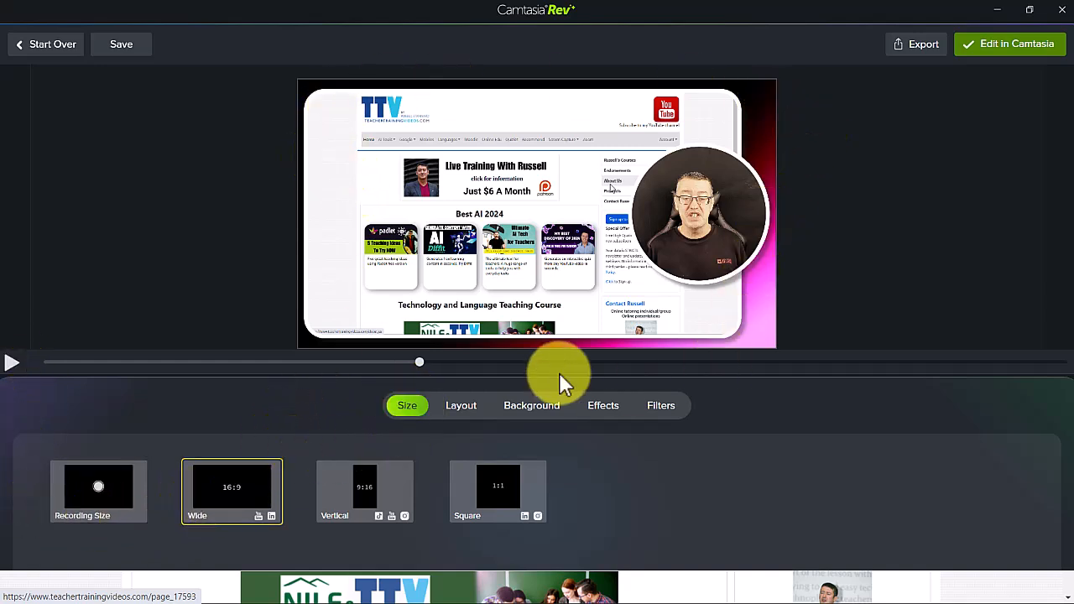
Try several webcam layouts for the recording and apply the one with a circular webcam overlapping the screen's right edge
click(462, 404)
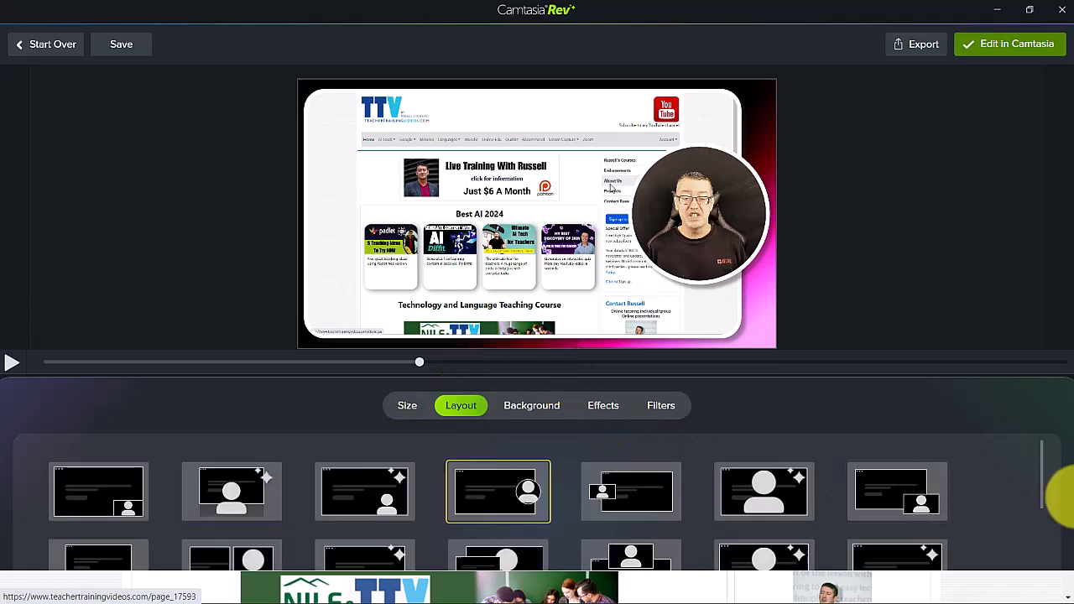
scroll(1045, 470, down, 2)
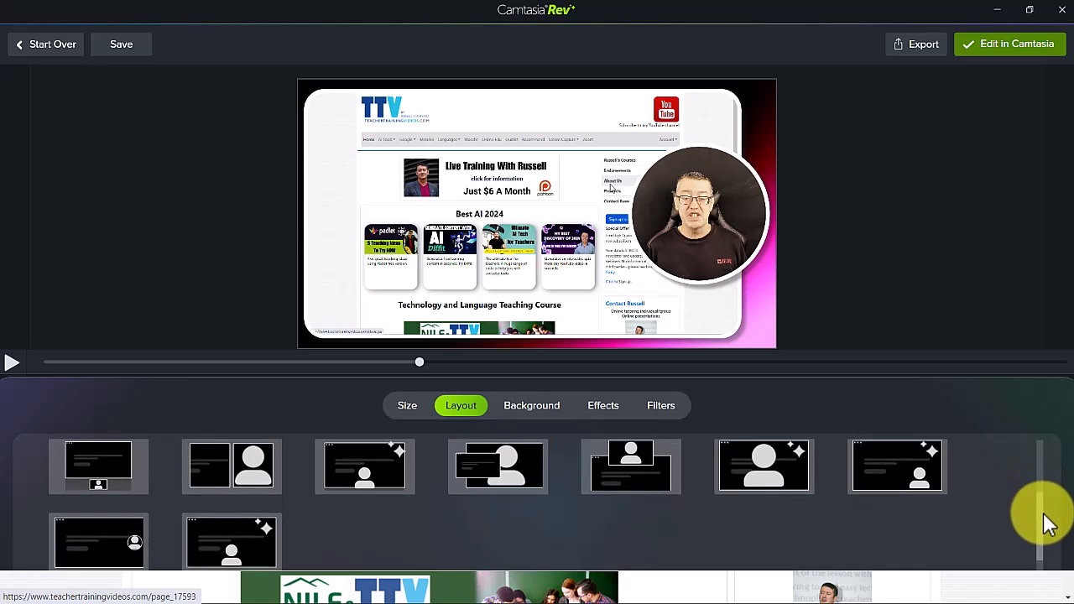
scroll(1045, 475, up, 2)
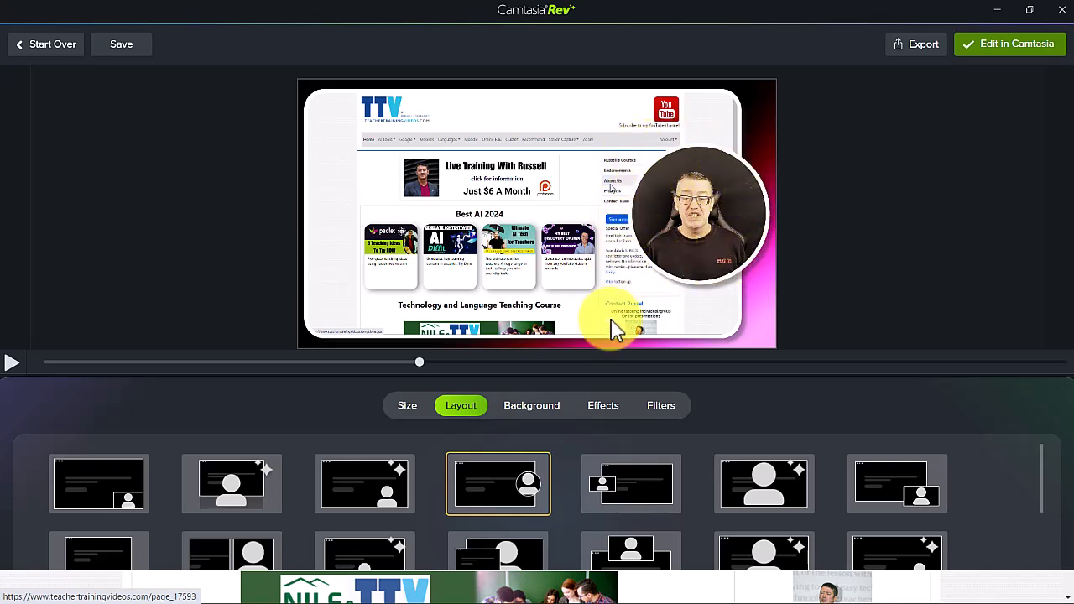
click(633, 486)
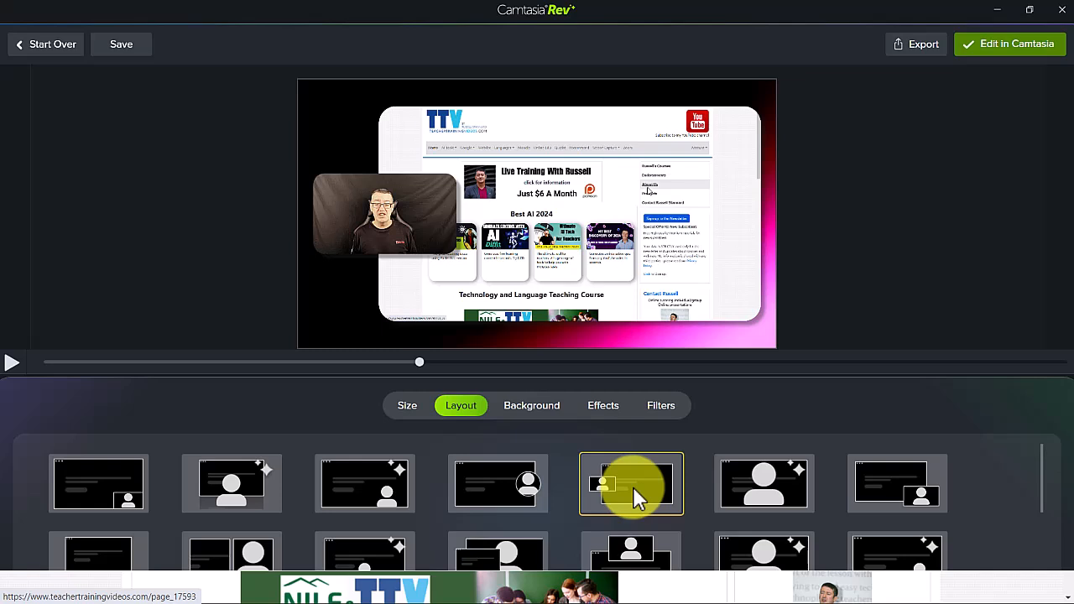
click(908, 483)
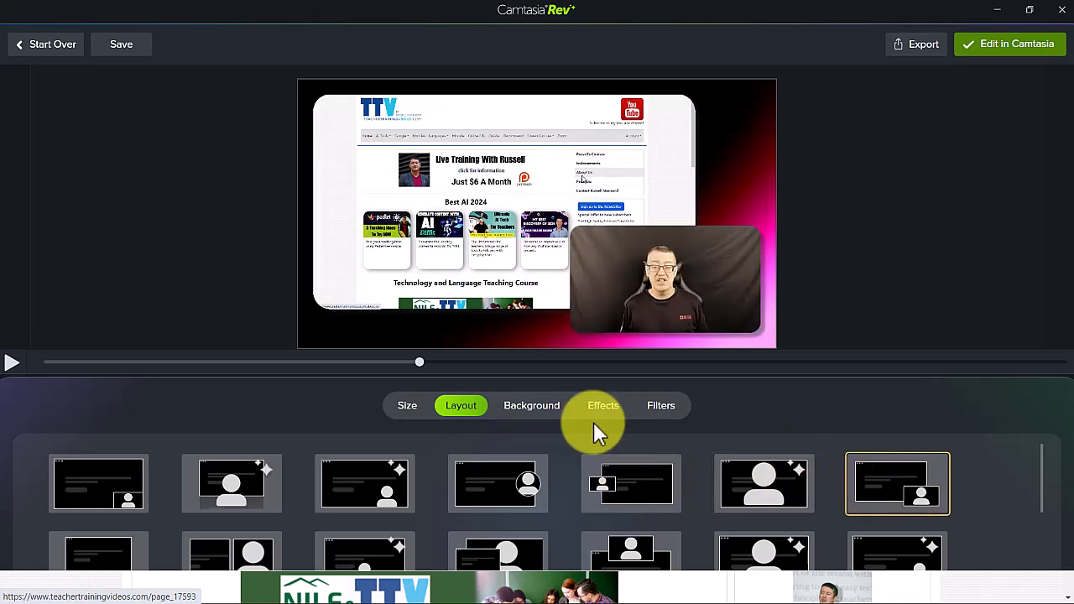
click(351, 489)
click(504, 483)
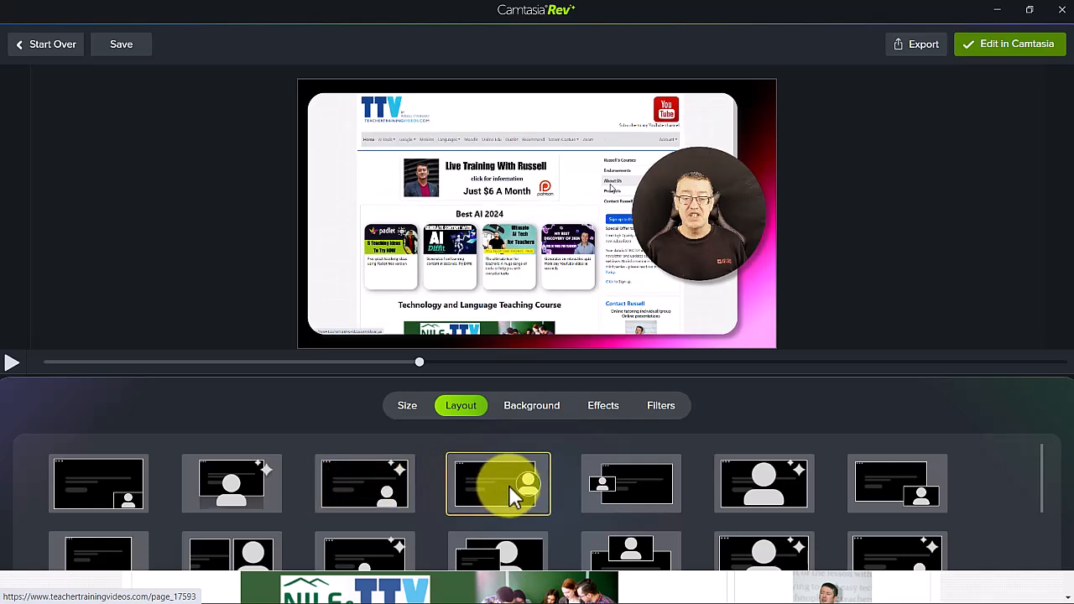
Try the plain yellow background and apply the red-to-black gradient background to the recording
click(527, 408)
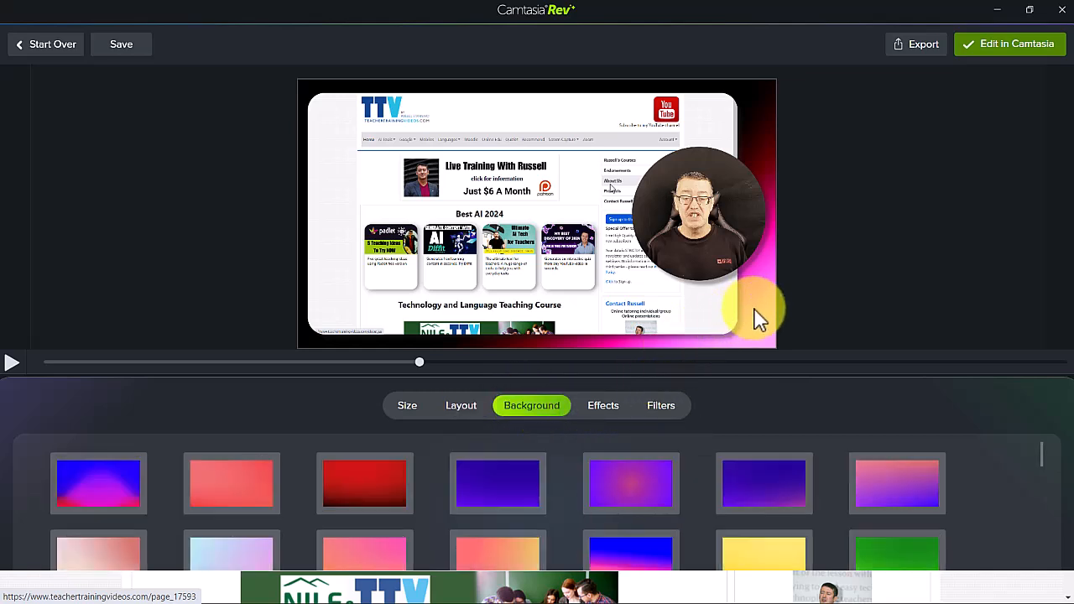
click(768, 558)
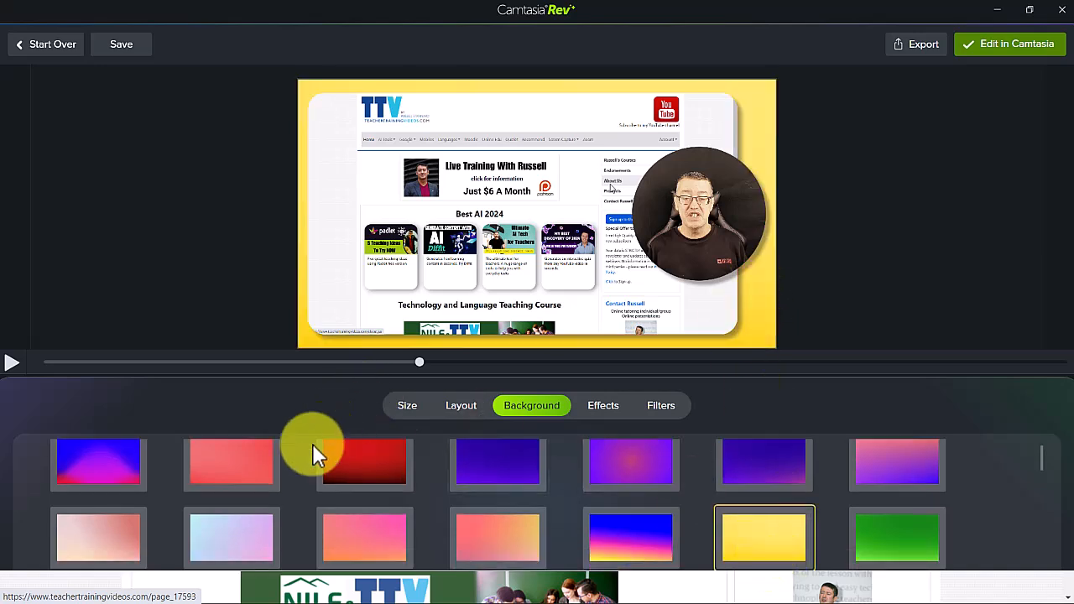
click(336, 455)
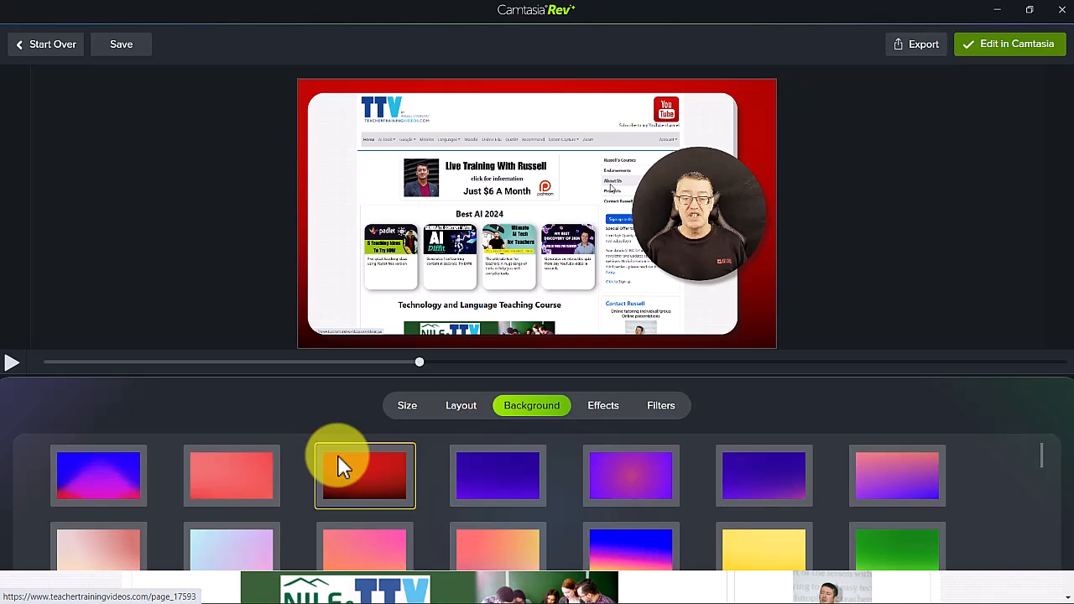
Try the blue-and-pink gradient and purple-squares backgrounds, and apply the orange-and-purple contour blobs background to the recording
click(106, 483)
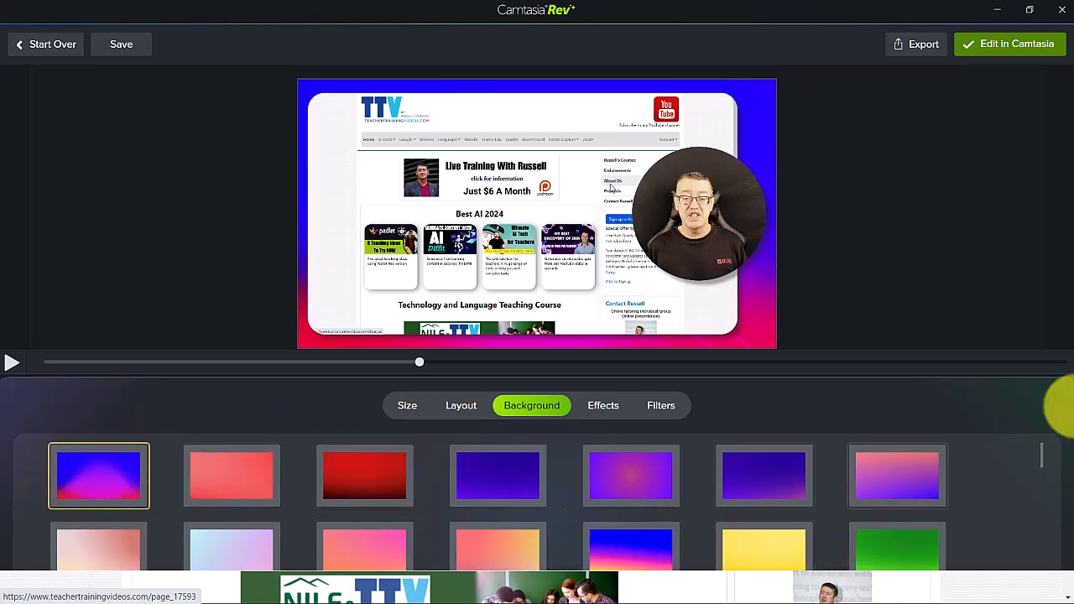
drag(1045, 457, 1041, 518)
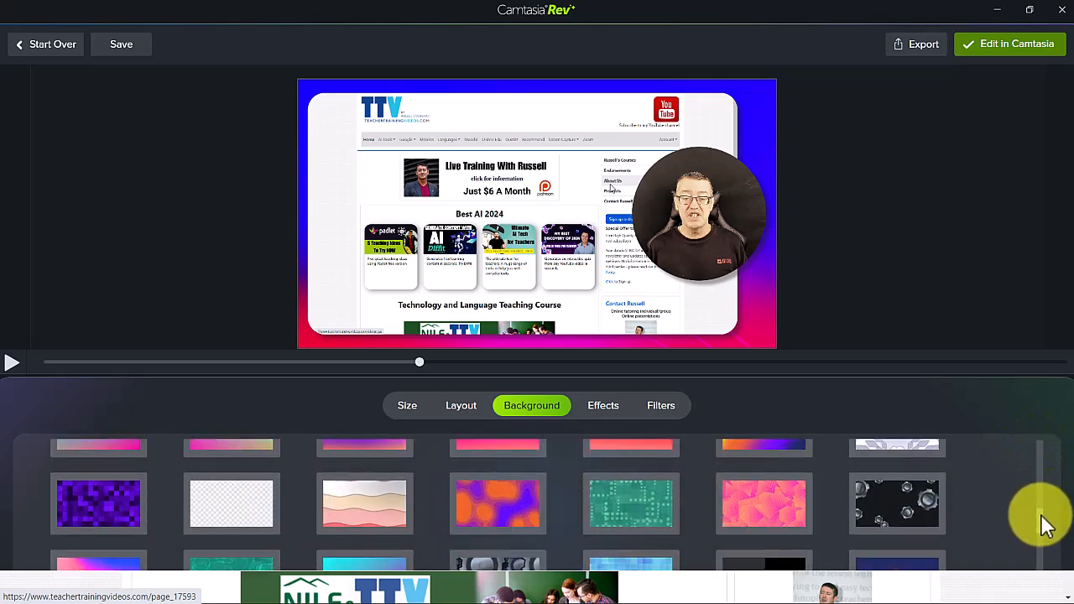
click(501, 512)
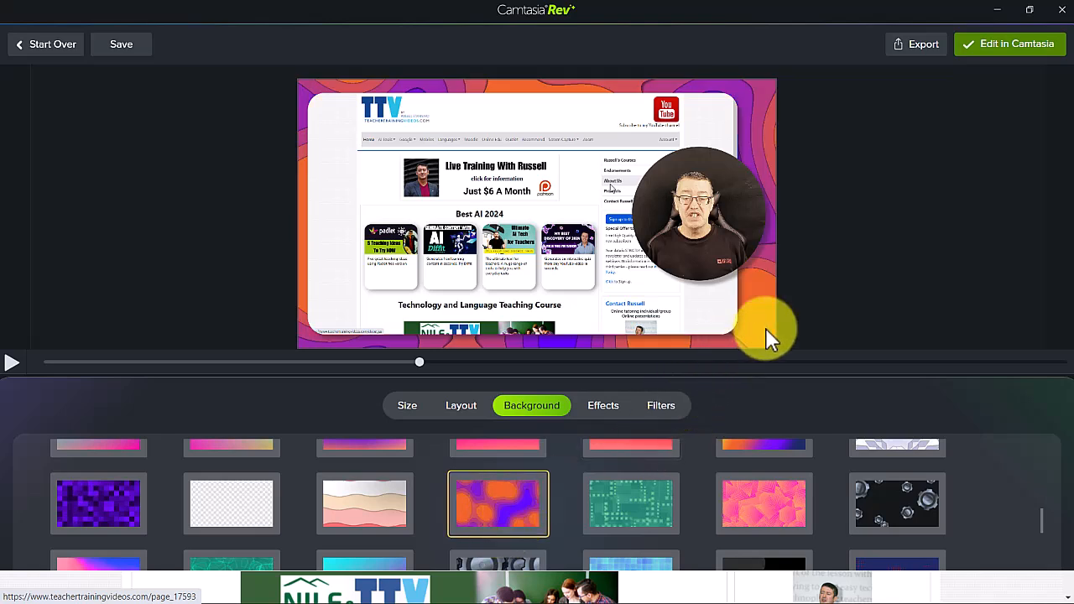
click(100, 496)
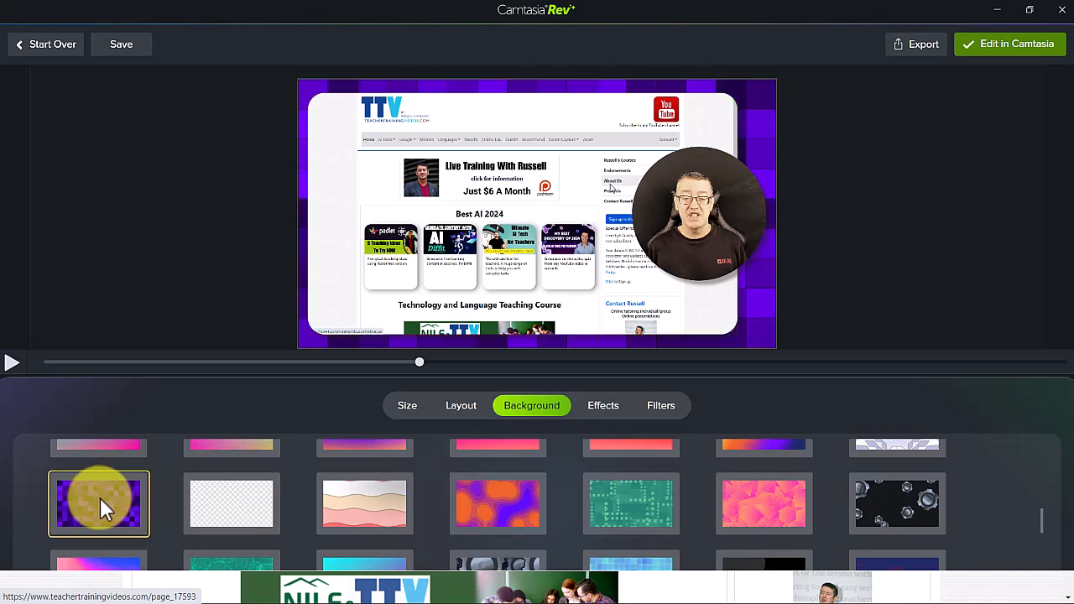
click(470, 512)
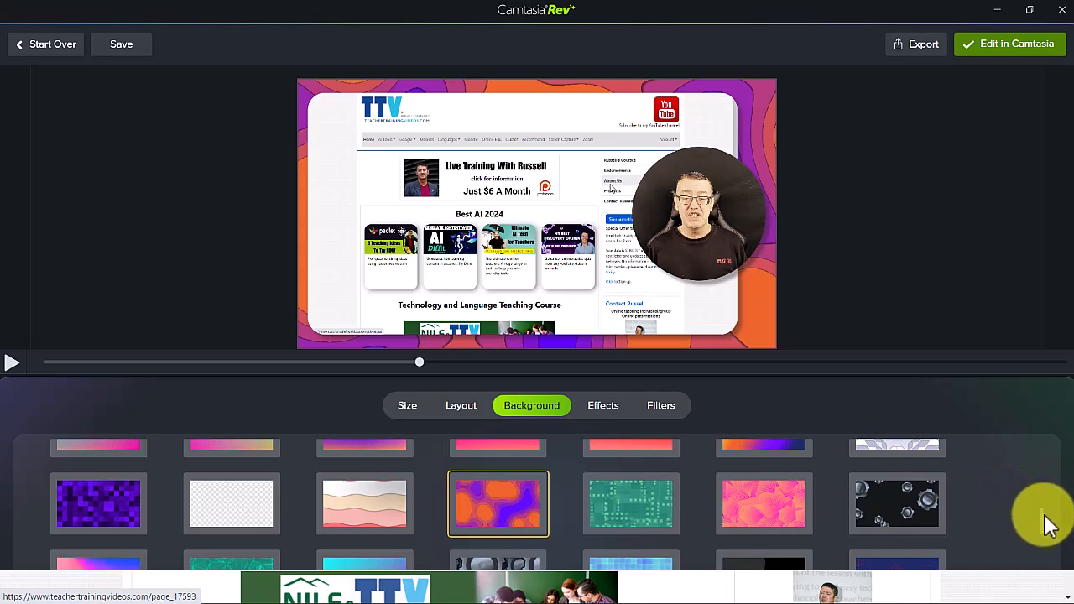
scroll(1040, 537, down, 2)
drag(1039, 532, 1031, 489)
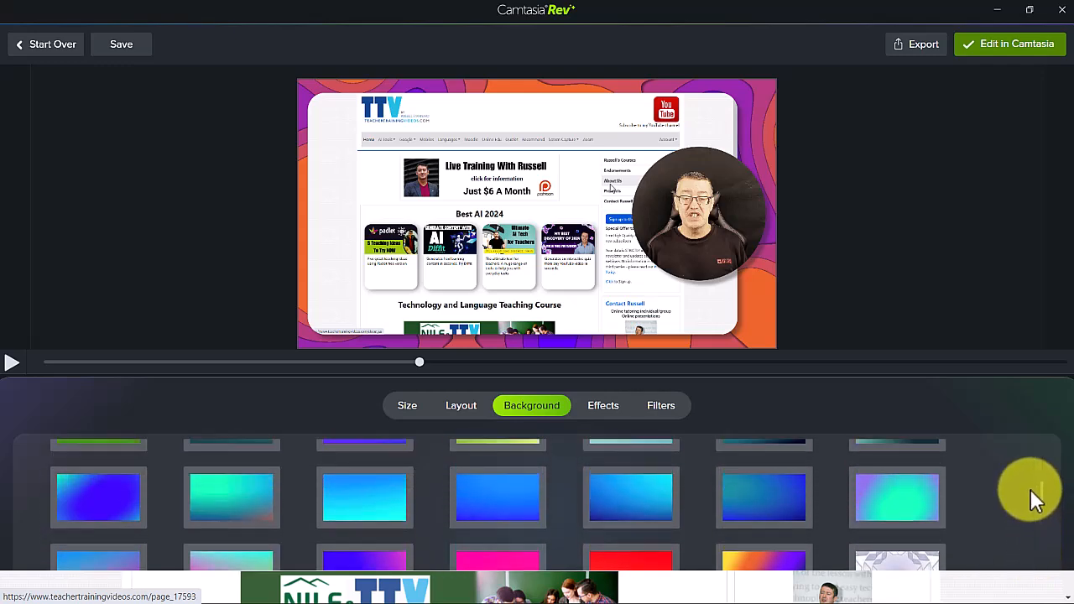
Add the Border effect to the recording's screen and webcam
click(603, 409)
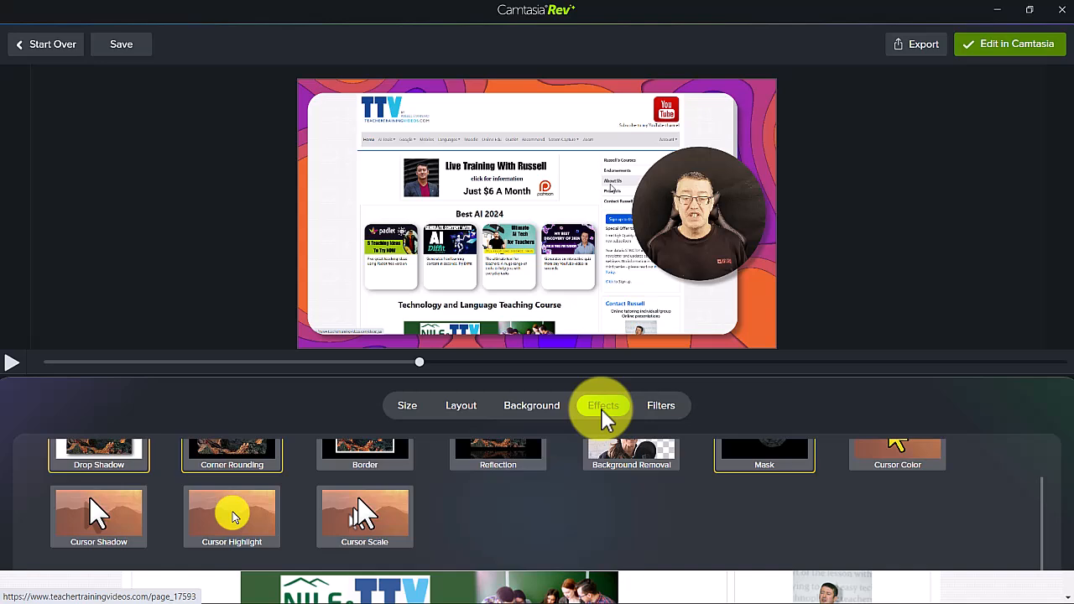
drag(1038, 513, 1032, 486)
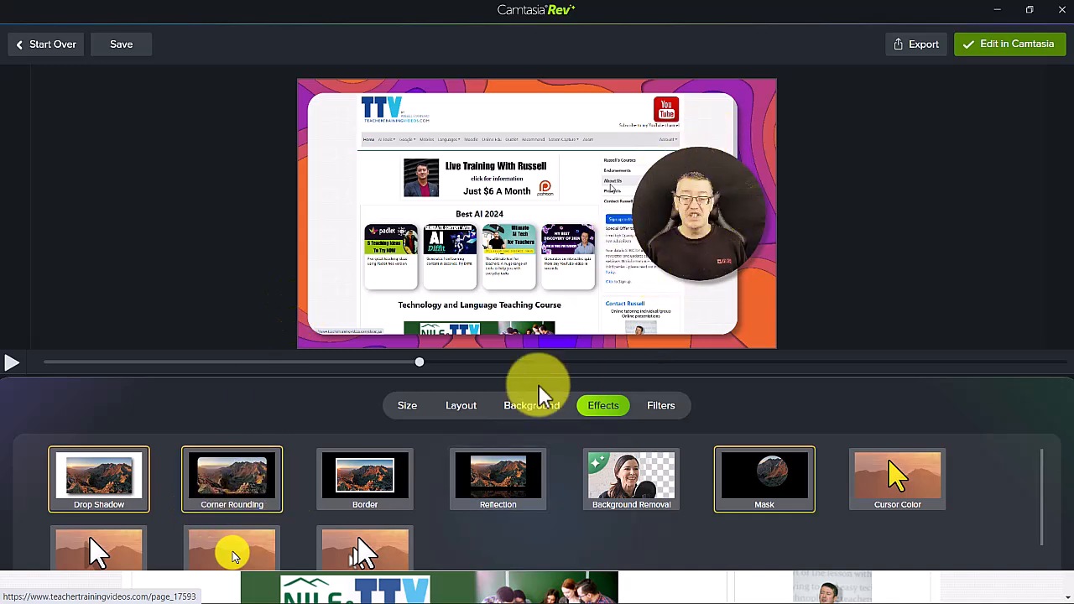
click(365, 502)
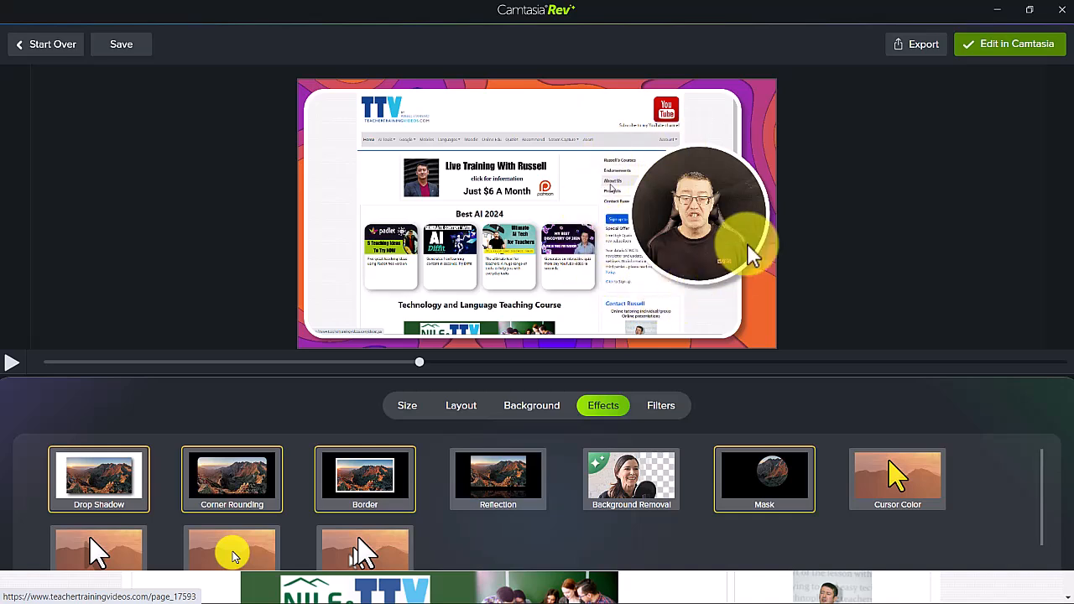
Switch the Tasteful filter off and on again, and open the styled recording for editing in Camtasia
click(663, 408)
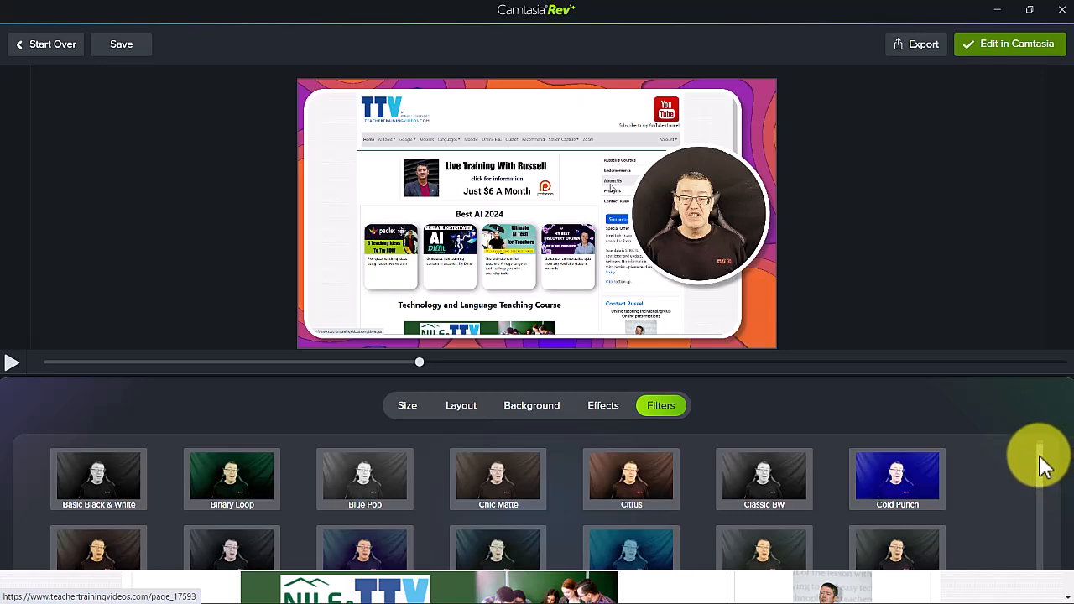
drag(1041, 466, 1038, 551)
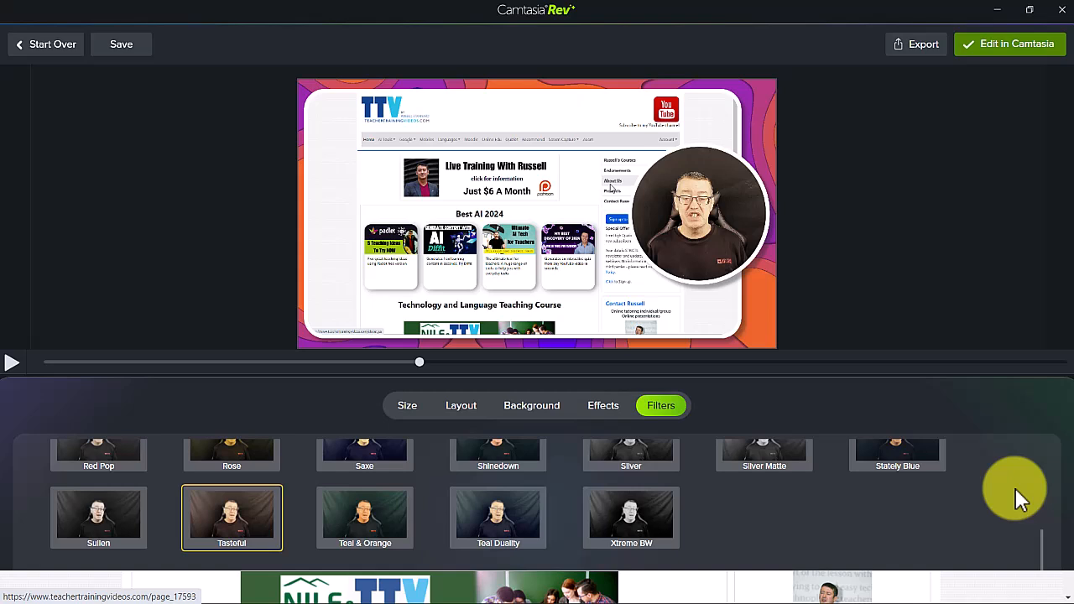
click(227, 520)
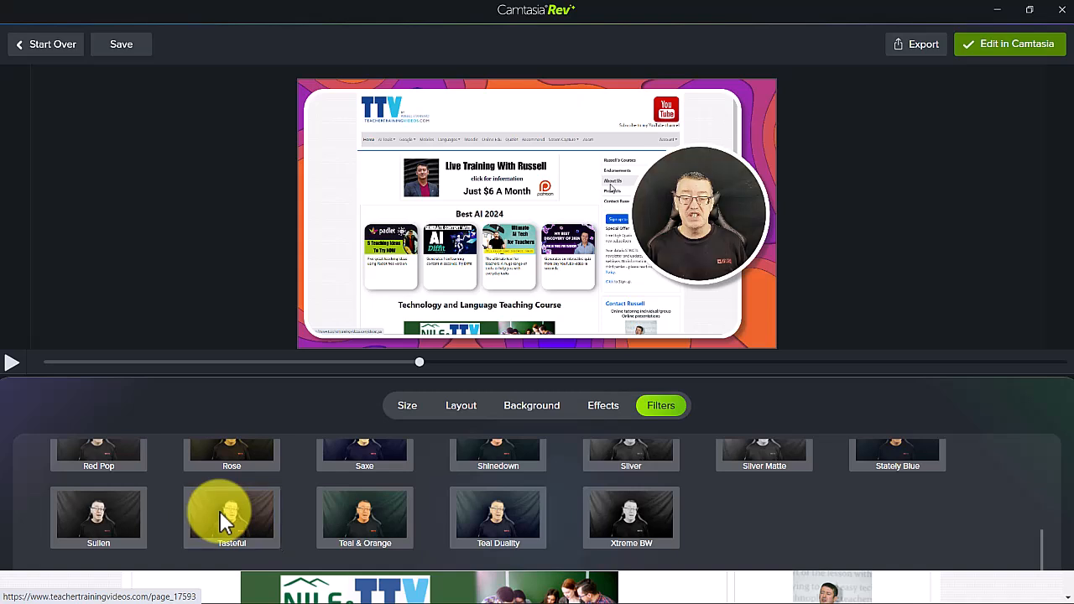
click(227, 519)
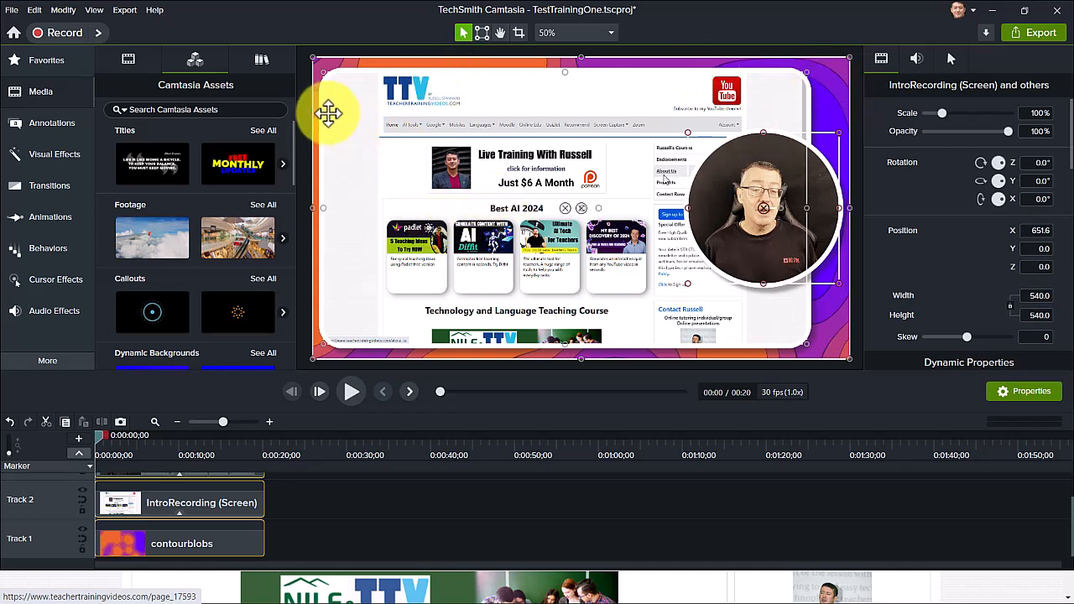
Show the project's Media Bin with its screen recordings and videos
click(35, 88)
click(35, 88)
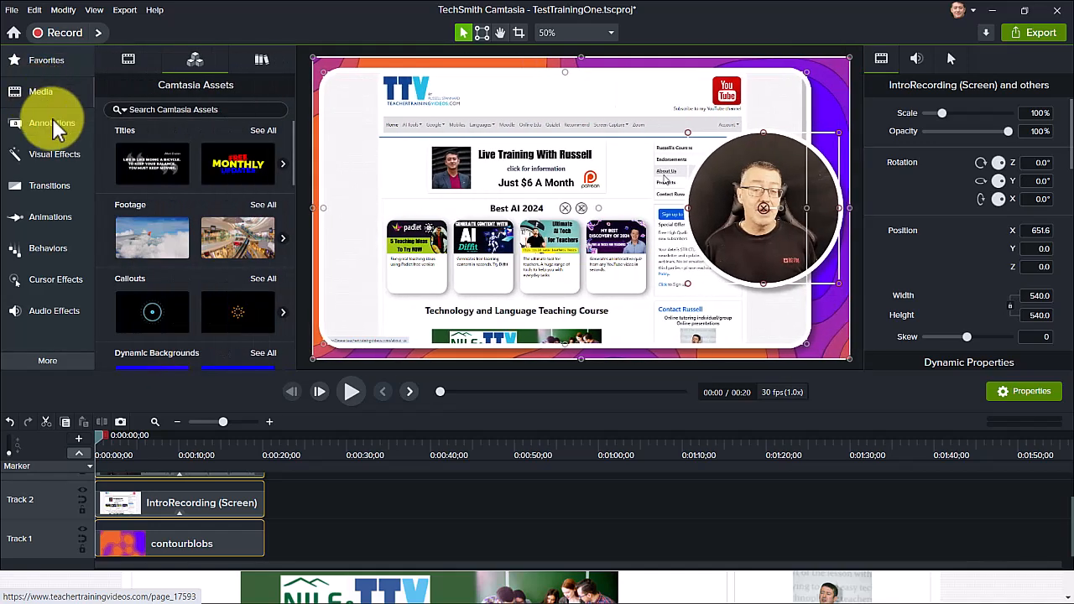
click(134, 60)
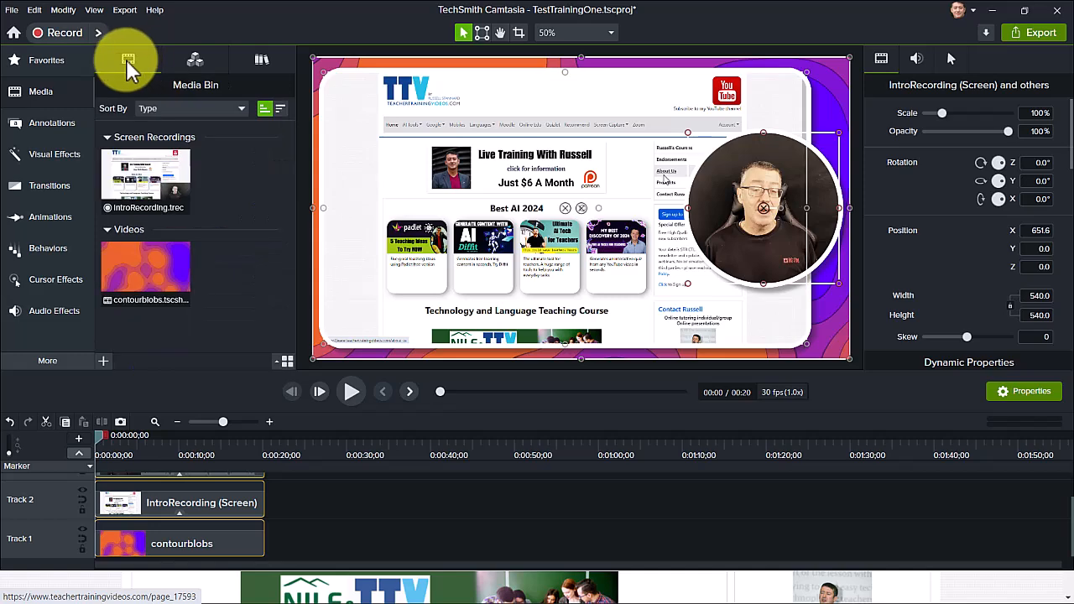
click(43, 100)
click(56, 93)
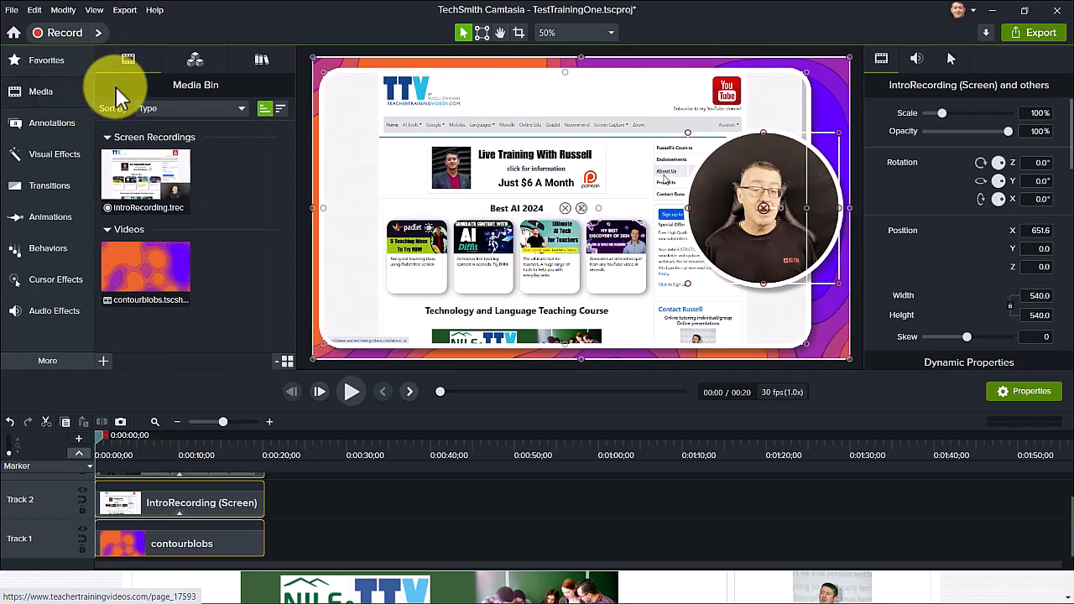
Try adding another copy of IntroRecording from the Media Bin to the timeline, and undo the addition
drag(136, 168, 169, 277)
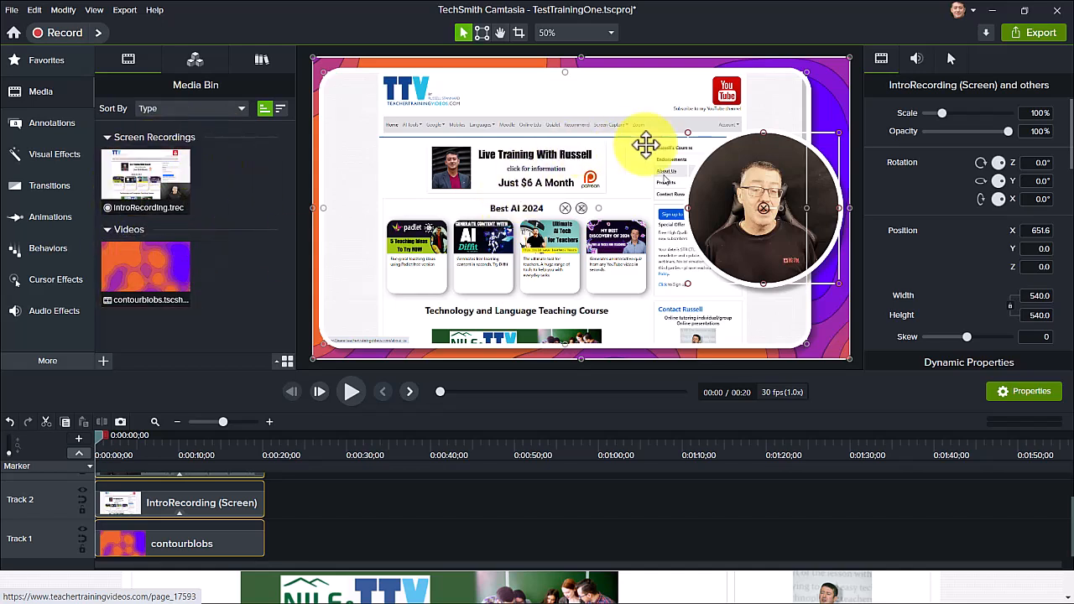
drag(199, 194, 299, 539)
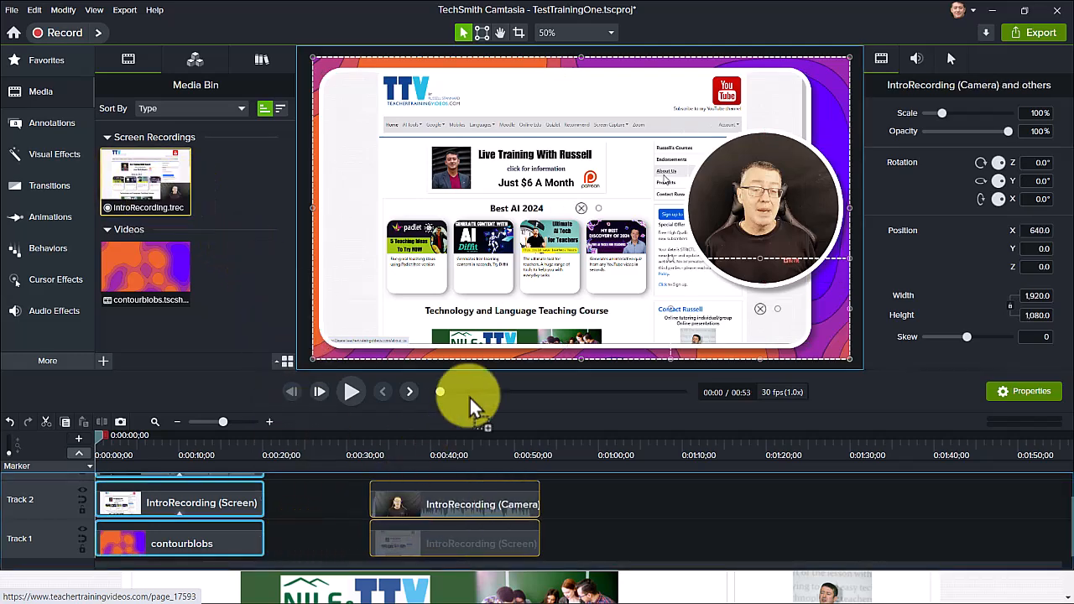
key(ctrl+z)
drag(127, 174, 327, 413)
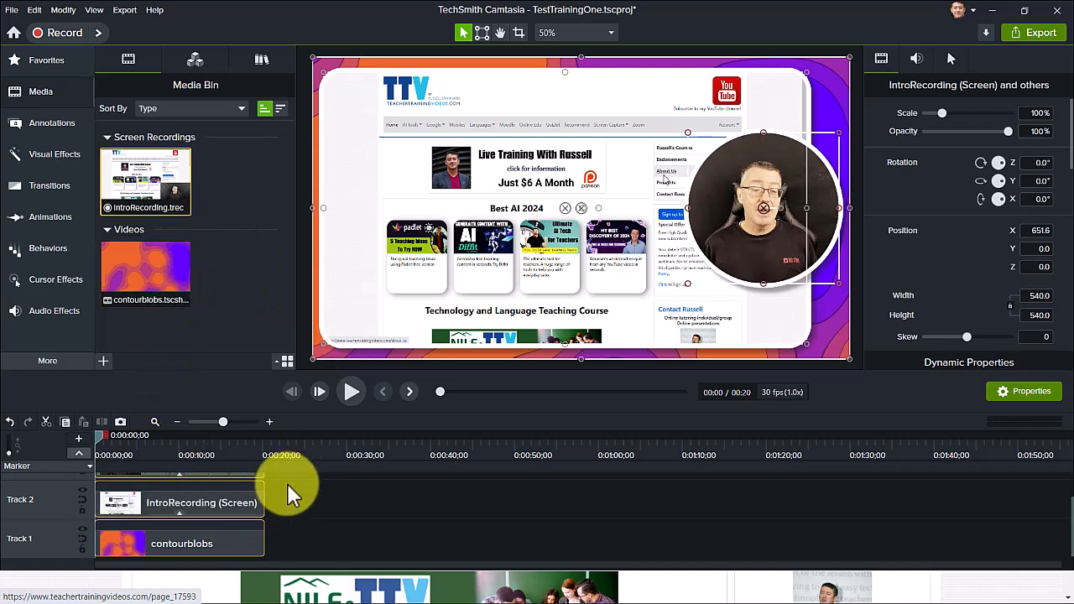
Enlarge the timeline area upward until all three tracks of the recording fit in it
drag(312, 372, 347, 293)
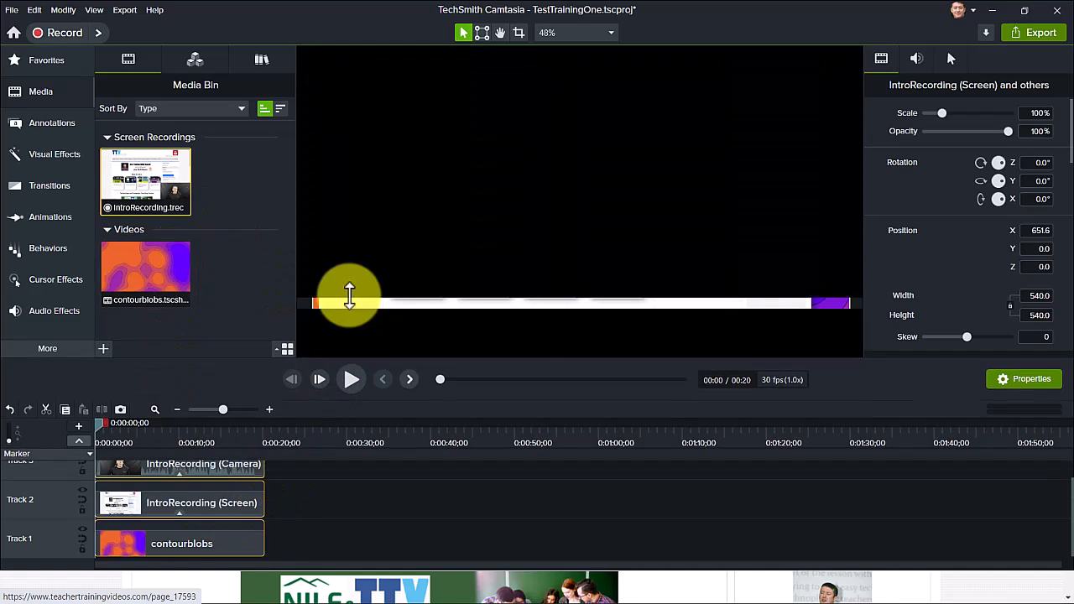
drag(290, 439, 217, 494)
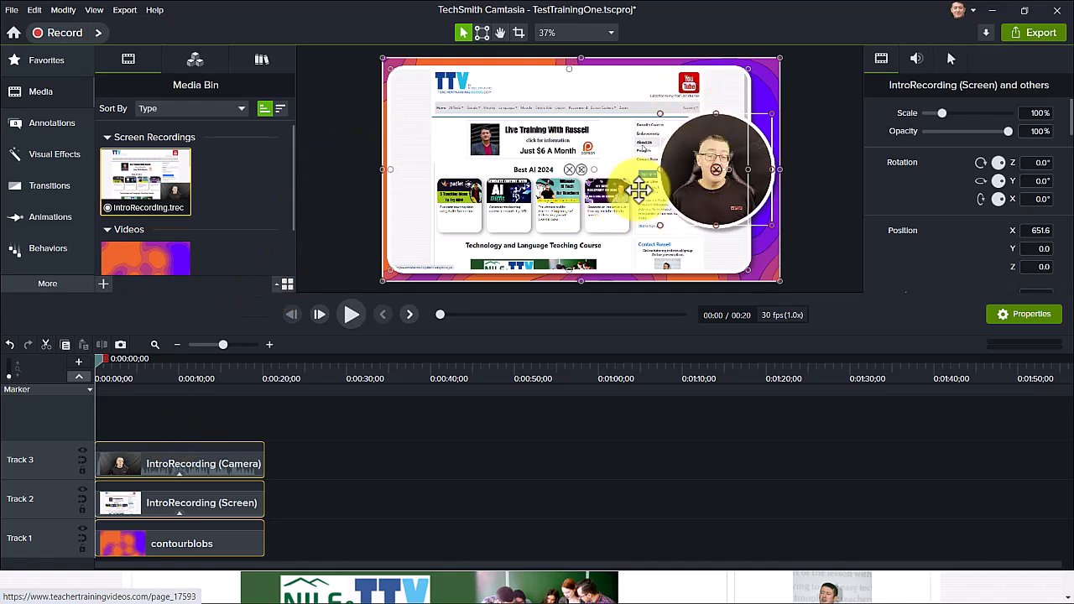
Open the Camtasia Recorder over the PowerPoint presentation, dismissing the shortcut warning, and leave the running slide show
click(340, 252)
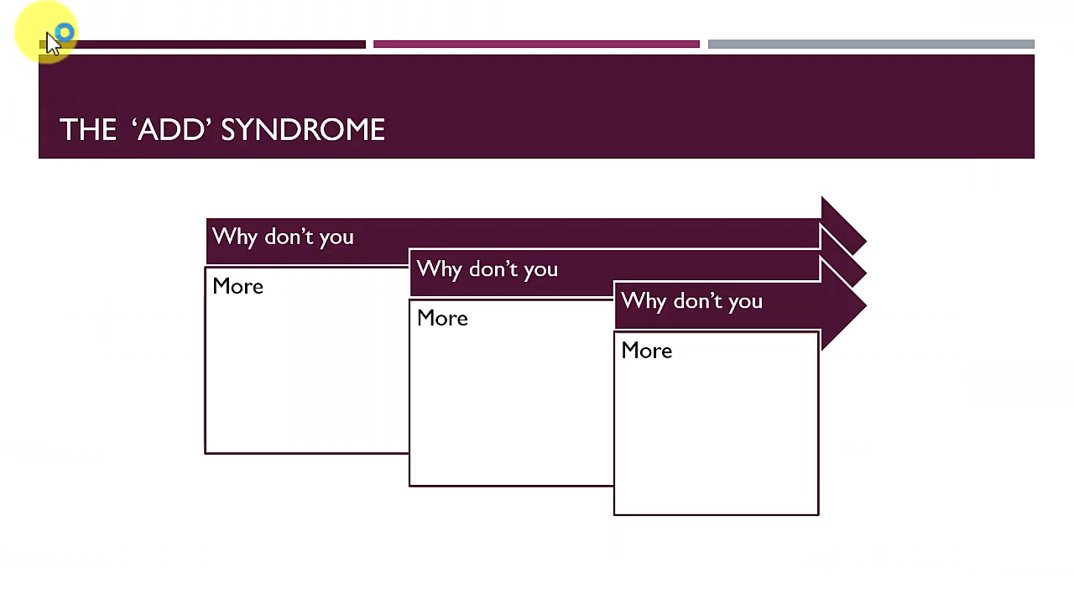
click(735, 334)
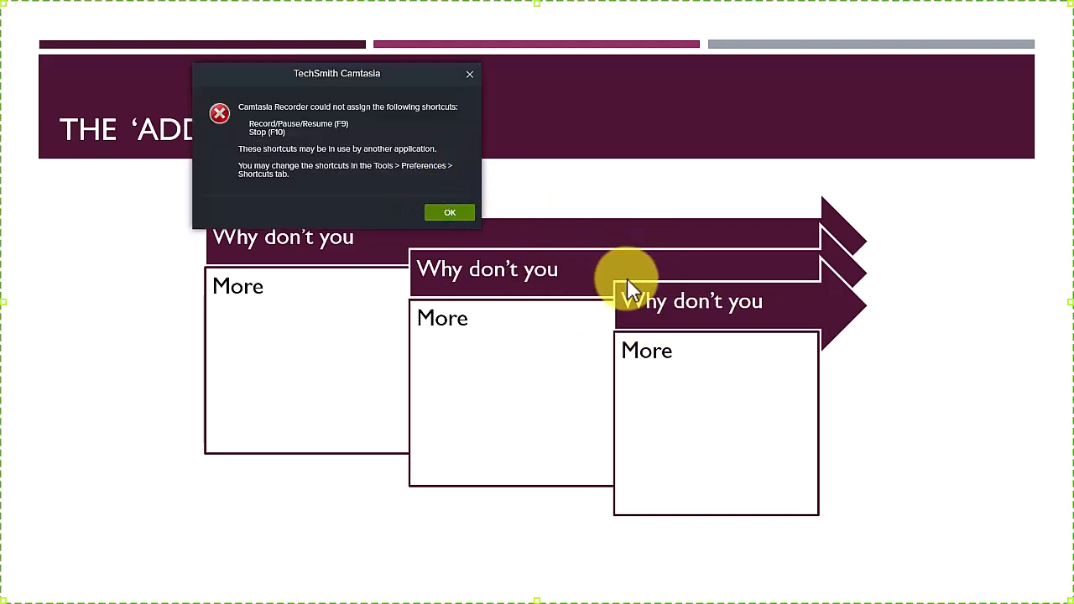
click(450, 213)
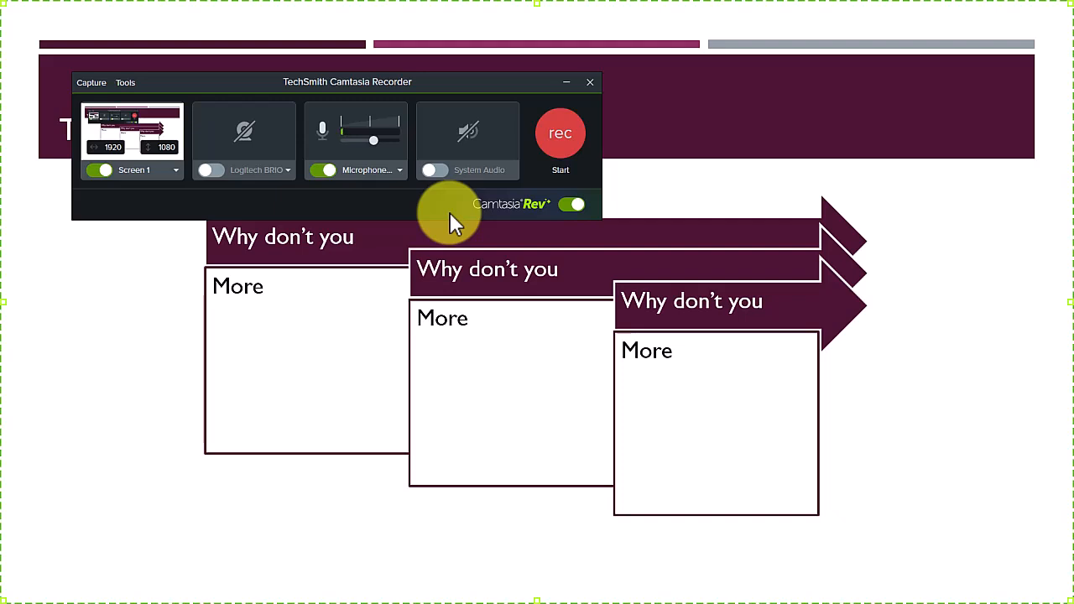
click(136, 420)
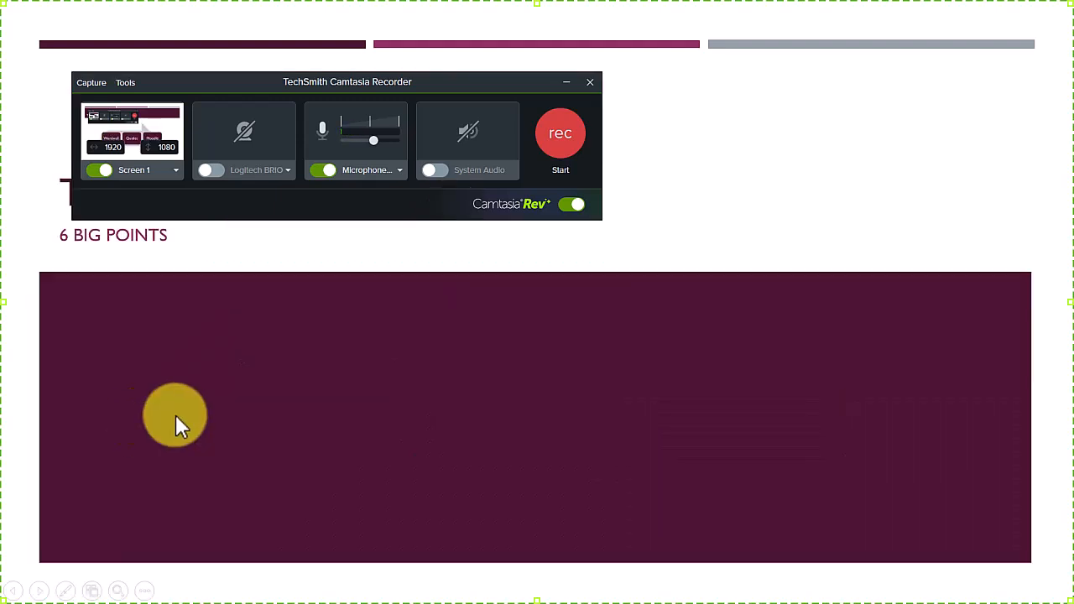
key(Escape)
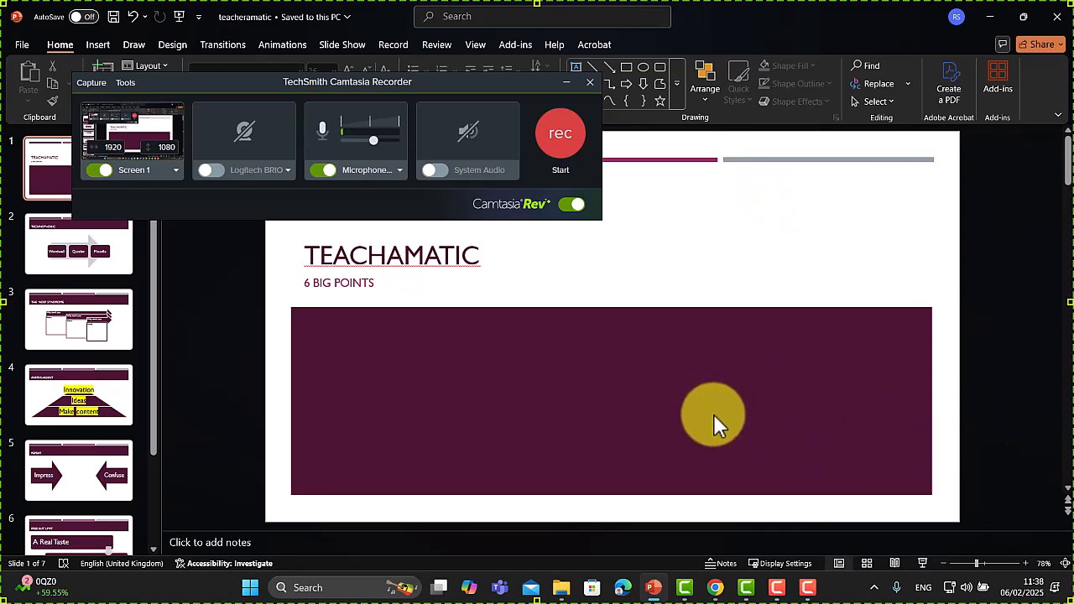
Turn off Camtasia Rev in the recorder and use Screen 1 as the recording area
drag(468, 131, 586, 223)
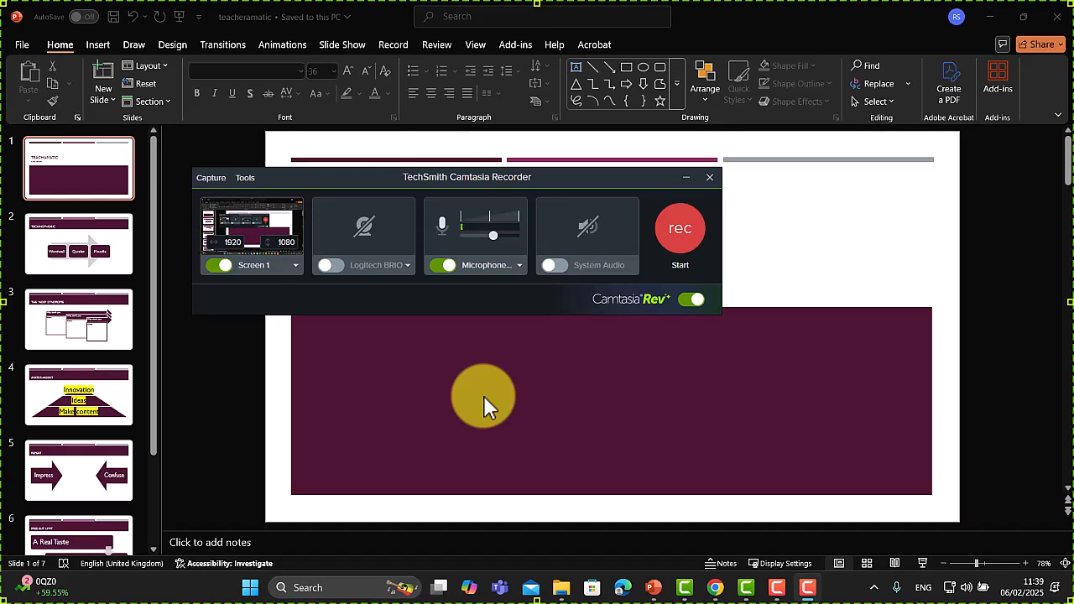
click(687, 300)
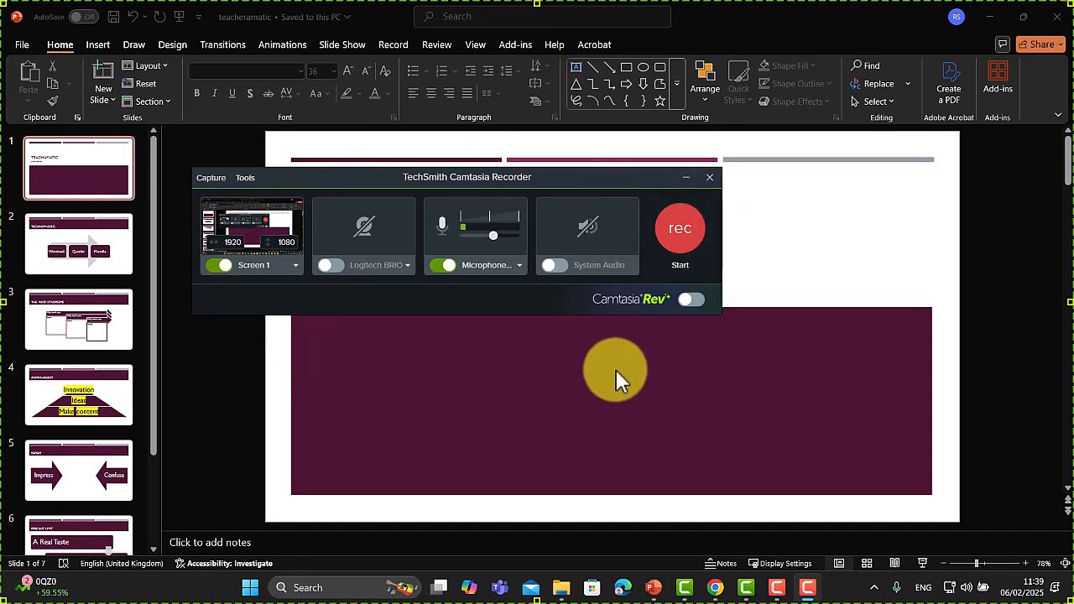
drag(570, 177, 621, 221)
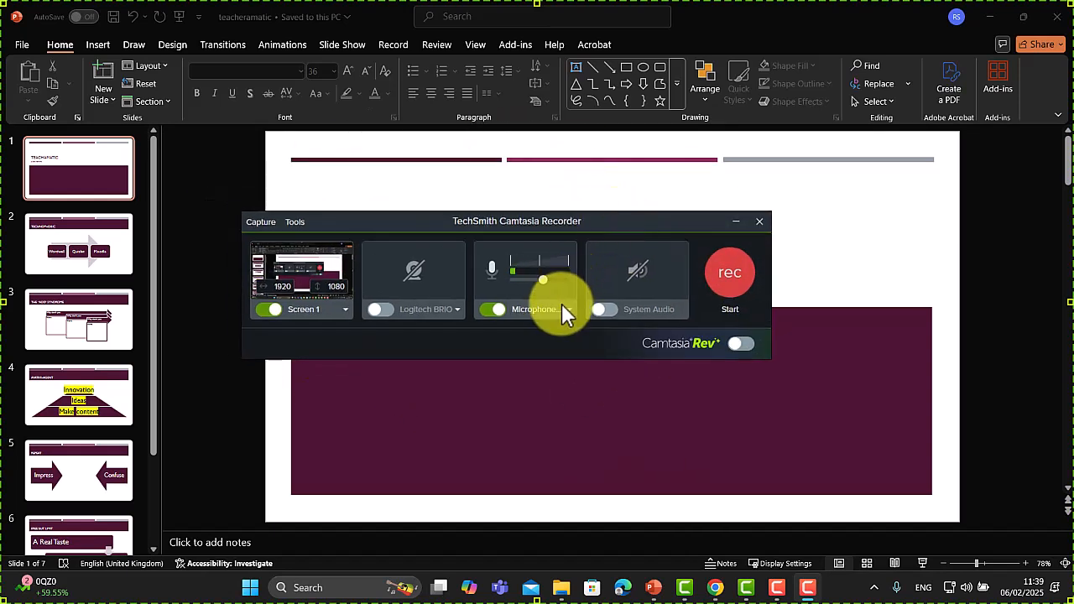
click(343, 307)
click(277, 344)
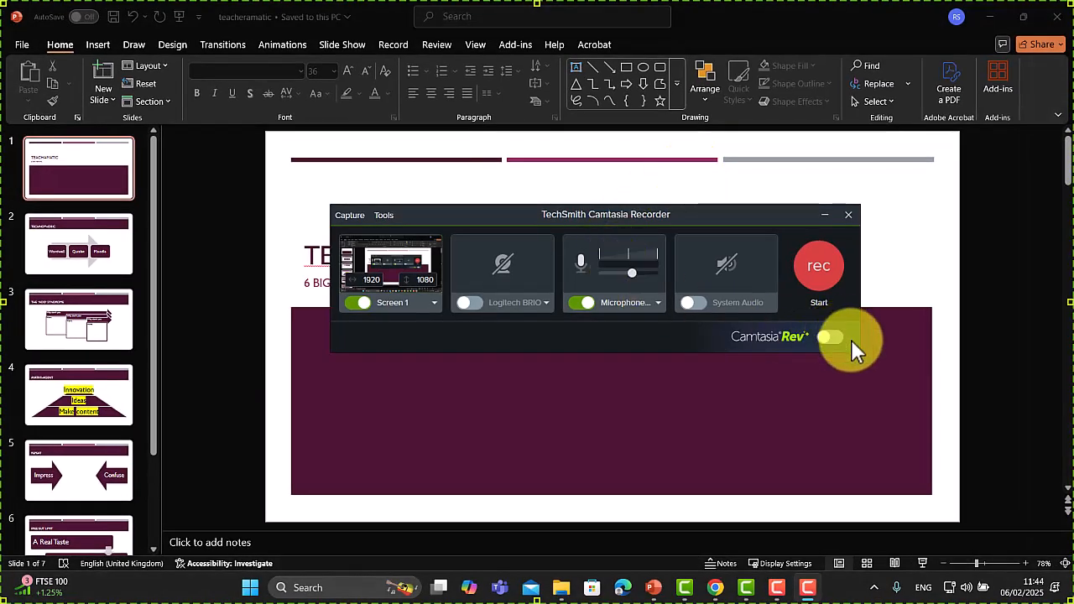
Start the slide show from the title slide with Presenter View hidden, and reposition the Camtasia Recorder window over the slide
click(924, 564)
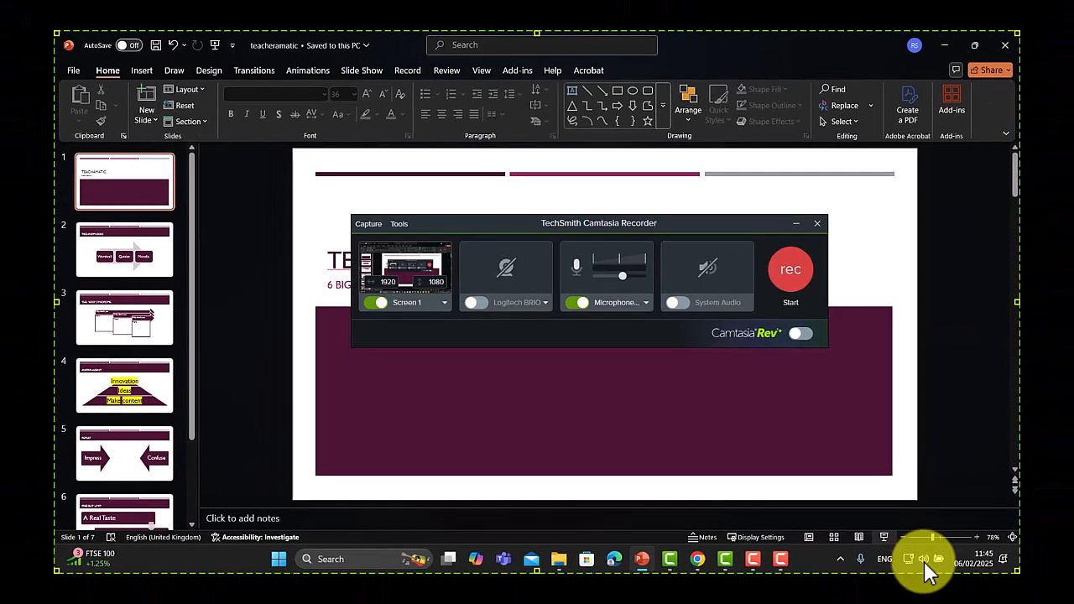
key(F5)
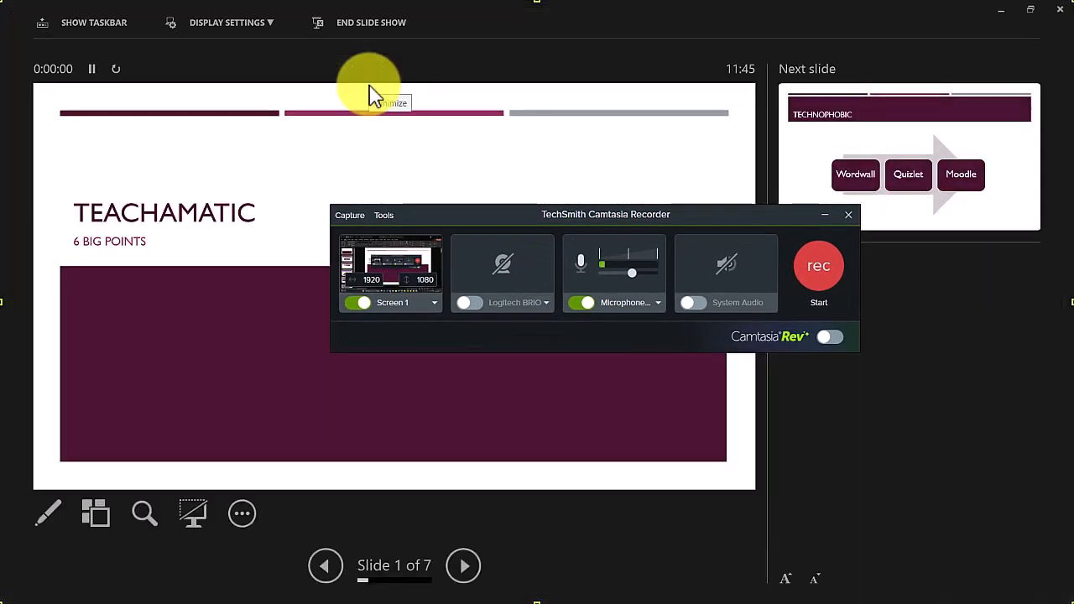
right_click(503, 138)
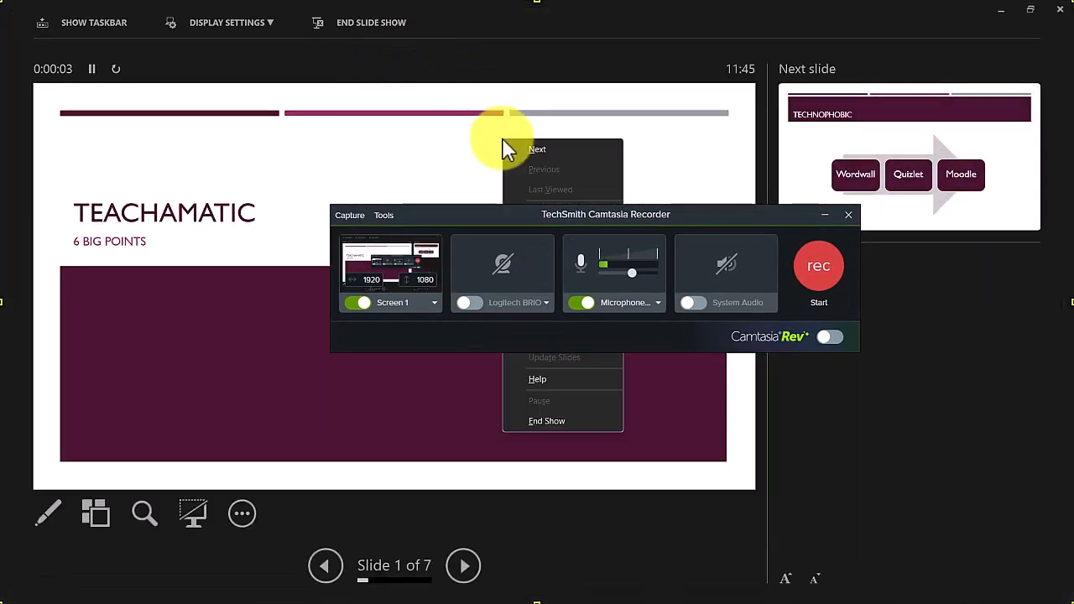
drag(706, 220, 693, 349)
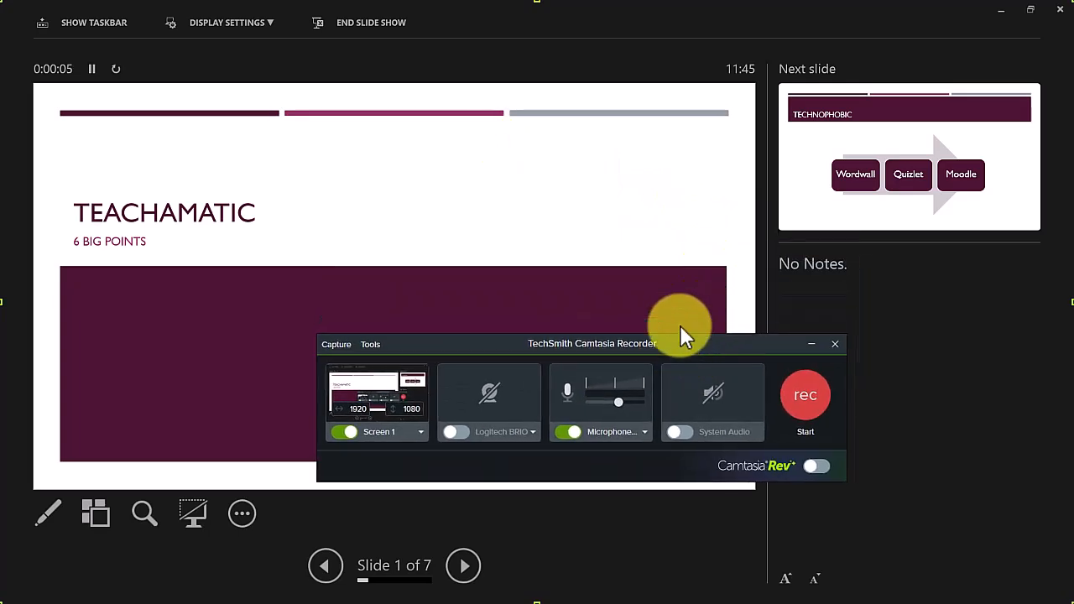
right_click(614, 176)
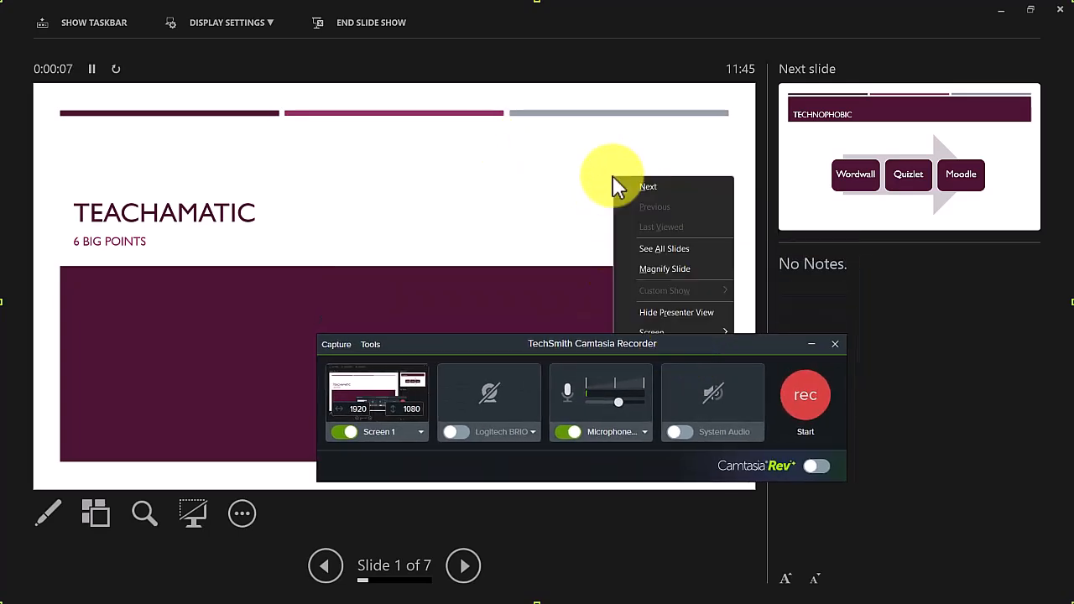
click(663, 313)
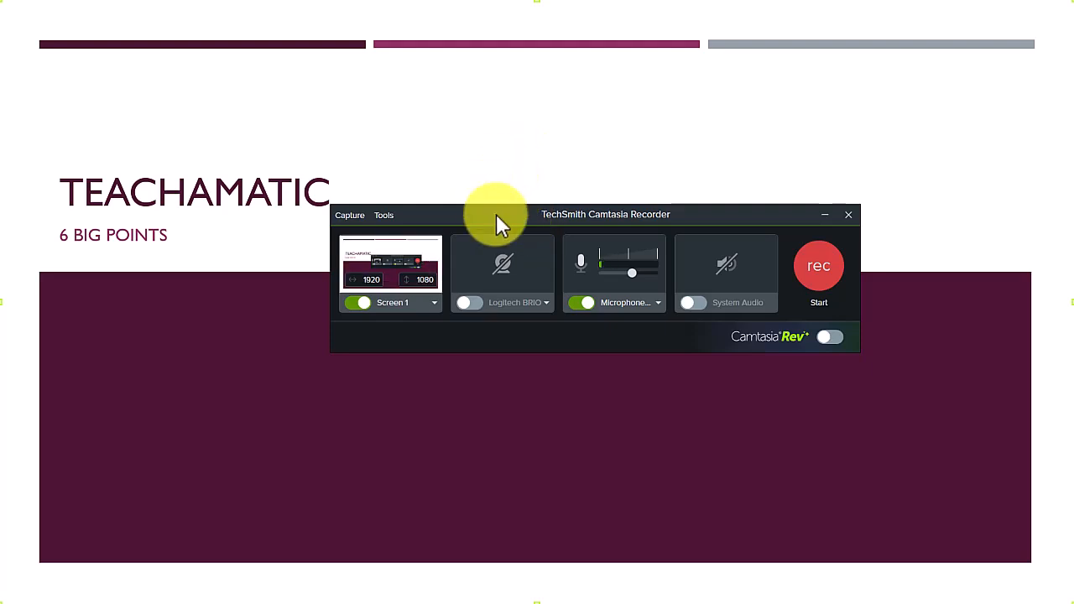
drag(496, 214, 363, 195)
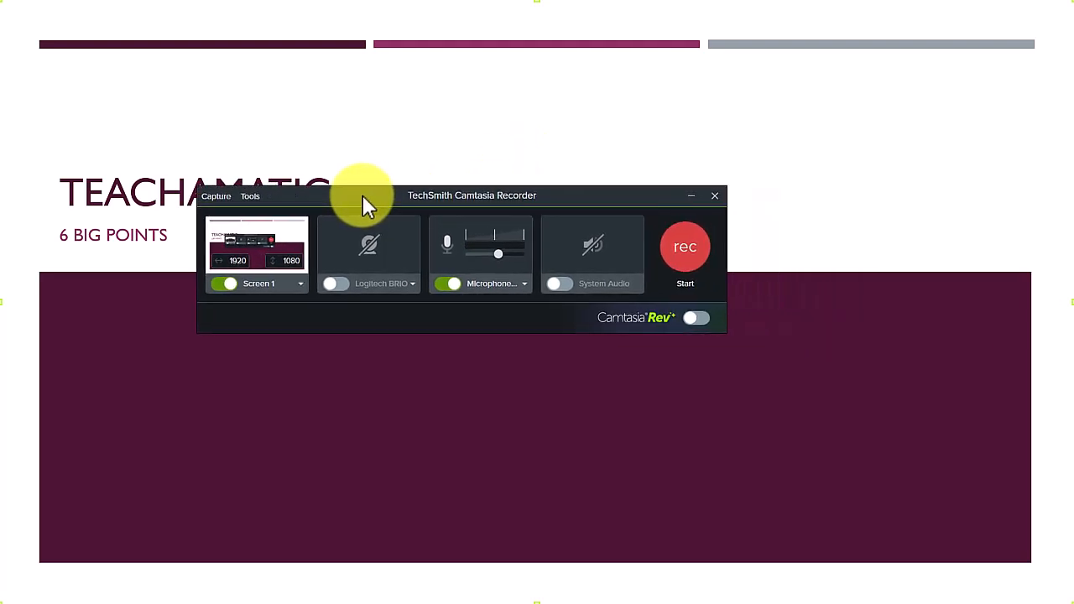
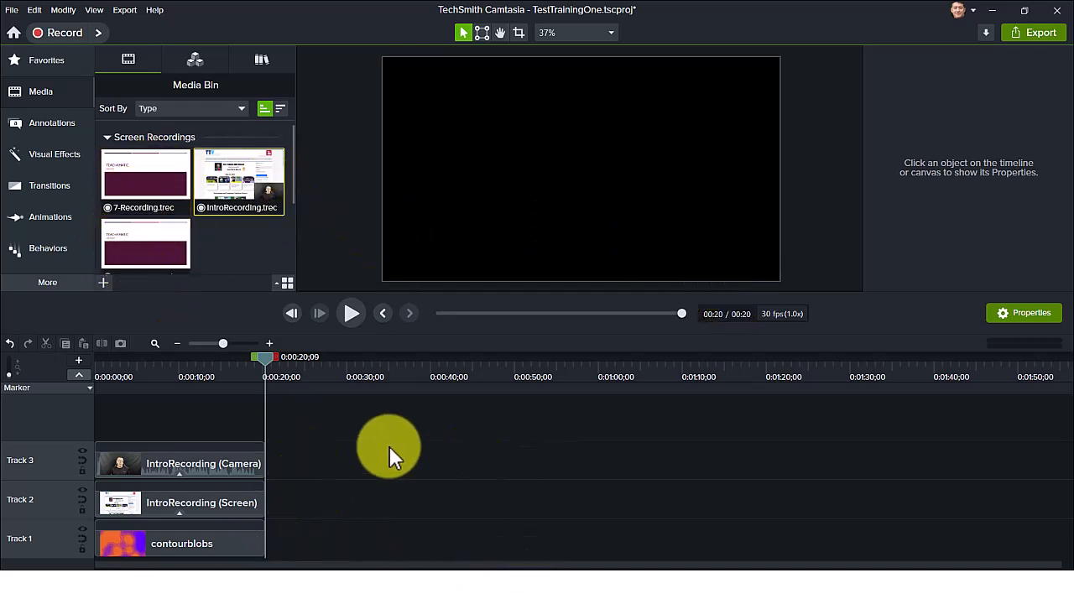
Switch to Camtasia and place the PowerPoint3slides recording from the Media Bin on Track 1 directly after the contourblobs clip
drag(192, 256, 270, 538)
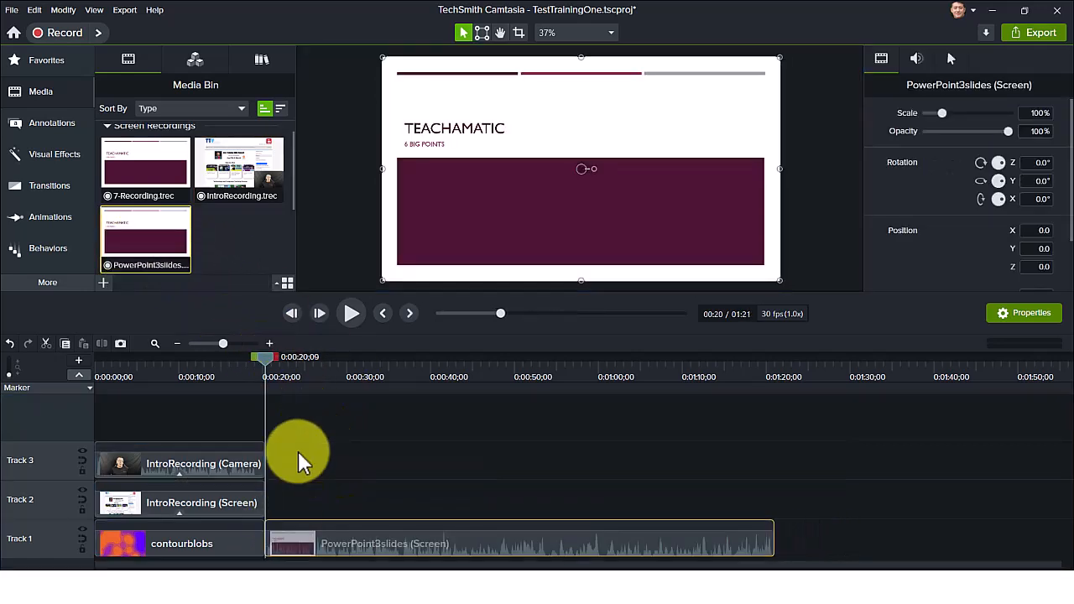
drag(265, 360, 134, 365)
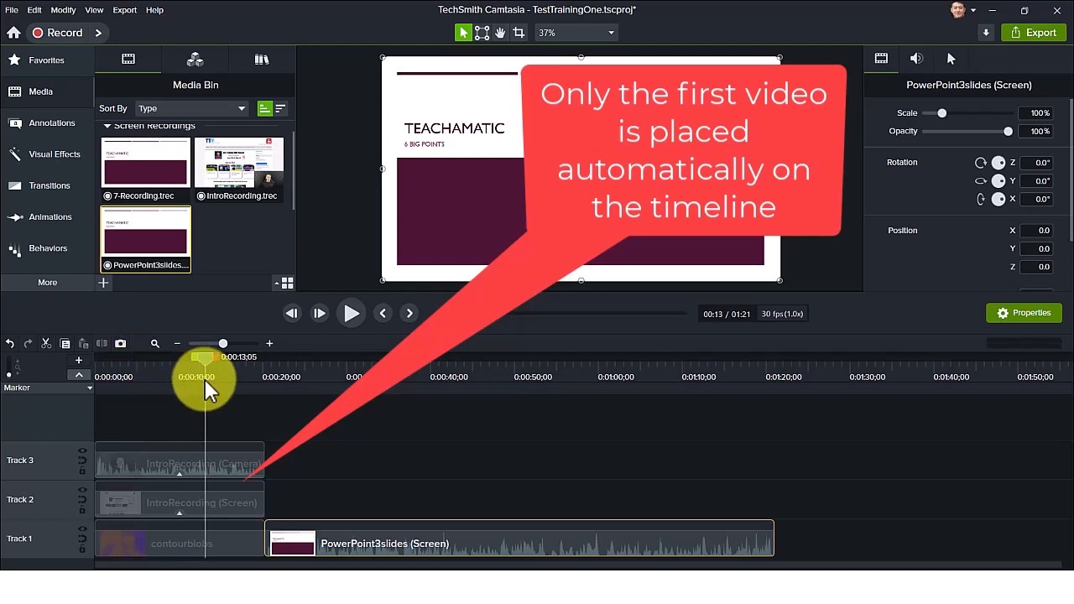
Scrub back and forth through the PowerPoint3slides clip on the timeline to review its recorded slides and cursor movement
drag(205, 380, 727, 483)
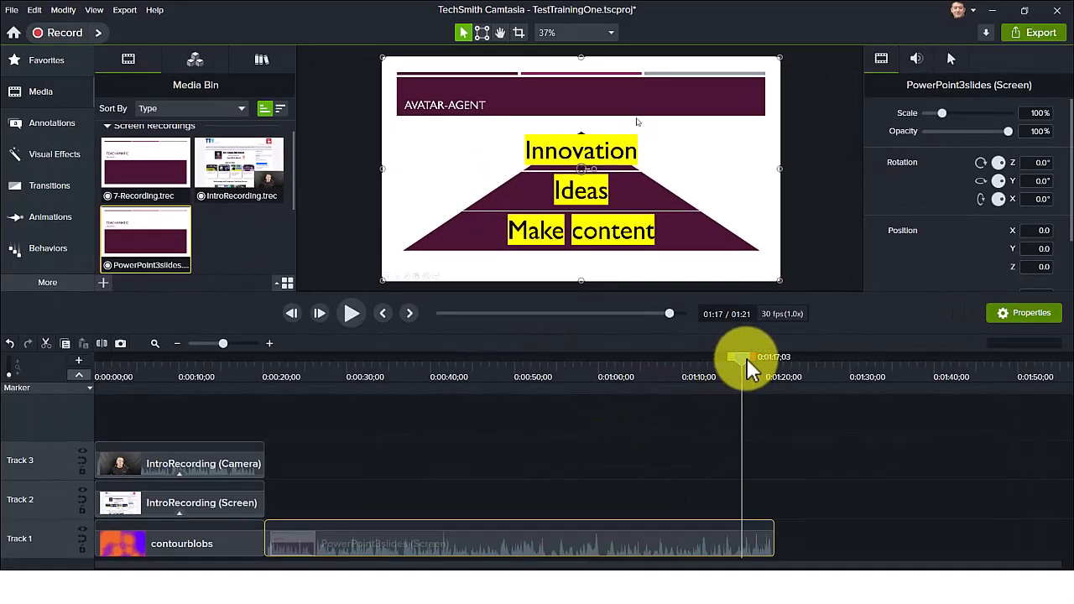
drag(747, 362, 754, 454)
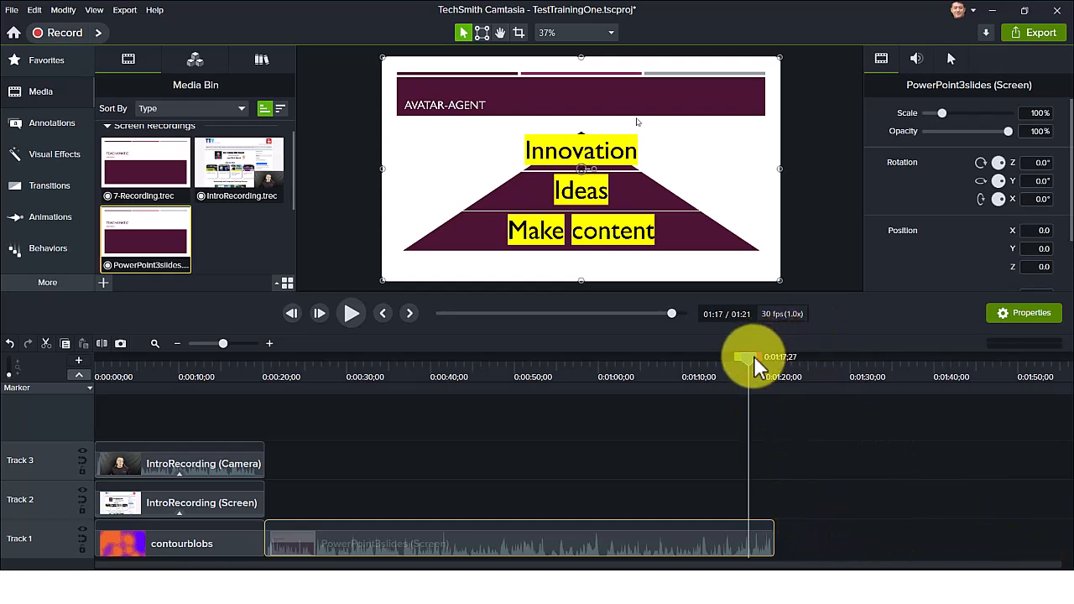
drag(752, 357, 303, 386)
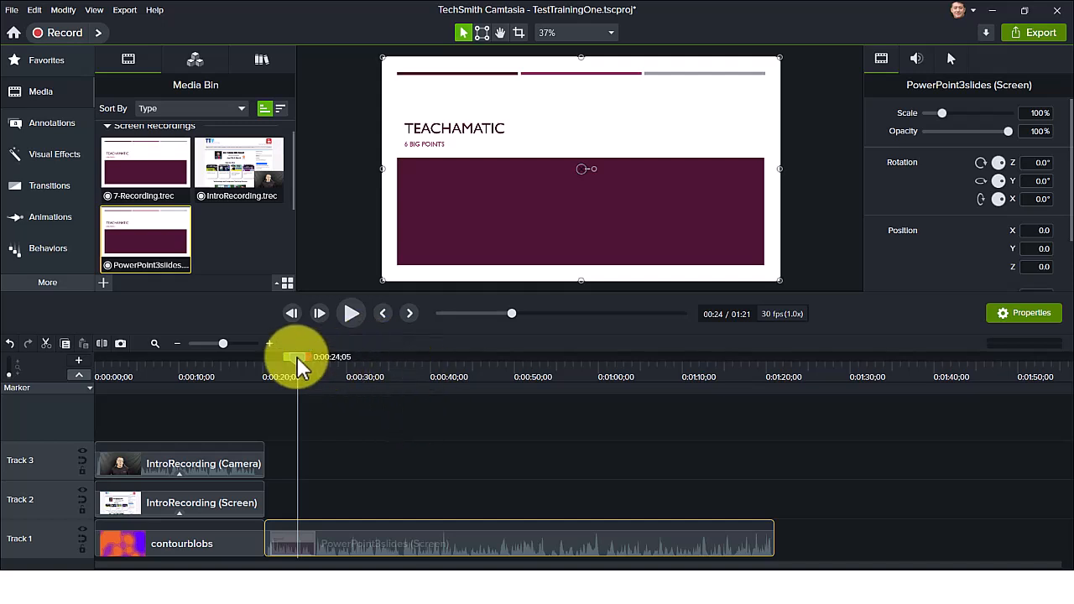
drag(297, 357, 653, 530)
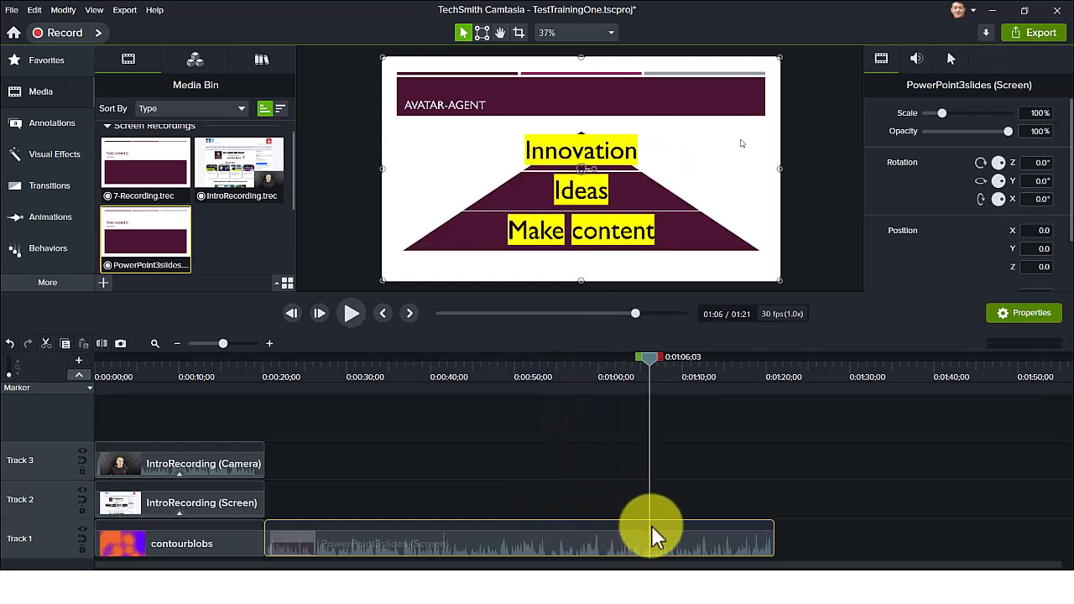
drag(732, 539, 744, 542)
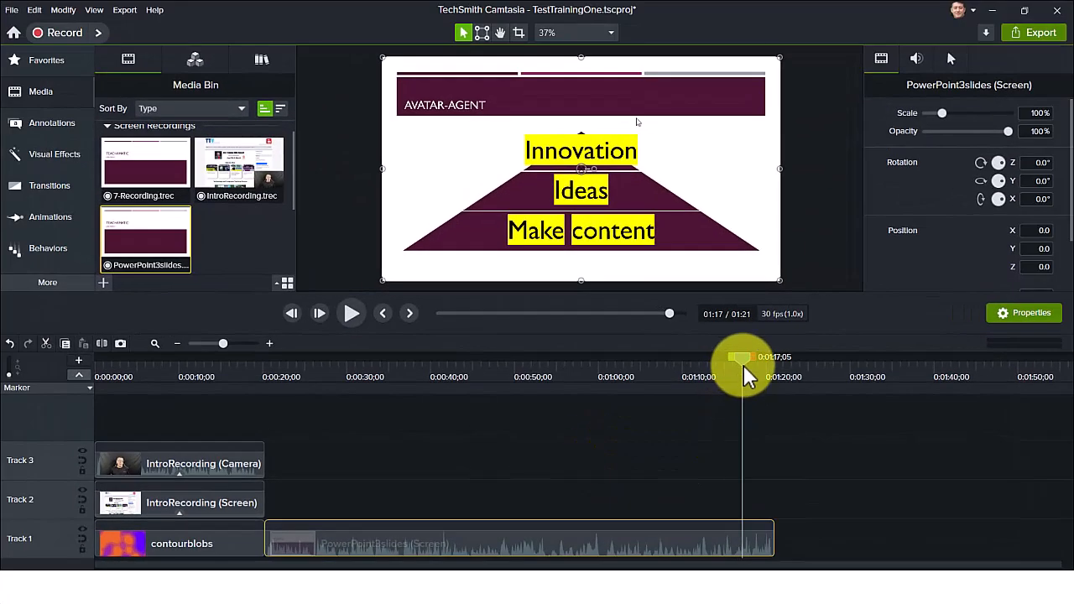
drag(744, 370, 482, 487)
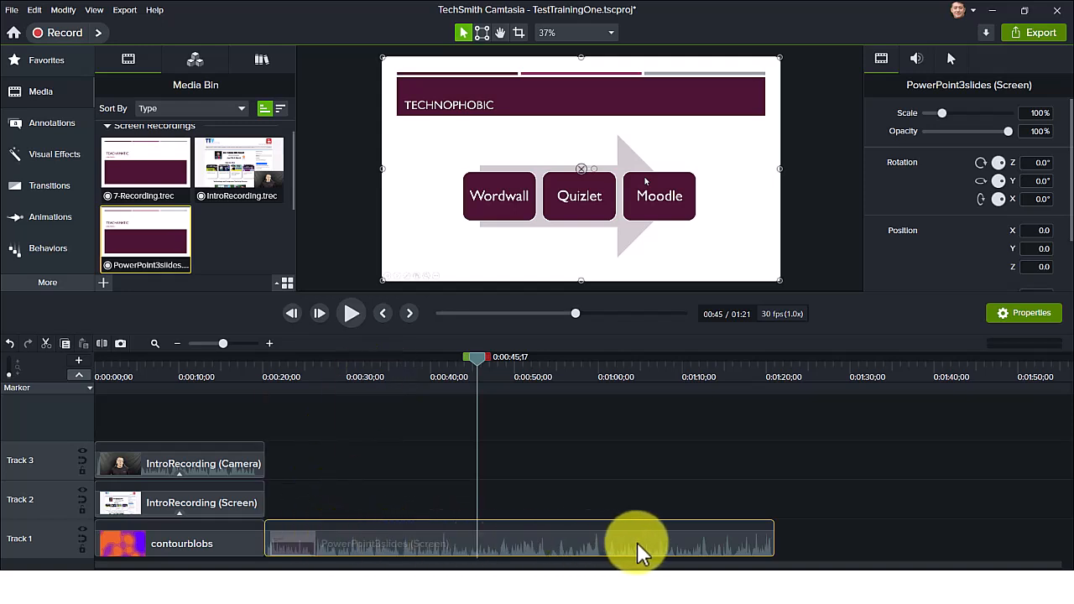
Add the Cursor Highlight effect to the PowerPoint3slides clip on Track 1
click(953, 58)
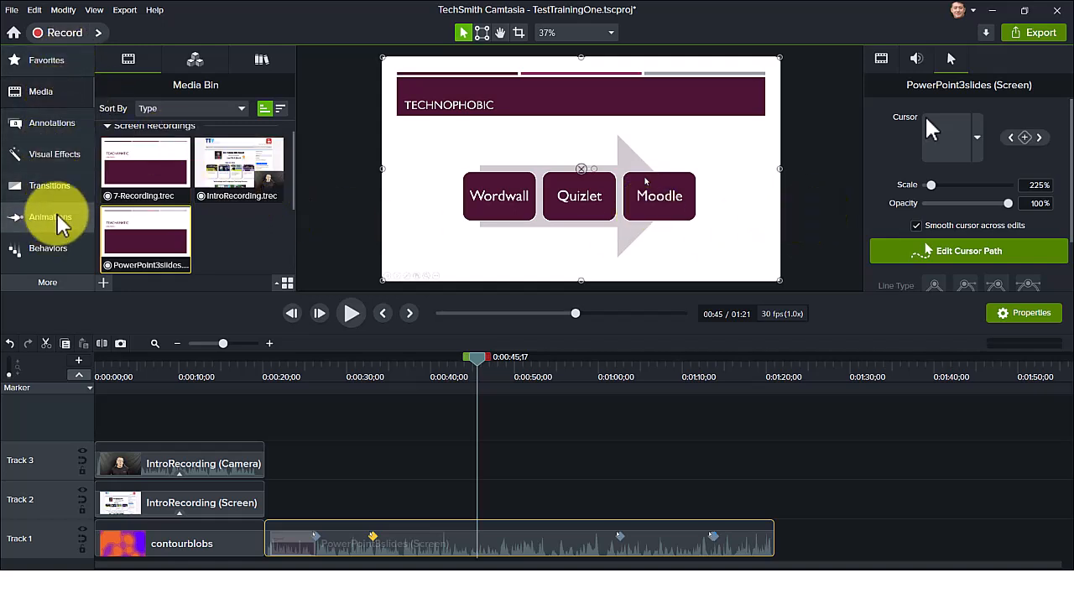
click(47, 285)
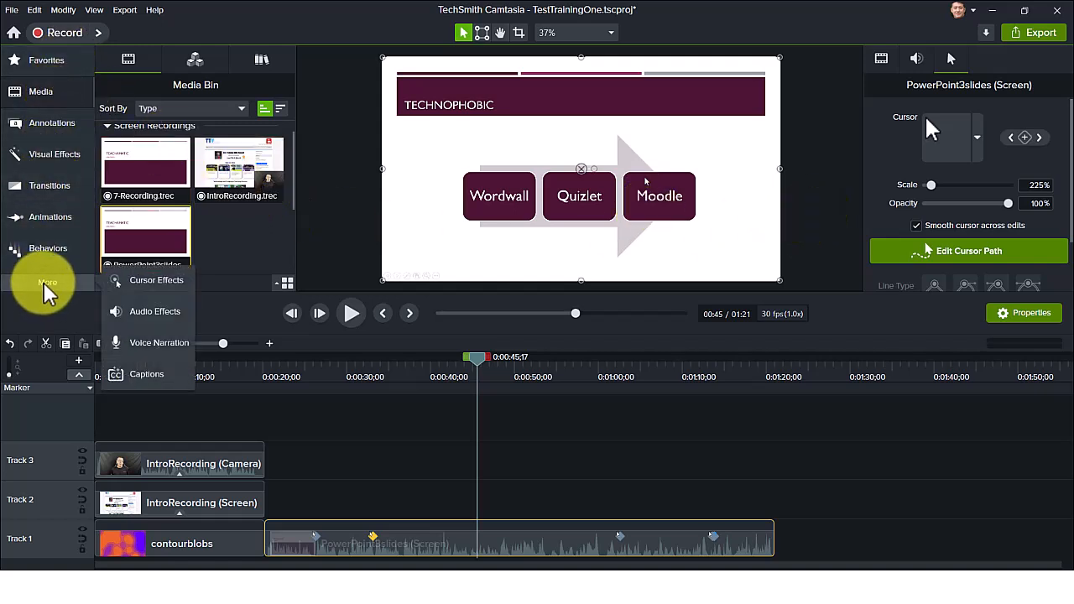
click(154, 285)
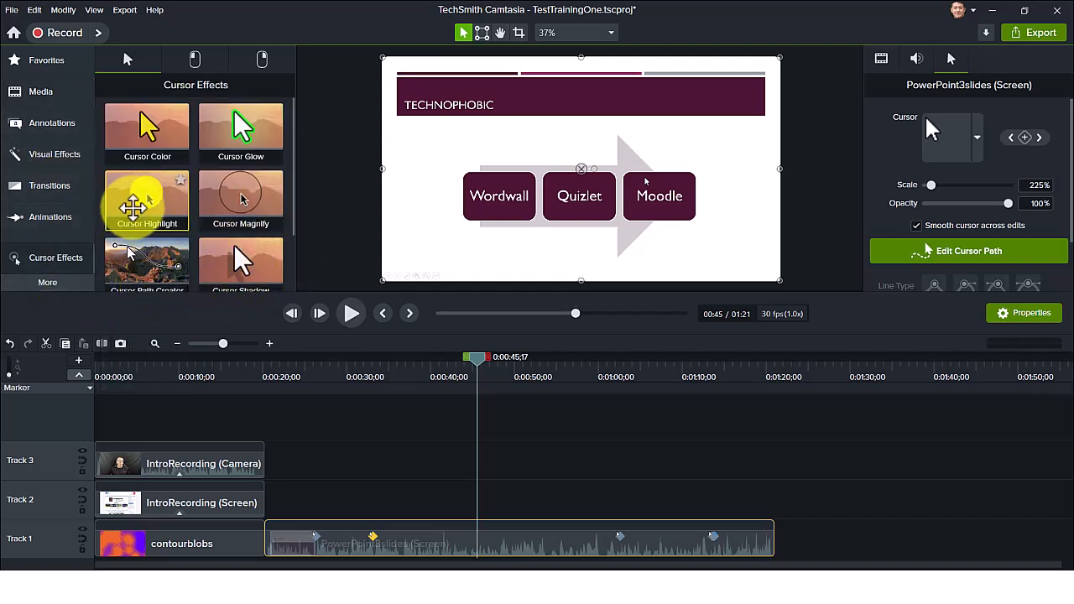
drag(147, 195, 458, 537)
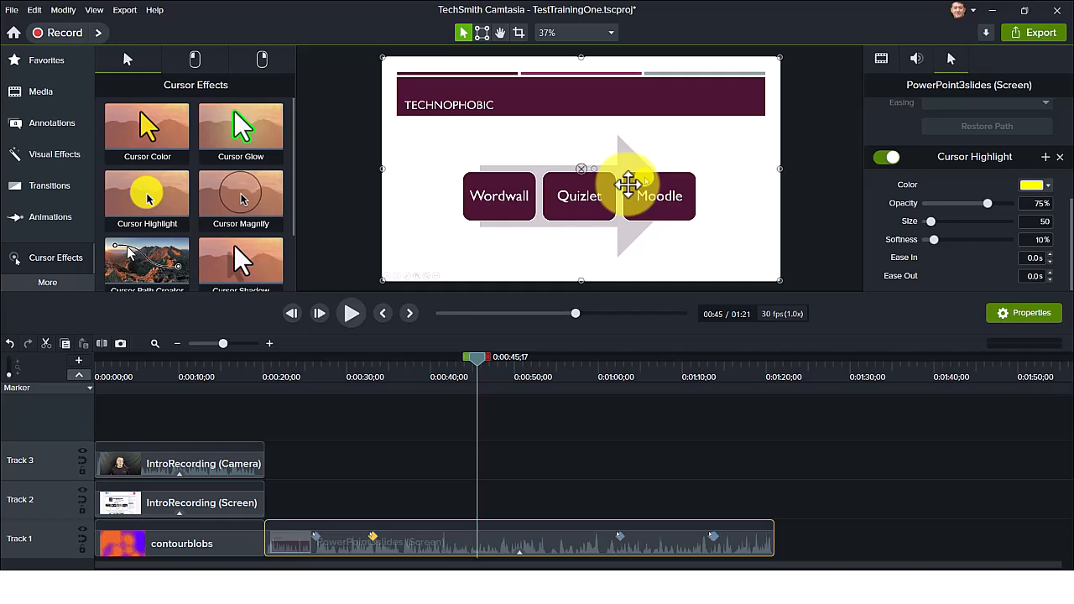
Try a green cursor highlight with 50% opacity and size 45, and remove the Cursor Highlight effect from the clip
click(1049, 185)
click(1051, 186)
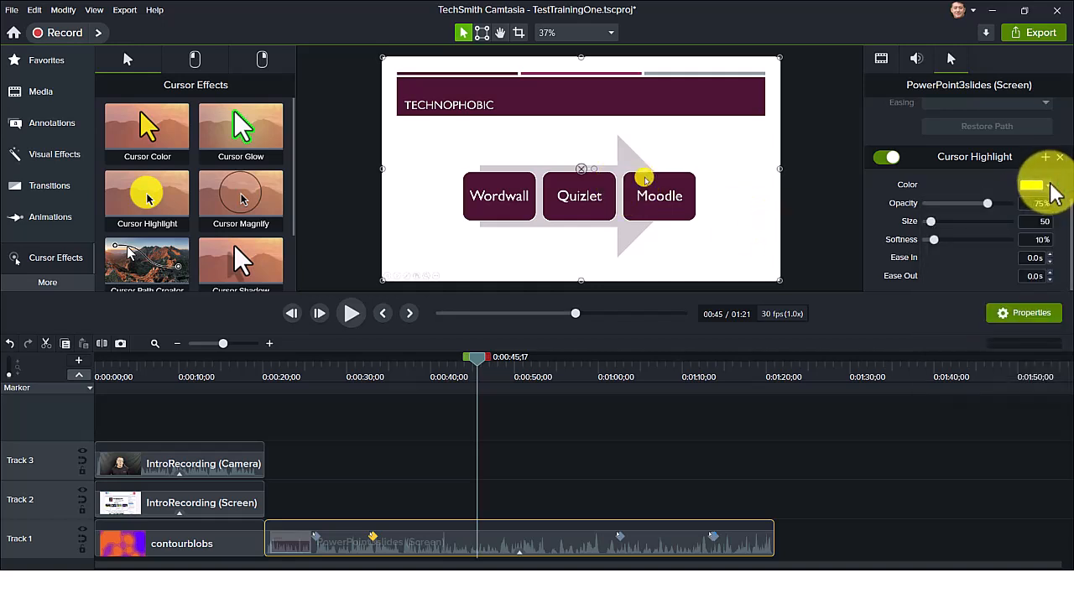
click(1051, 185)
click(988, 232)
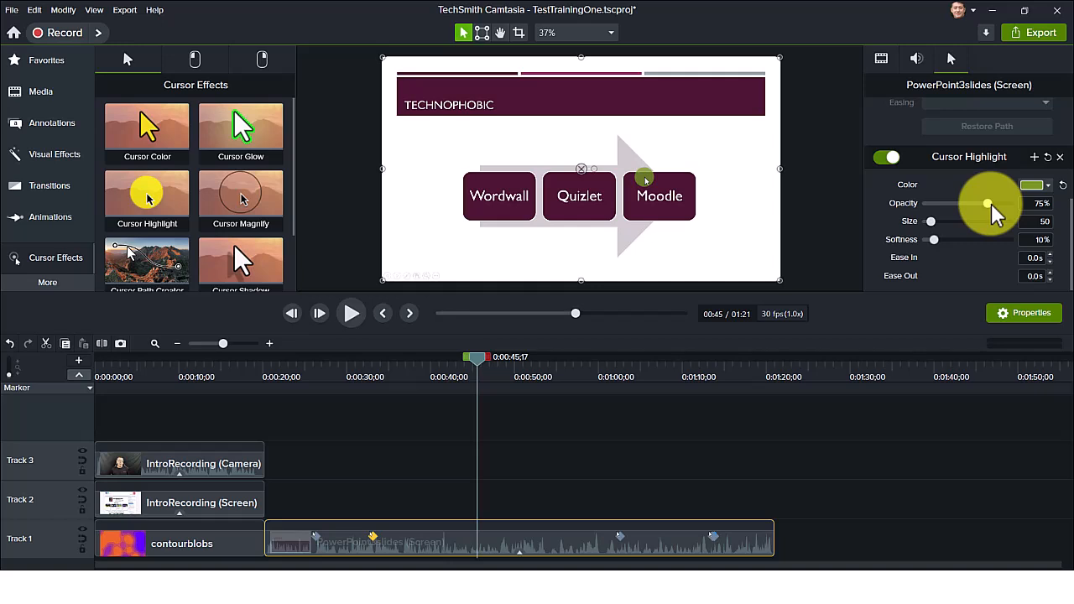
drag(992, 204, 974, 216)
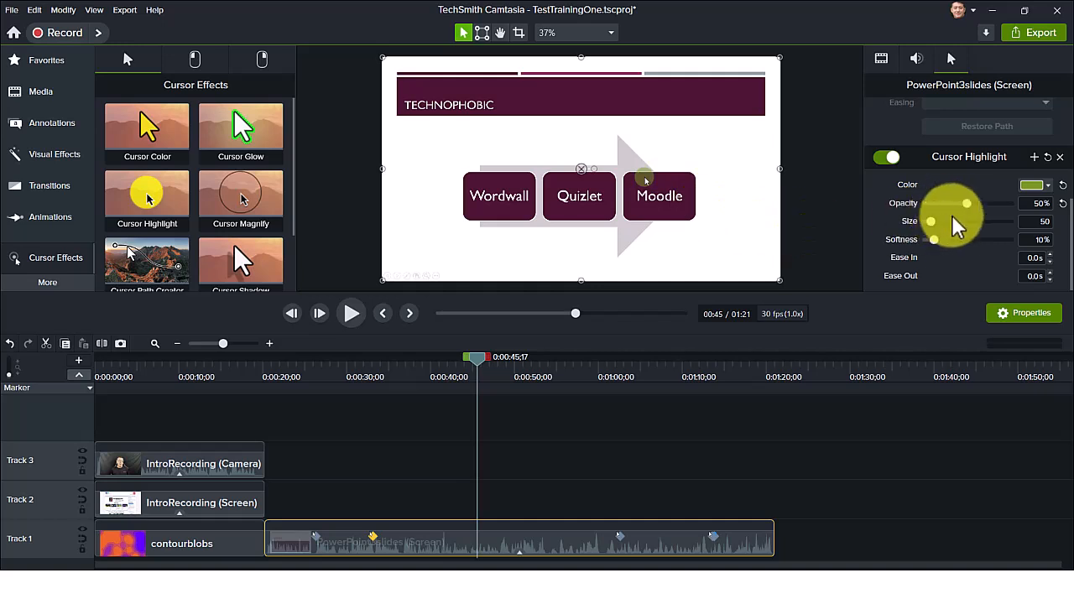
drag(932, 222, 933, 222)
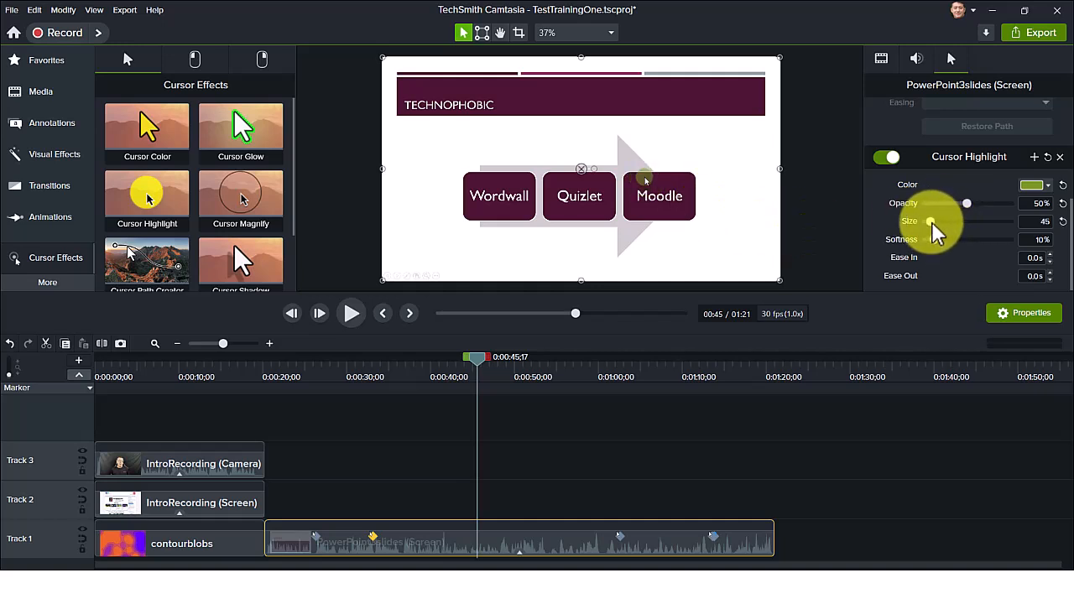
click(1060, 158)
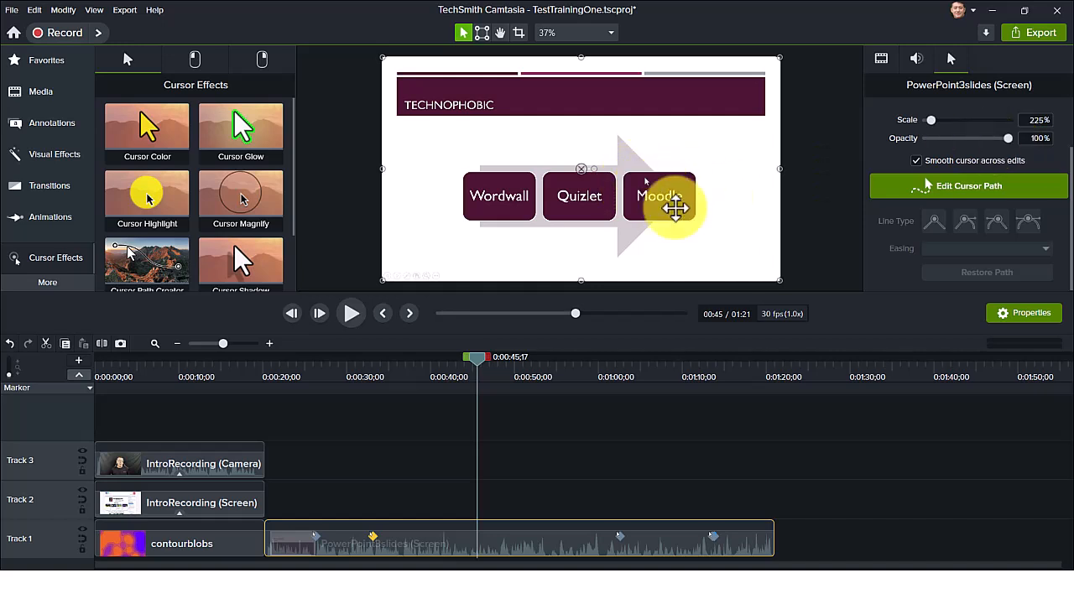
Set the cursor opacity of the PowerPoint3slides clip to 0% and move the playhead back to about 17 seconds
drag(1010, 139, 915, 141)
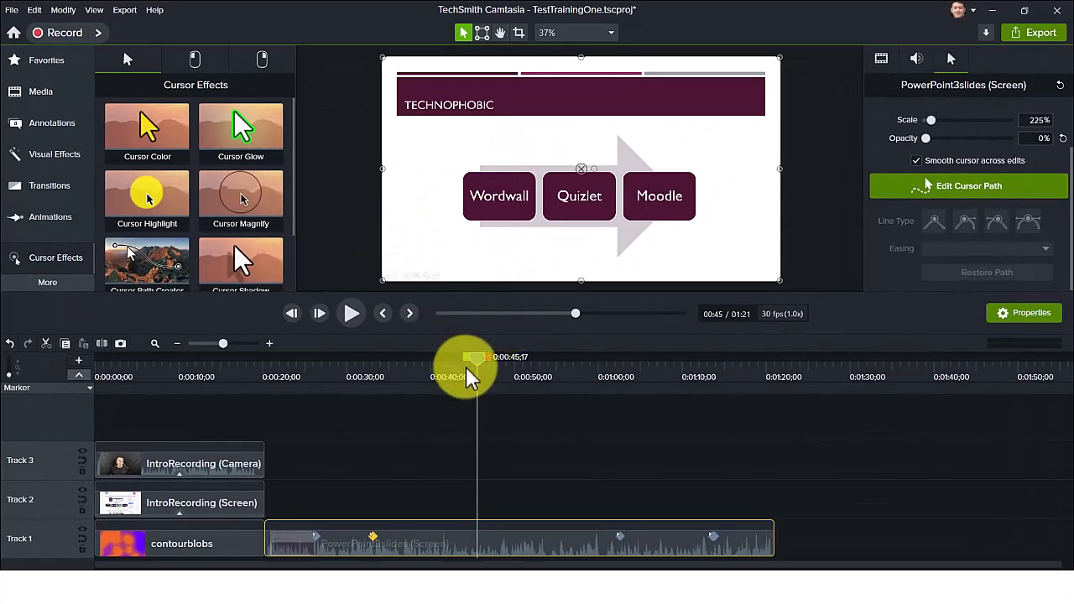
drag(479, 365, 240, 395)
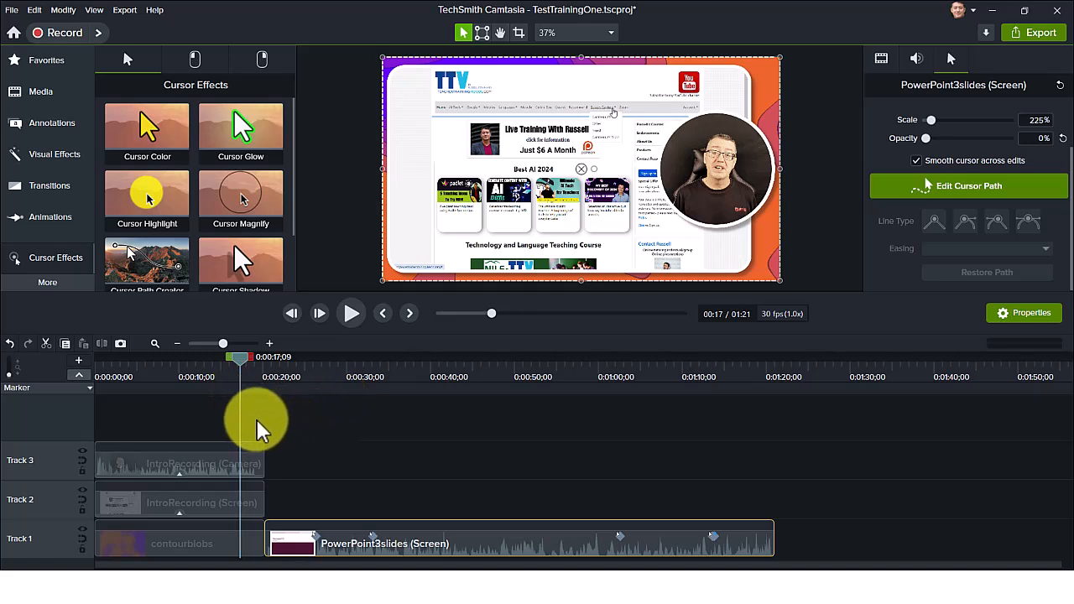
Select all the clips on the timeline and look through the 3D transitions and the full list of transition types
drag(249, 420, 290, 537)
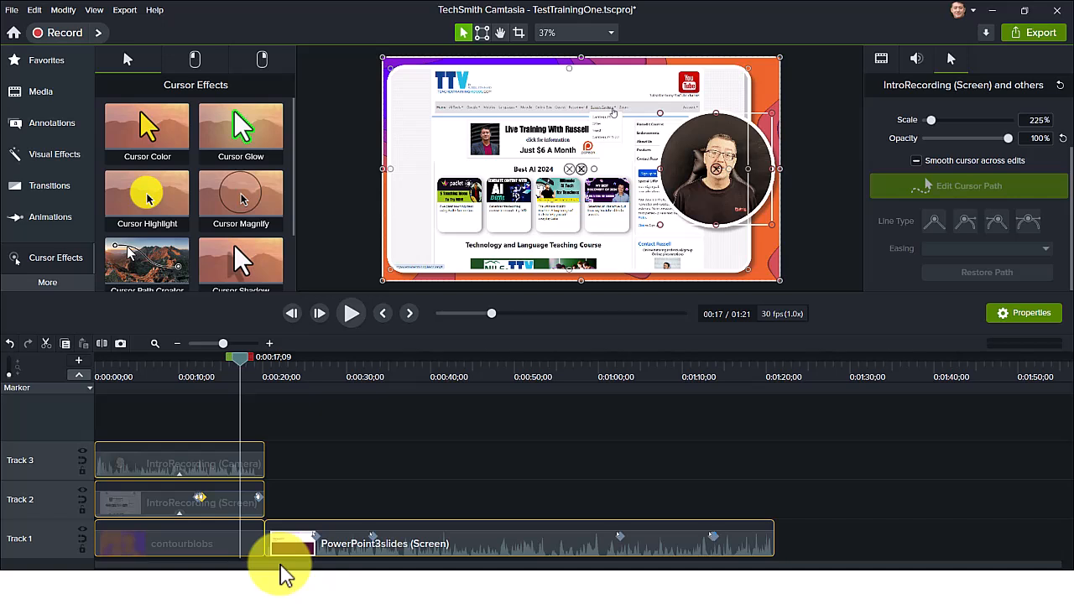
click(49, 287)
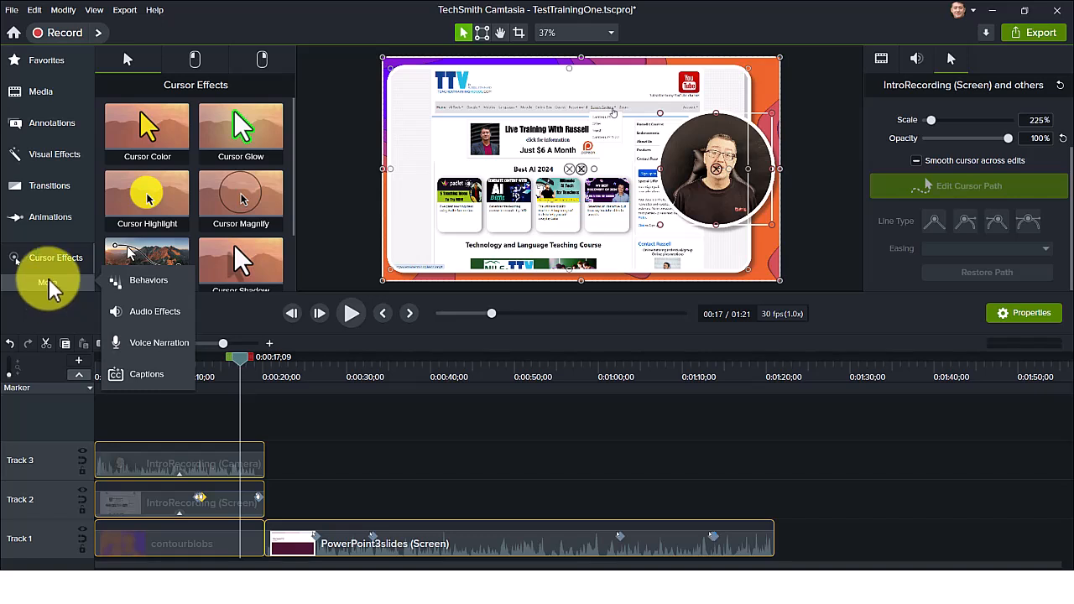
click(47, 190)
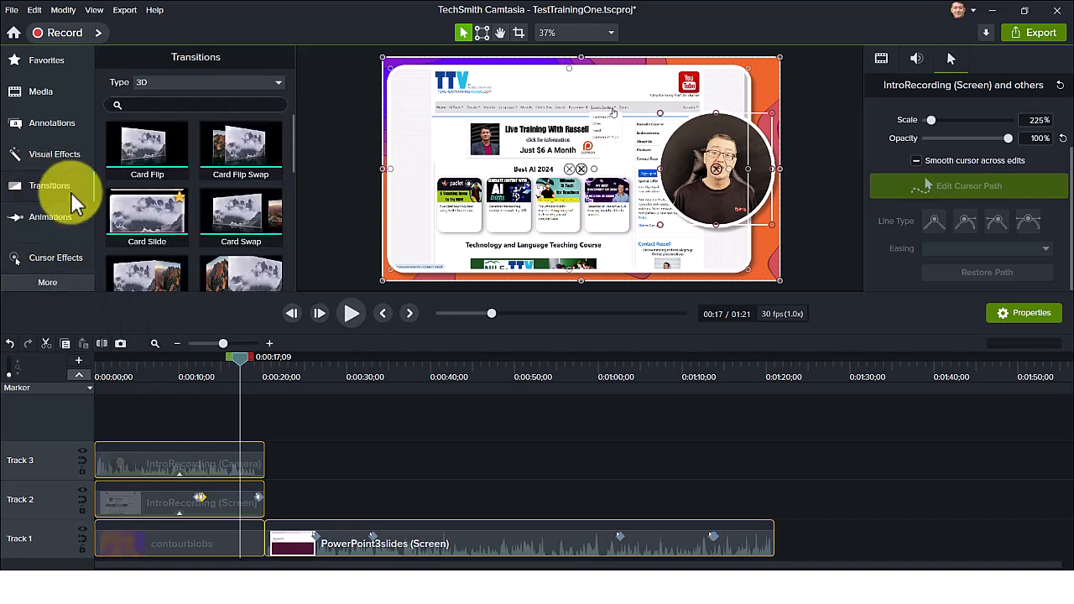
scroll(288, 201, down, 6)
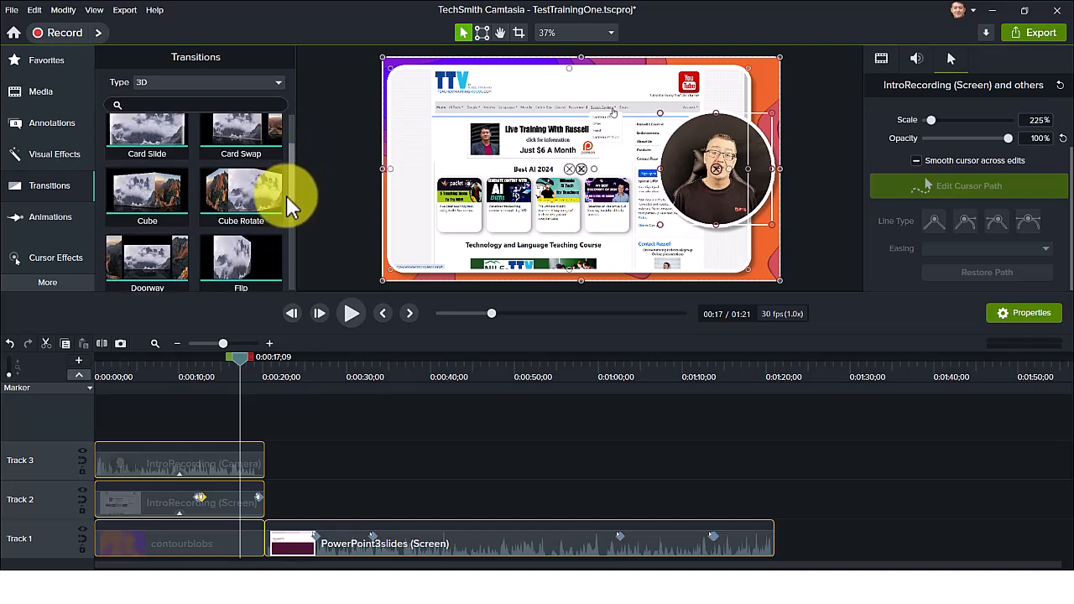
scroll(284, 132, up, 4)
scroll(285, 132, up, 2)
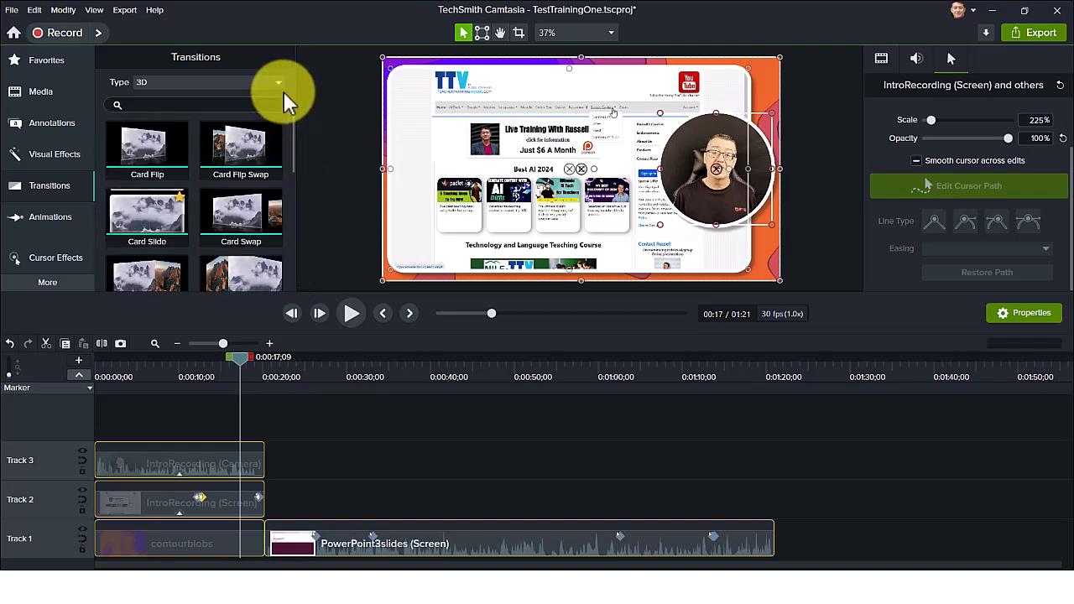
click(281, 83)
click(146, 102)
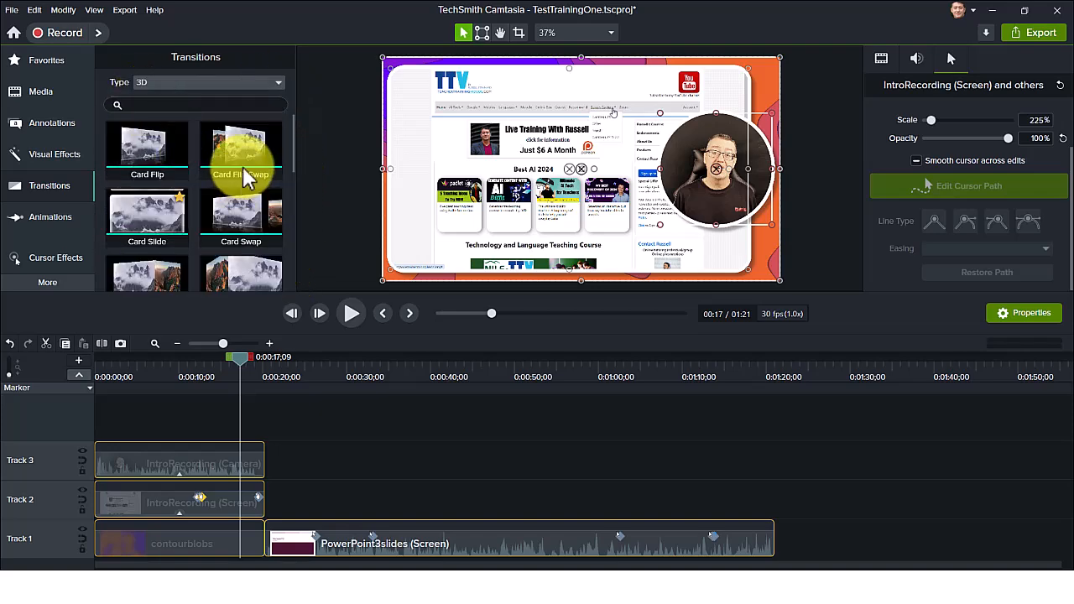
scroll(292, 142, down, 6)
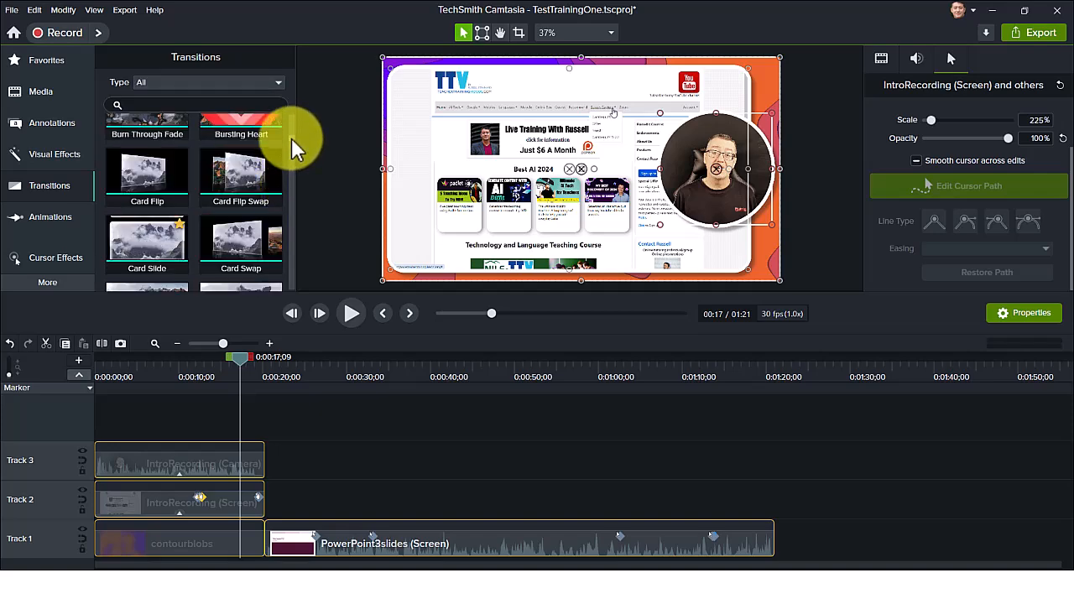
scroll(291, 139, down, 4)
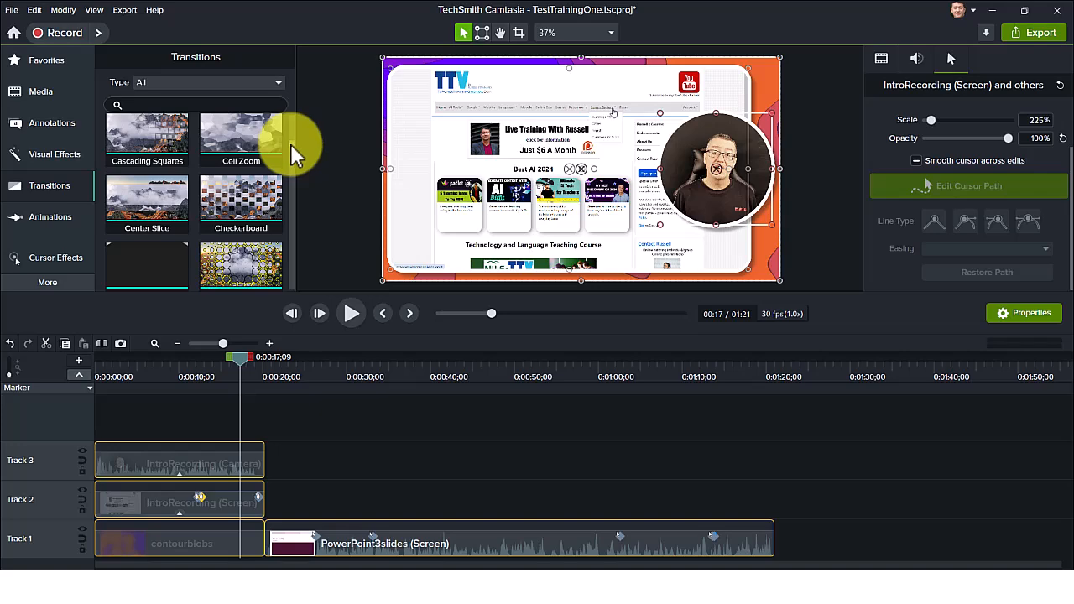
scroll(291, 151, down, 2)
scroll(291, 145, down, 4)
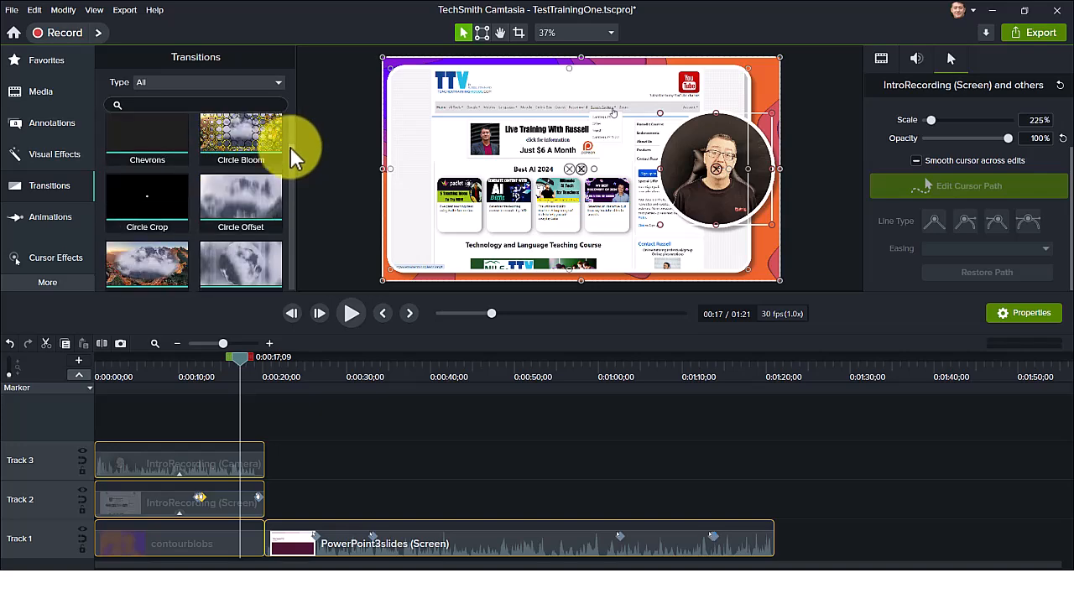
drag(290, 143, 294, 94)
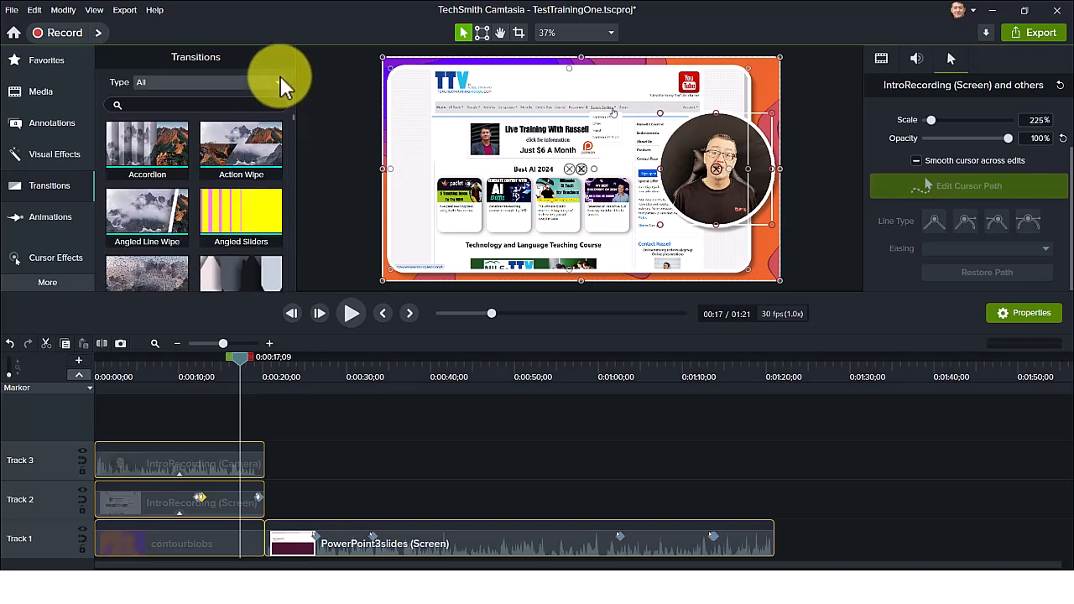
Filter the transitions to 3D and apply Card Flip Swap at the join between the contourblobs and PowerPoint3slides clips, with all clips selected
click(279, 81)
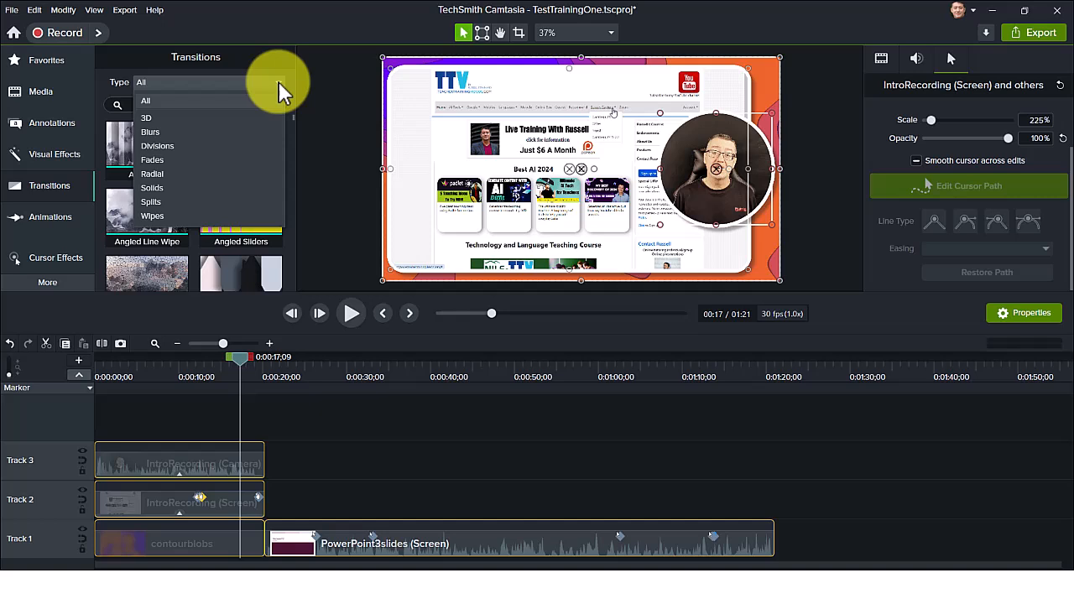
click(150, 123)
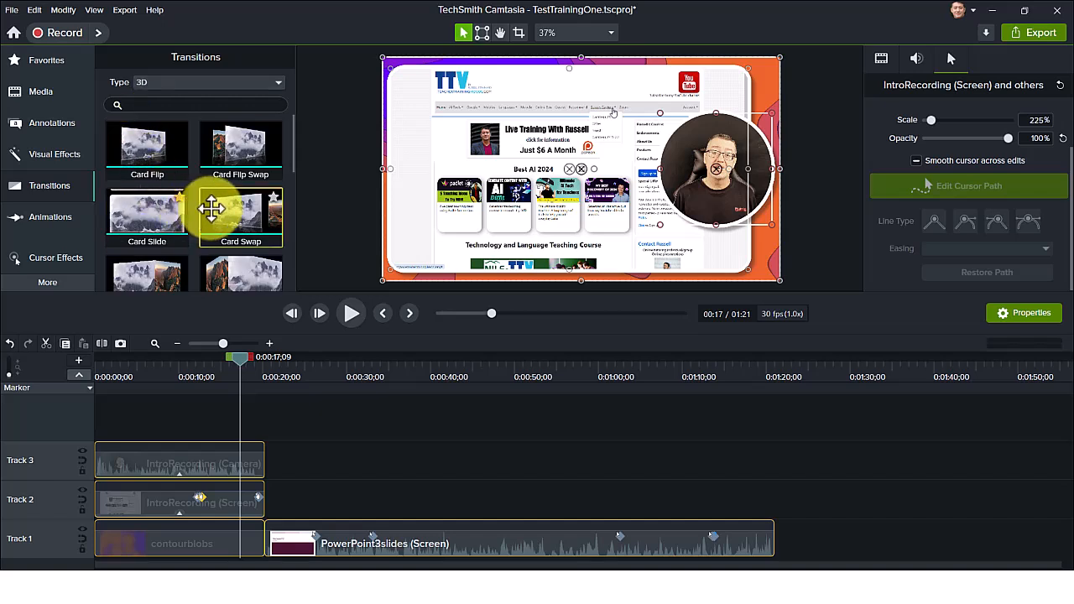
click(235, 155)
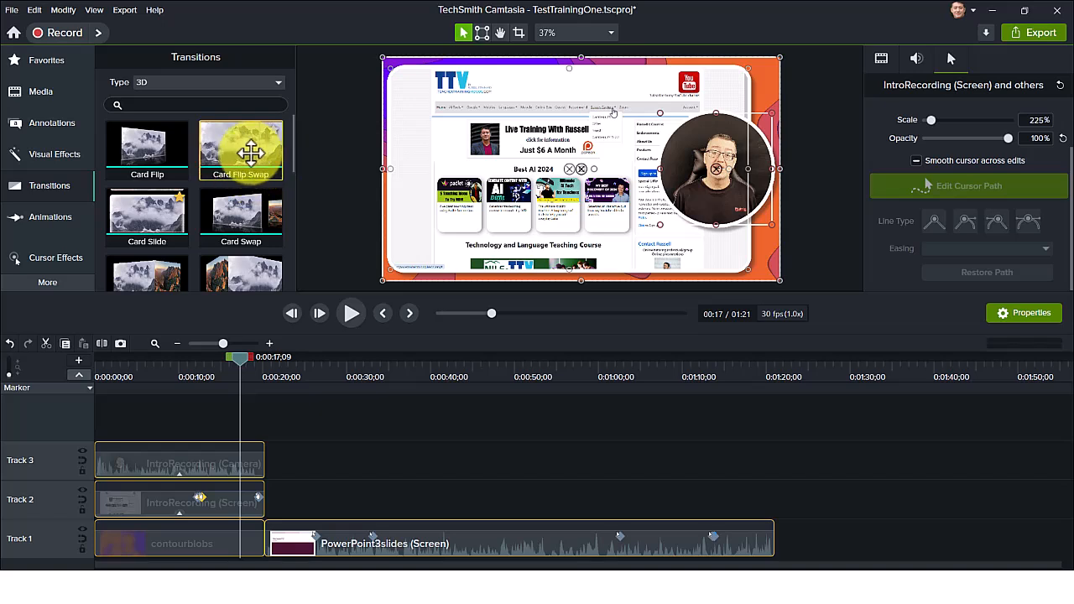
drag(235, 152, 265, 550)
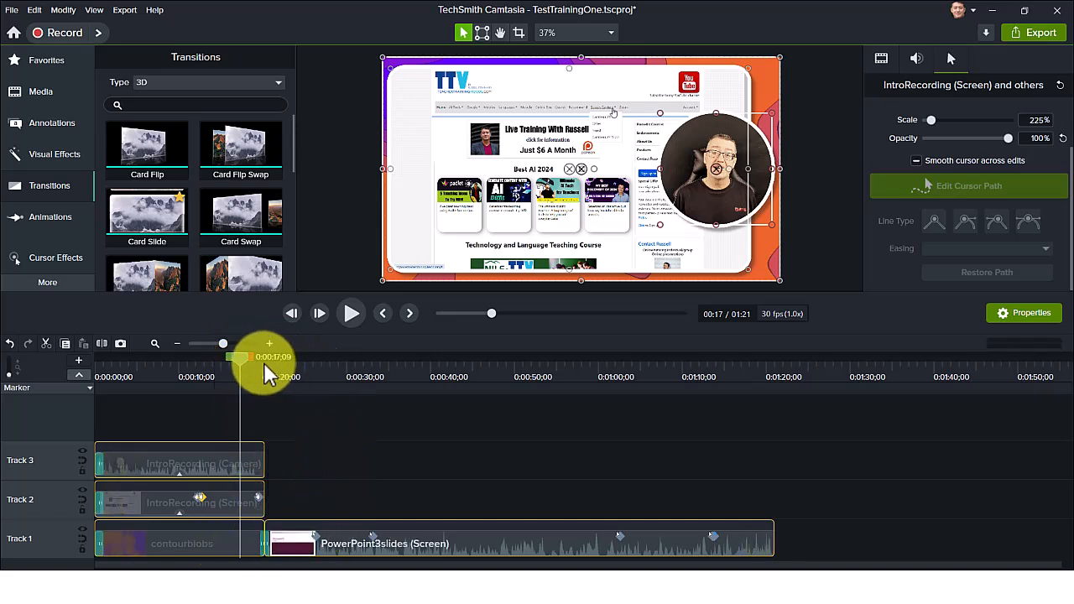
Play the timeline from about 18 seconds to preview the Card Flip Swap transition into the PowerPoint clip
drag(245, 369, 255, 370)
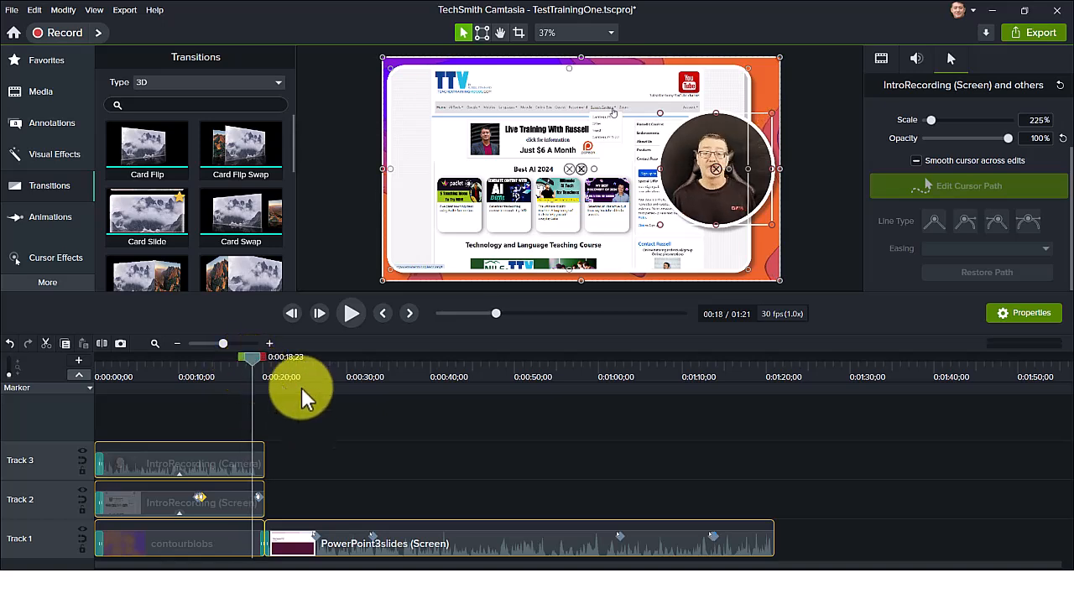
click(352, 315)
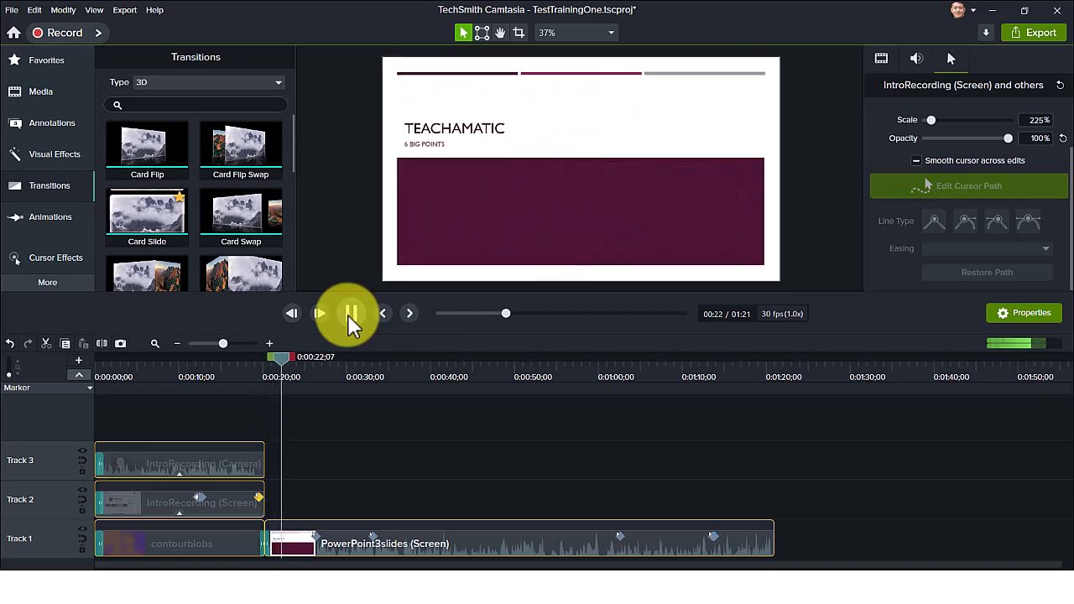
click(351, 315)
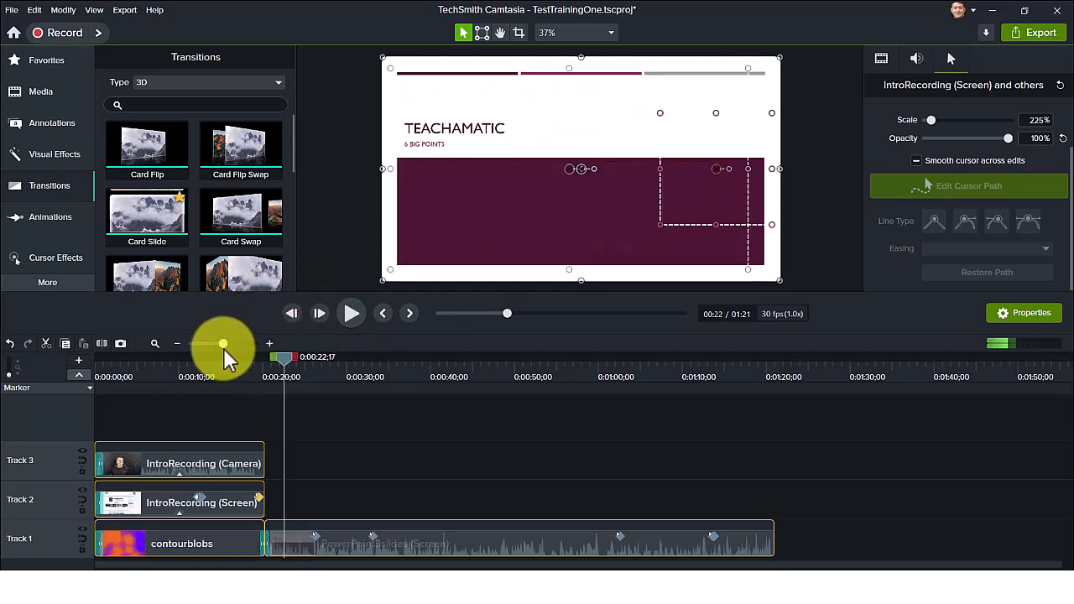
Replace the Card Flip Swap transition at the start of the PowerPoint3slides clip on Track 1 with Card Slide
drag(223, 345, 234, 345)
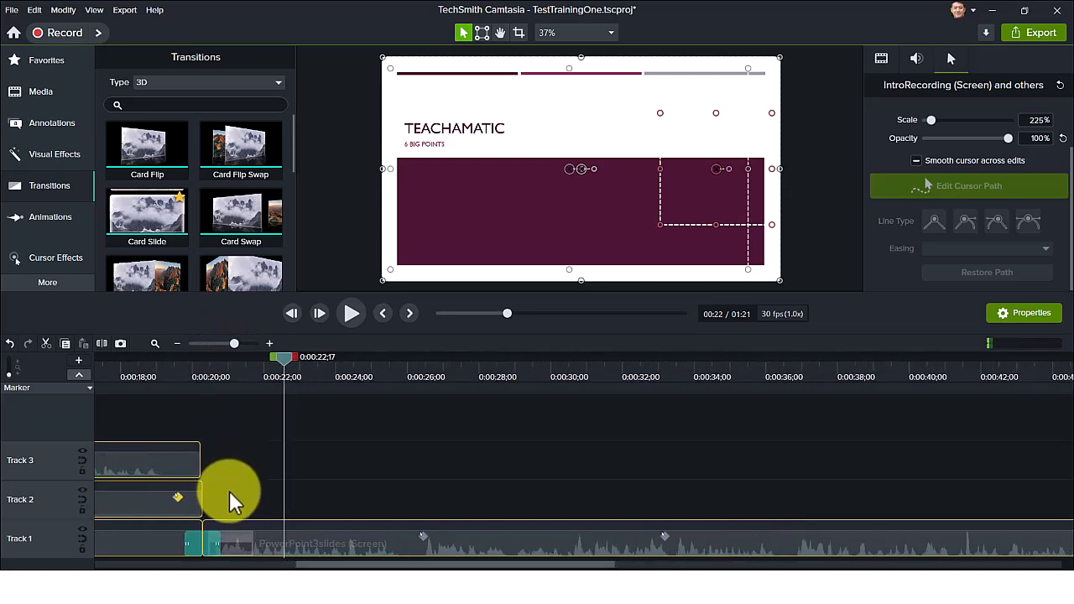
click(242, 344)
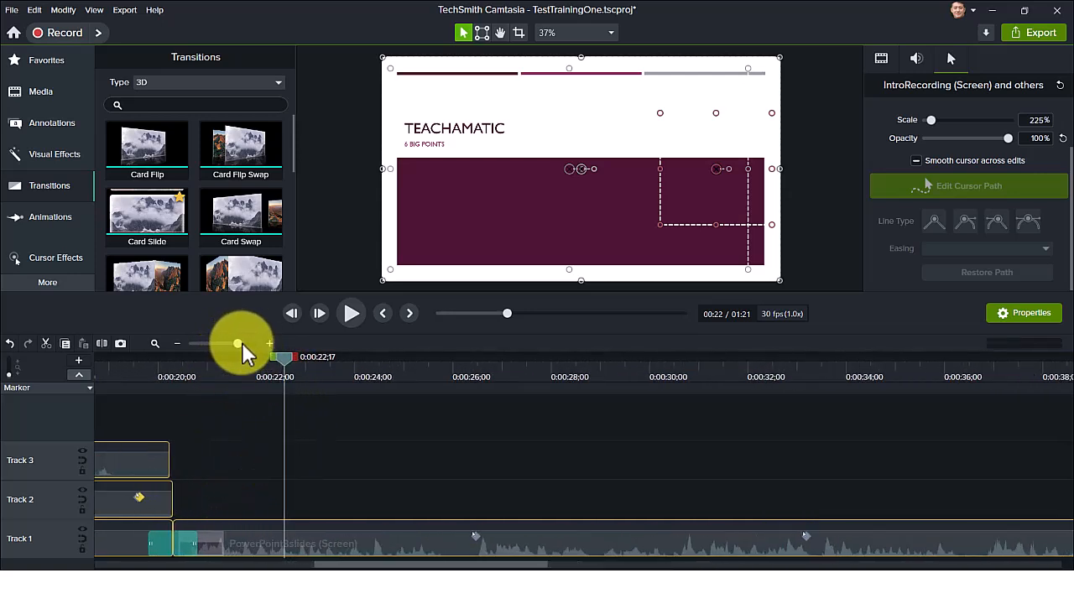
click(159, 545)
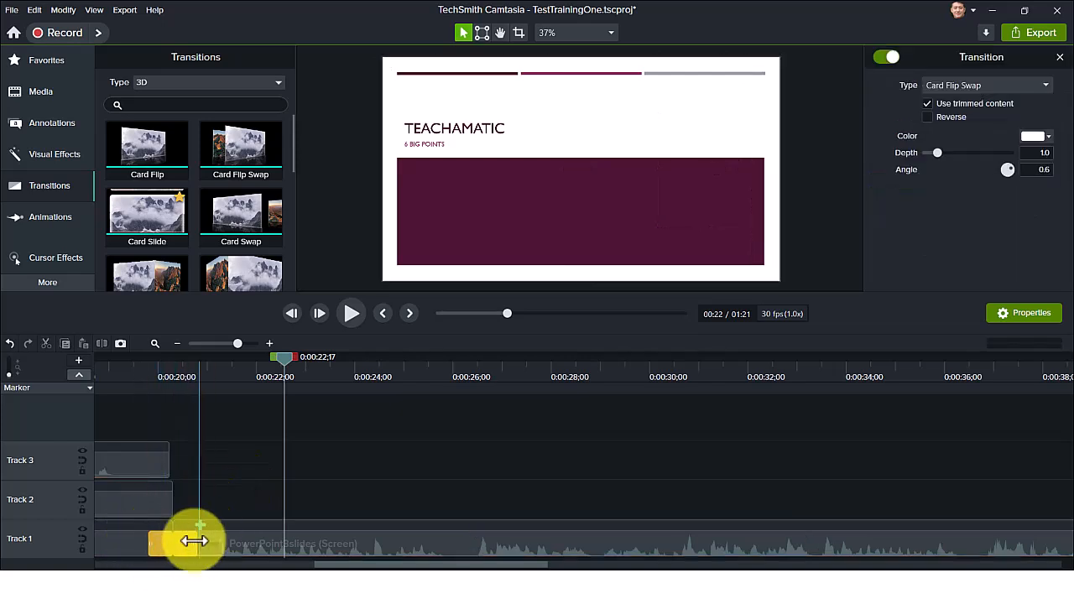
key(Delete)
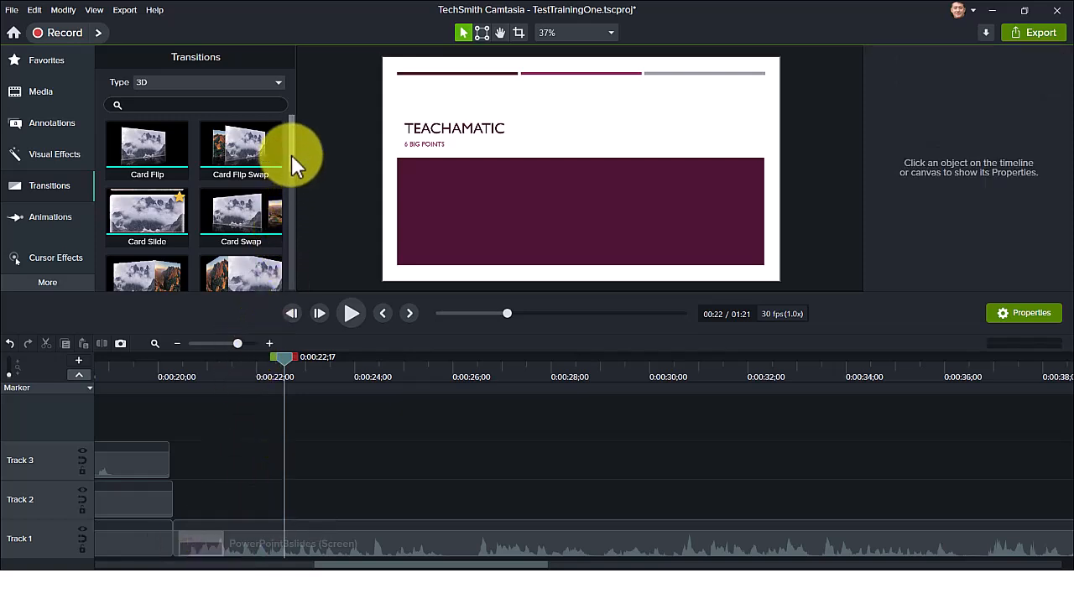
scroll(292, 156, down, 1)
scroll(292, 160, down, 2)
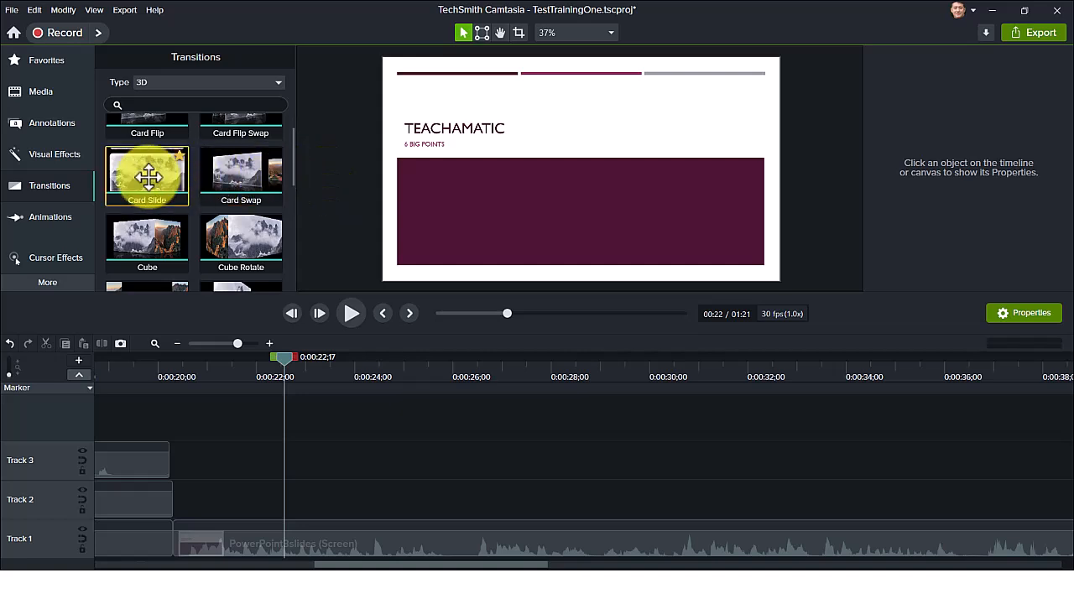
drag(141, 176, 169, 547)
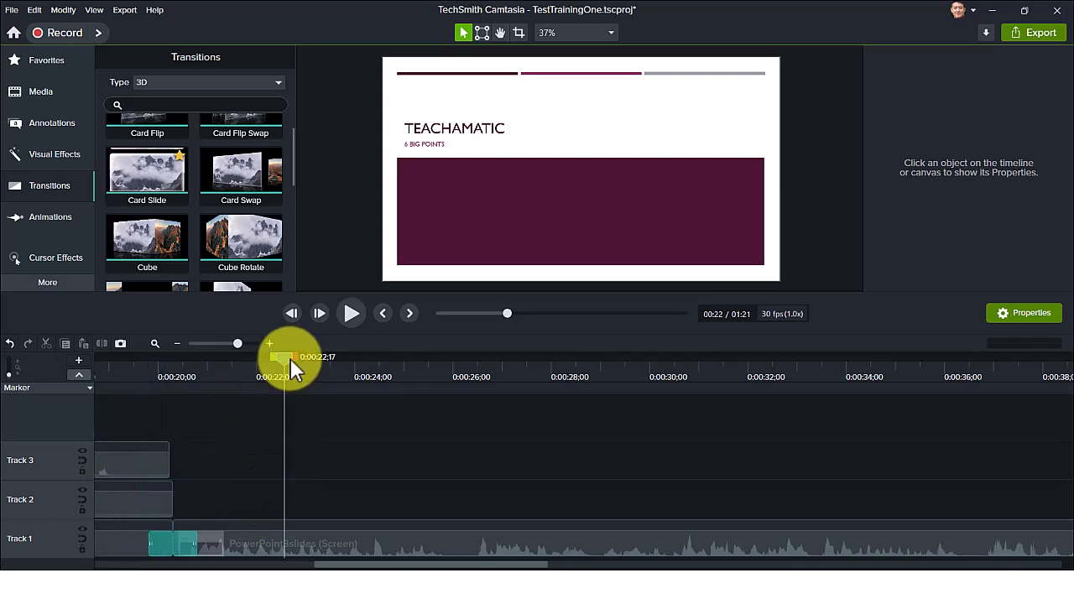
Play back the Card Slide transition from just before the join between the two Track 1 clips
drag(290, 364, 131, 369)
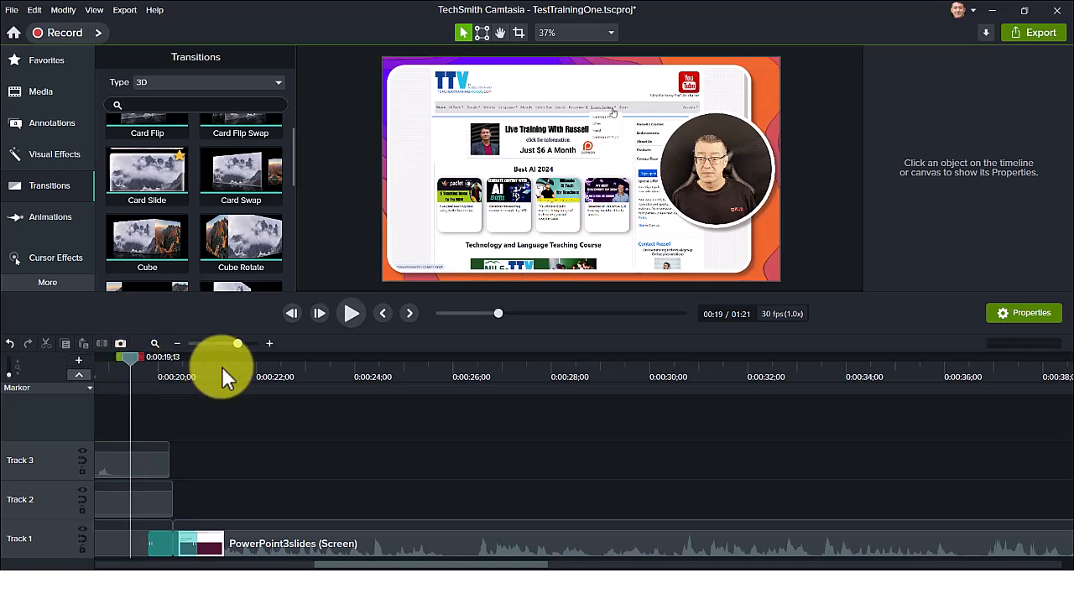
click(351, 316)
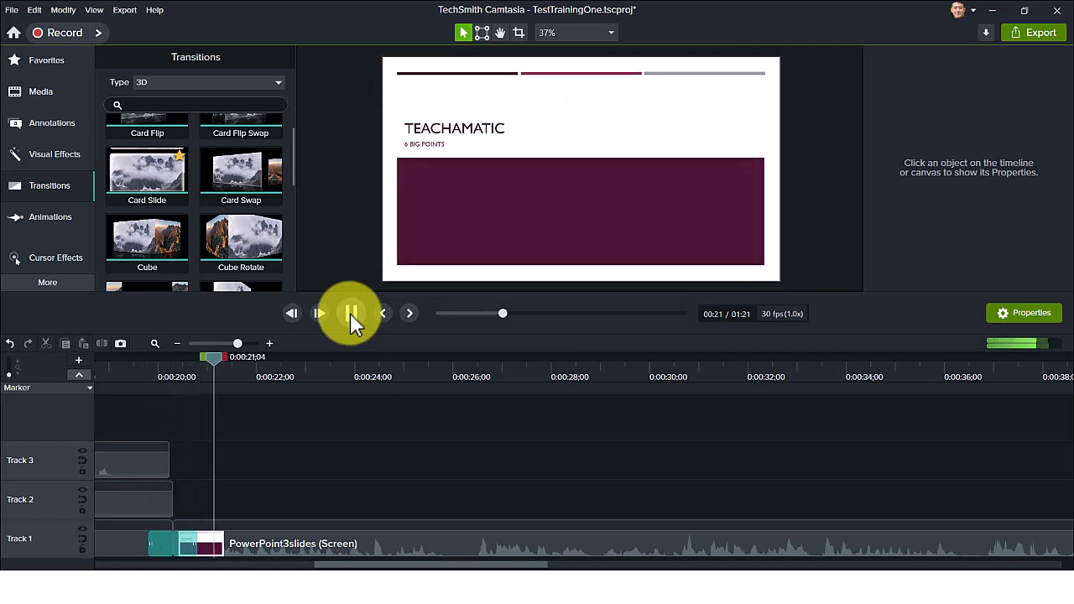
click(351, 315)
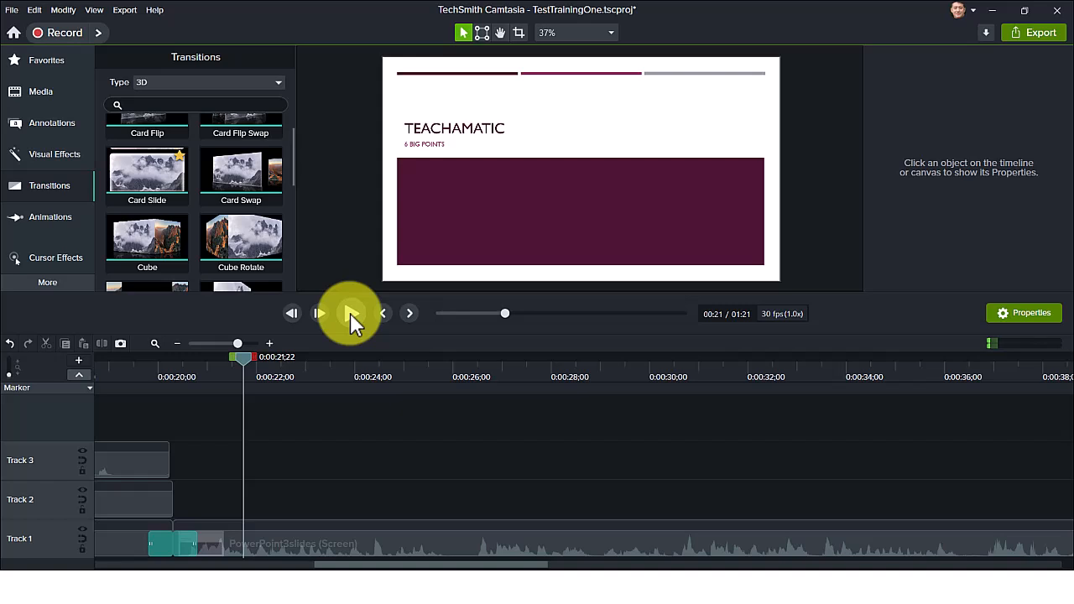
Change the type of the transition between the two Track 1 clips to the 3D option Cube Rotate in its properties
click(160, 547)
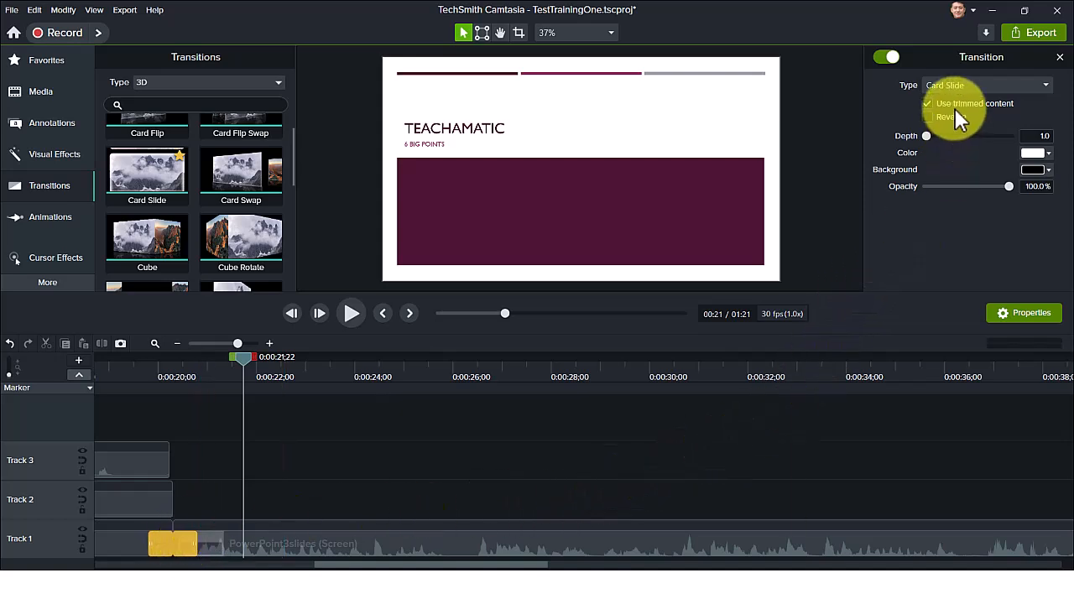
click(1027, 316)
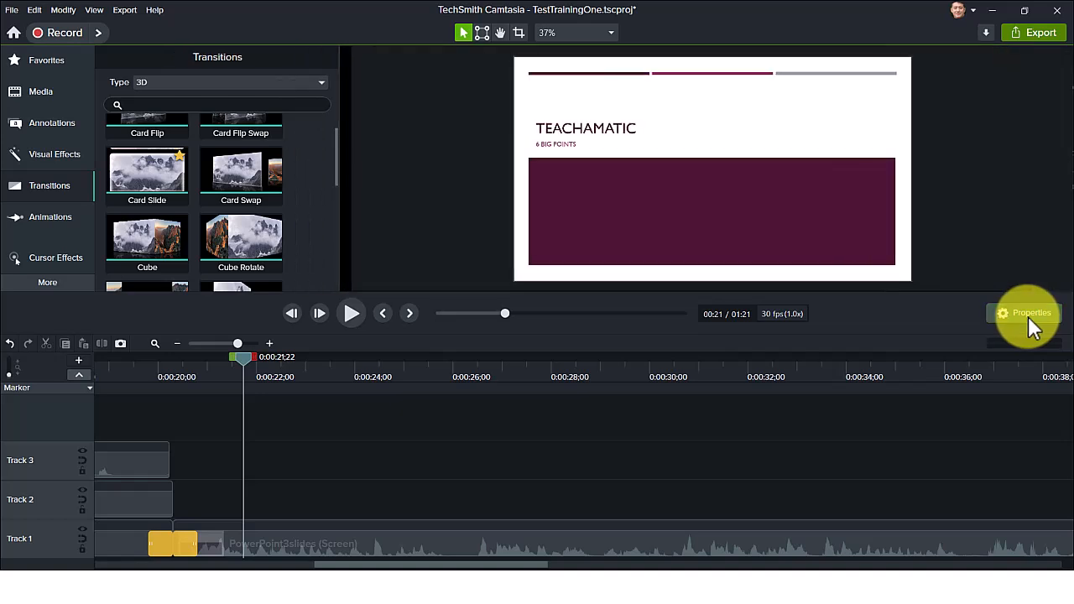
click(1029, 317)
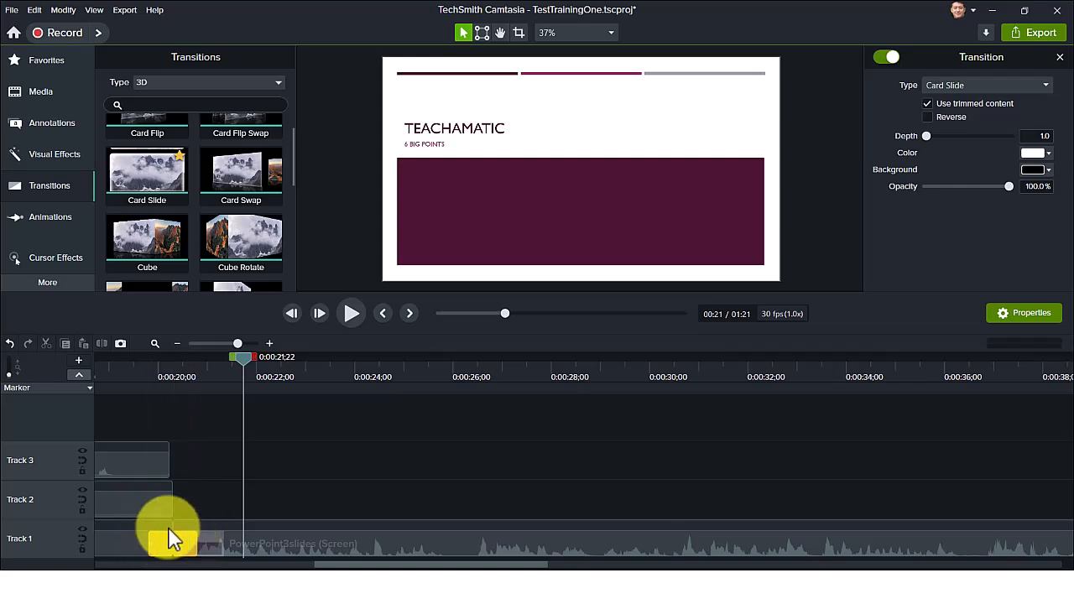
click(1047, 85)
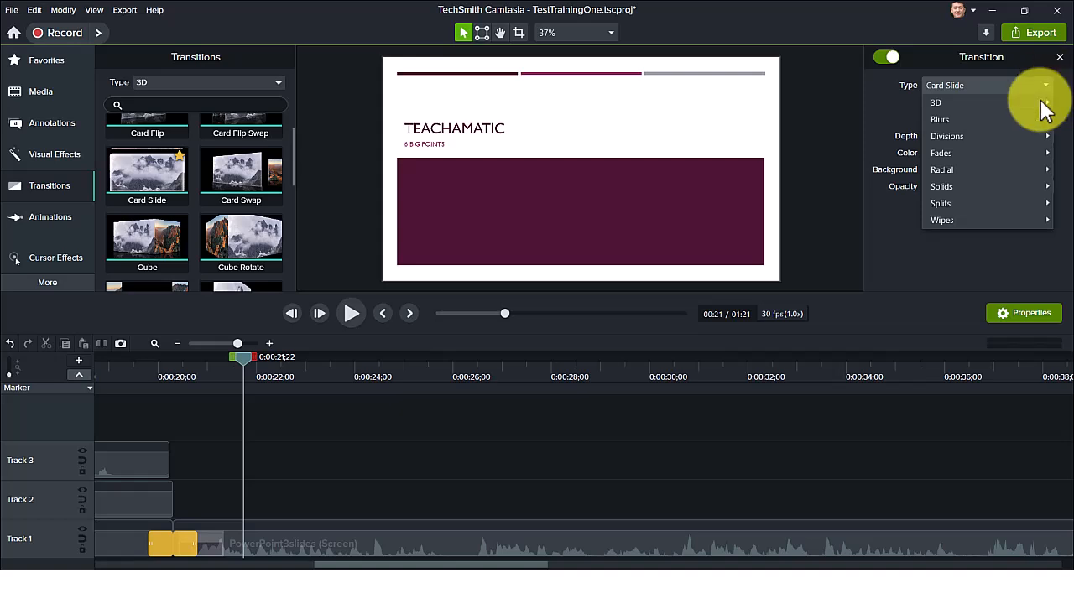
mouse_move(1039, 103)
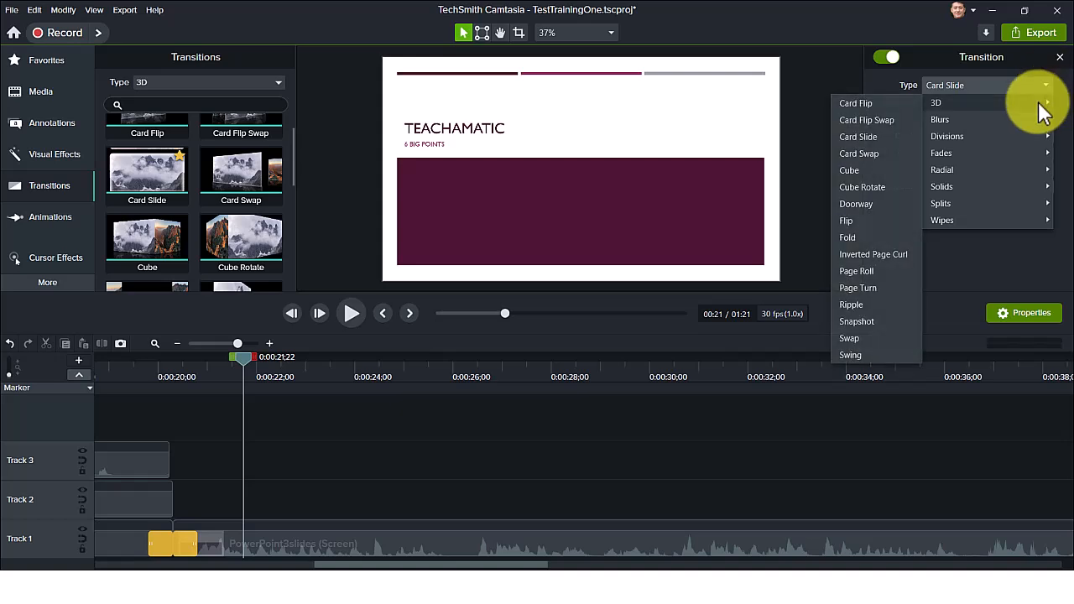
click(863, 187)
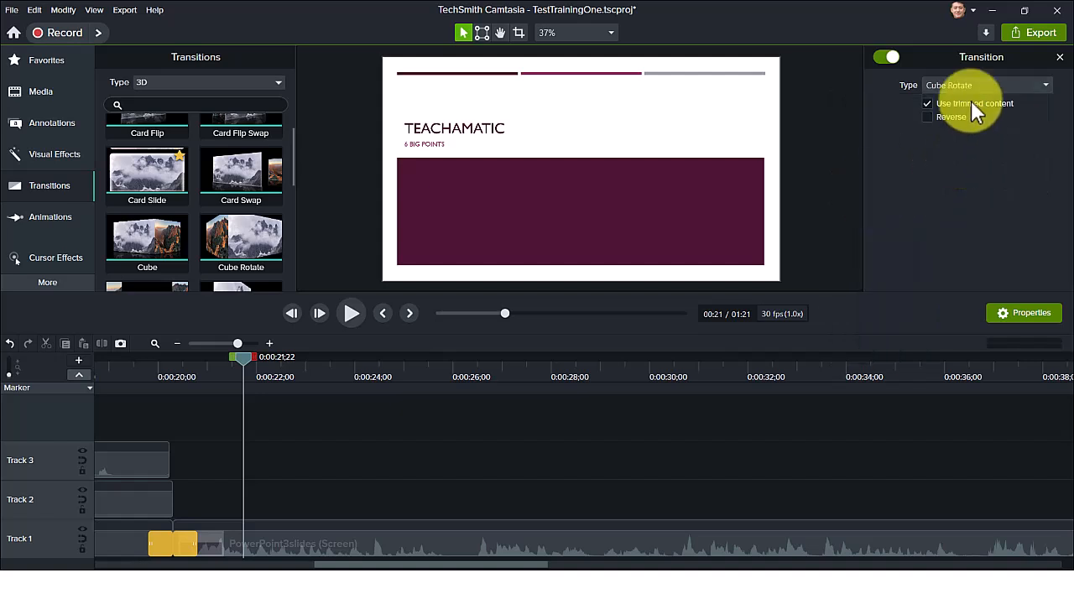
Preview the Cube Rotate transition by playing from just before the PowerPoint3slides clip
drag(245, 356, 144, 373)
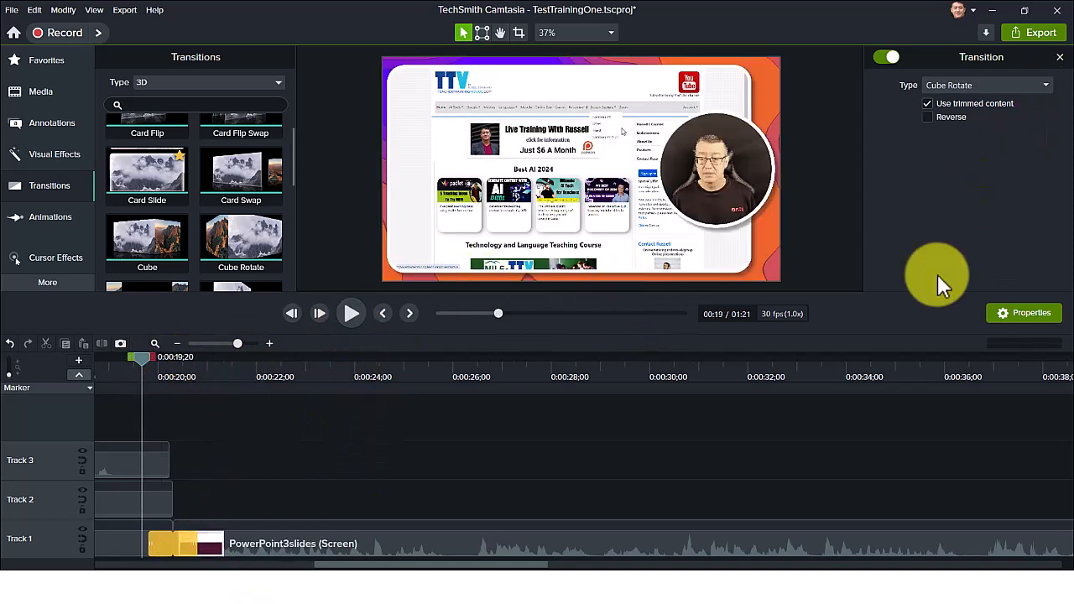
click(352, 314)
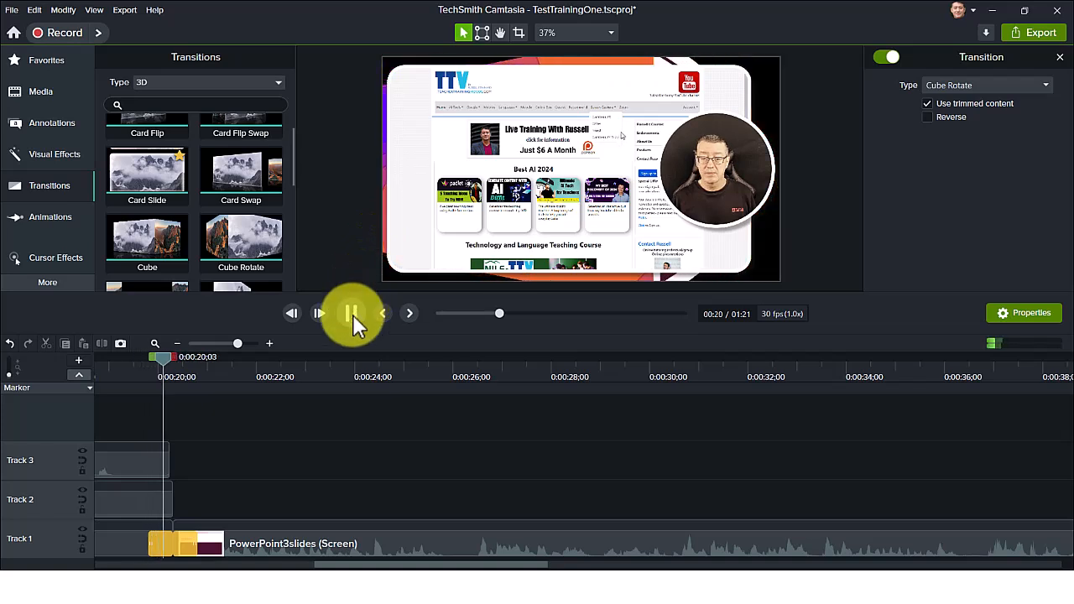
click(353, 315)
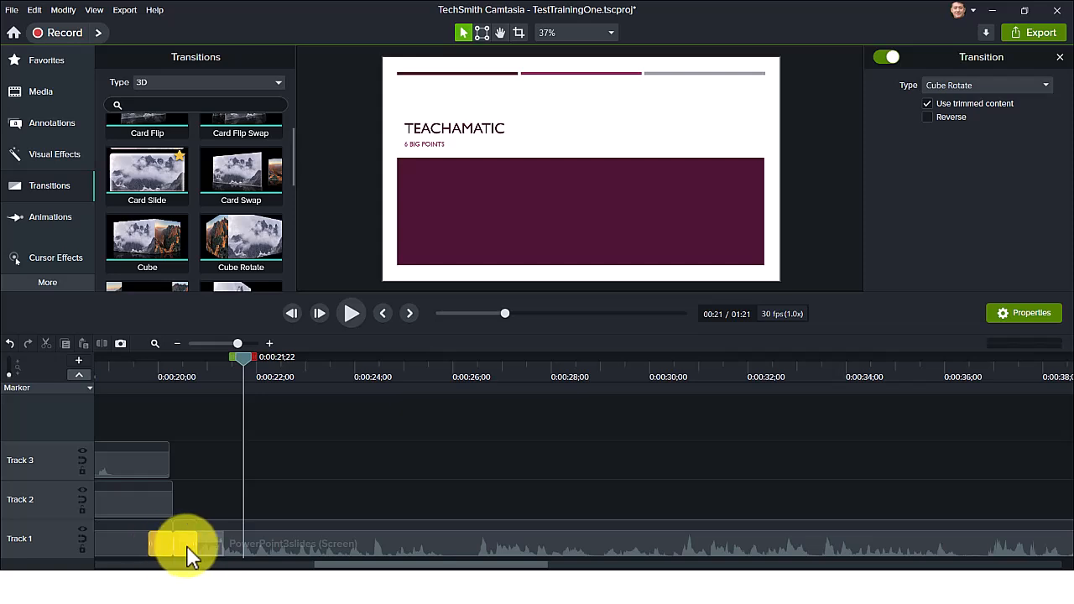
Change the type of the transition between the two Track 1 clips to Fade and play it back from just before the join
click(1041, 316)
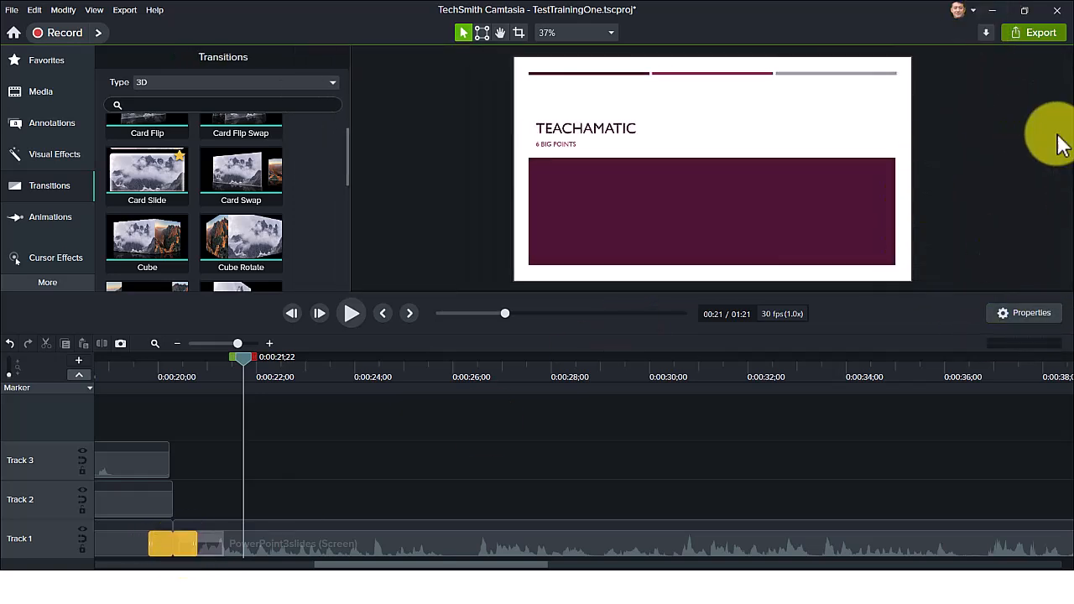
click(1042, 318)
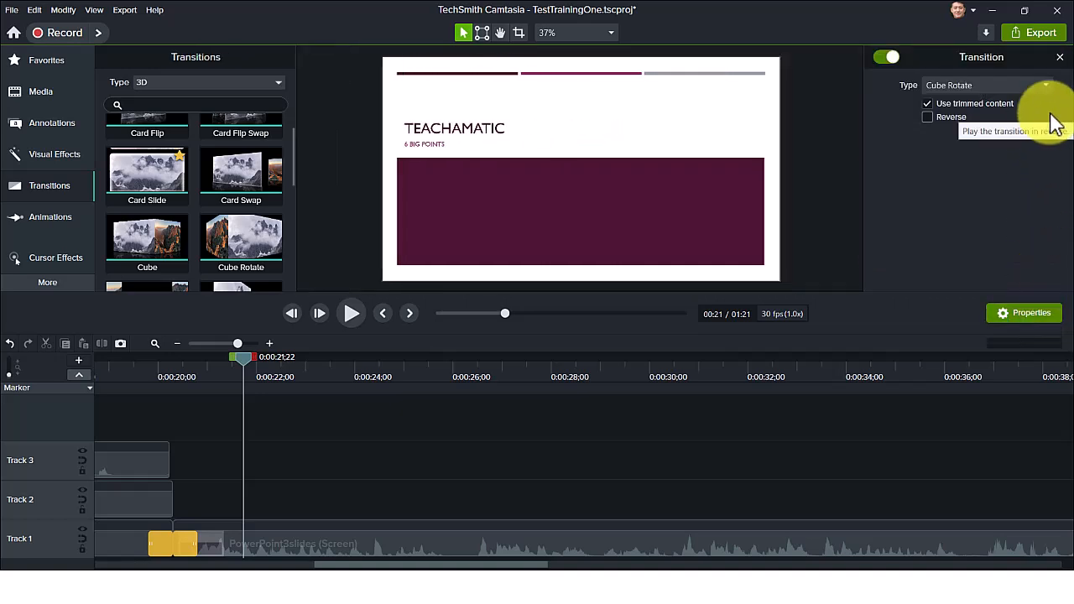
click(1046, 85)
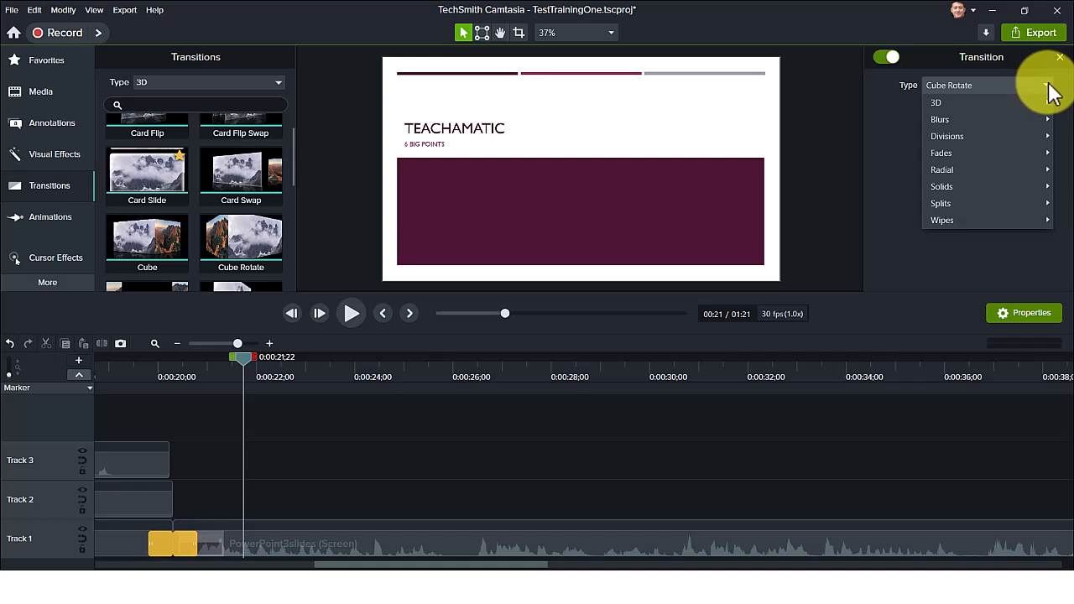
mouse_move(946, 156)
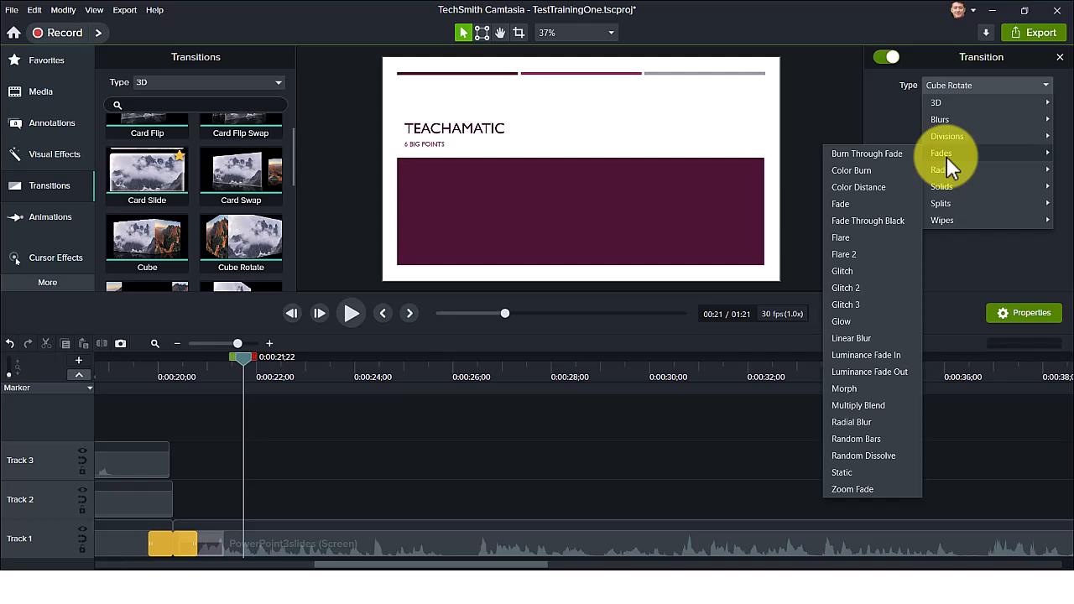
click(840, 204)
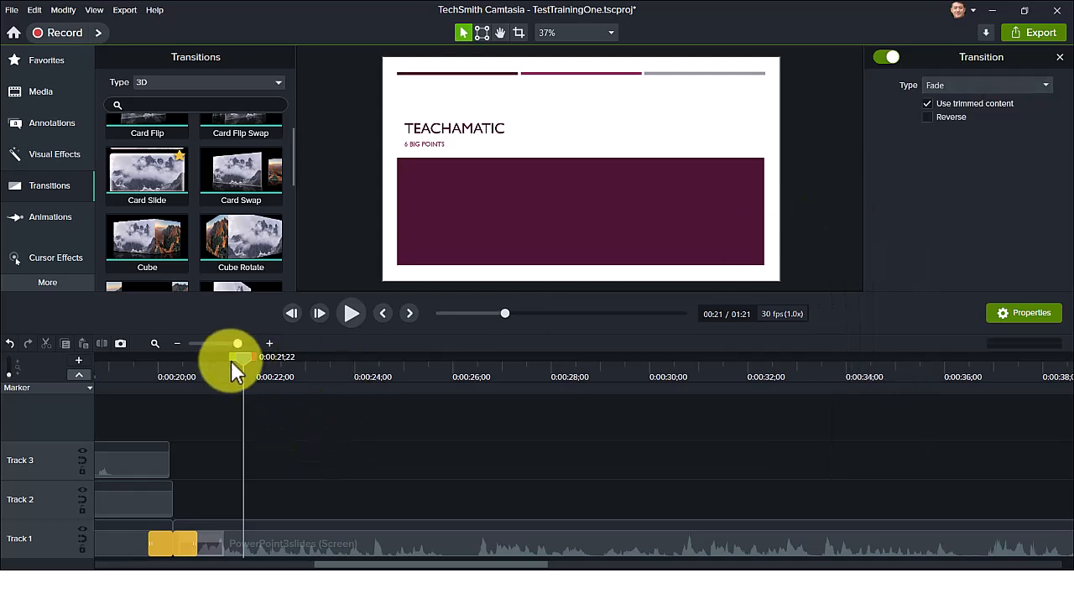
drag(240, 359, 137, 375)
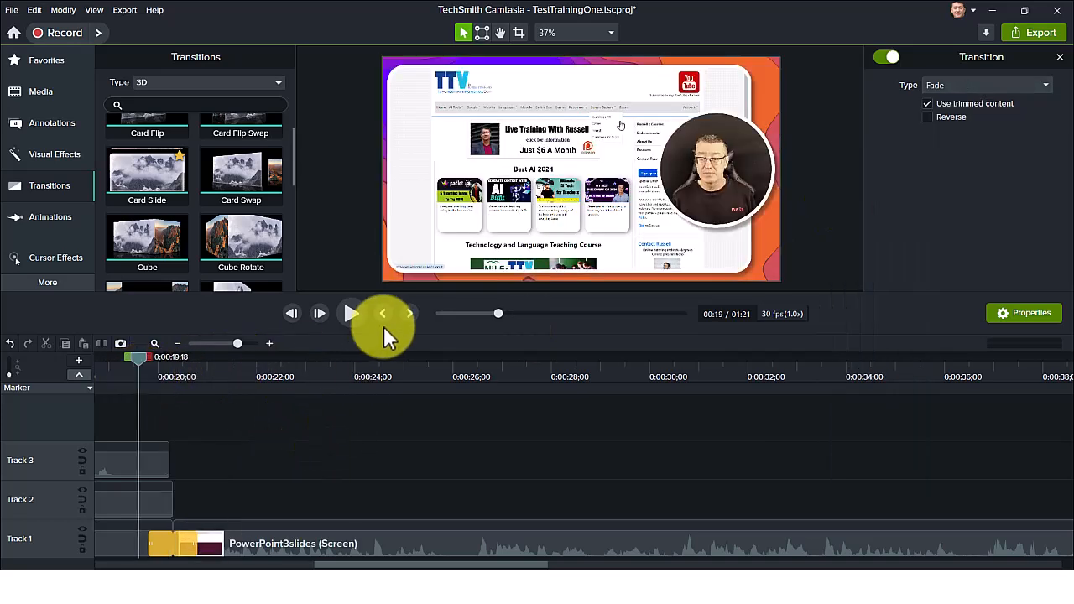
click(351, 313)
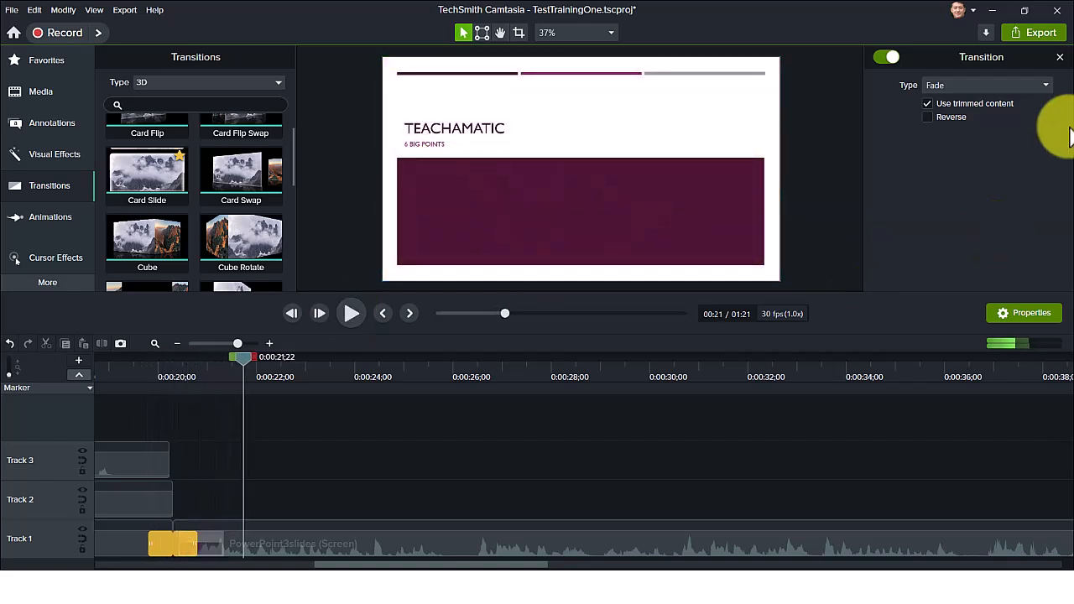
Set the type of the transition between the two Track 1 clips to Fade Through Black
click(1046, 88)
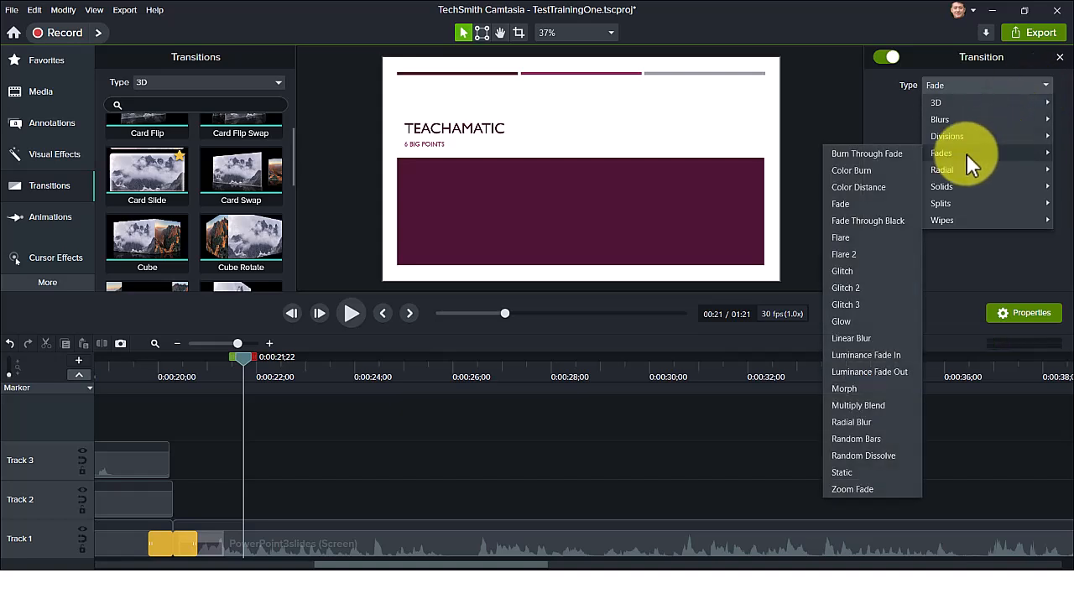
click(845, 321)
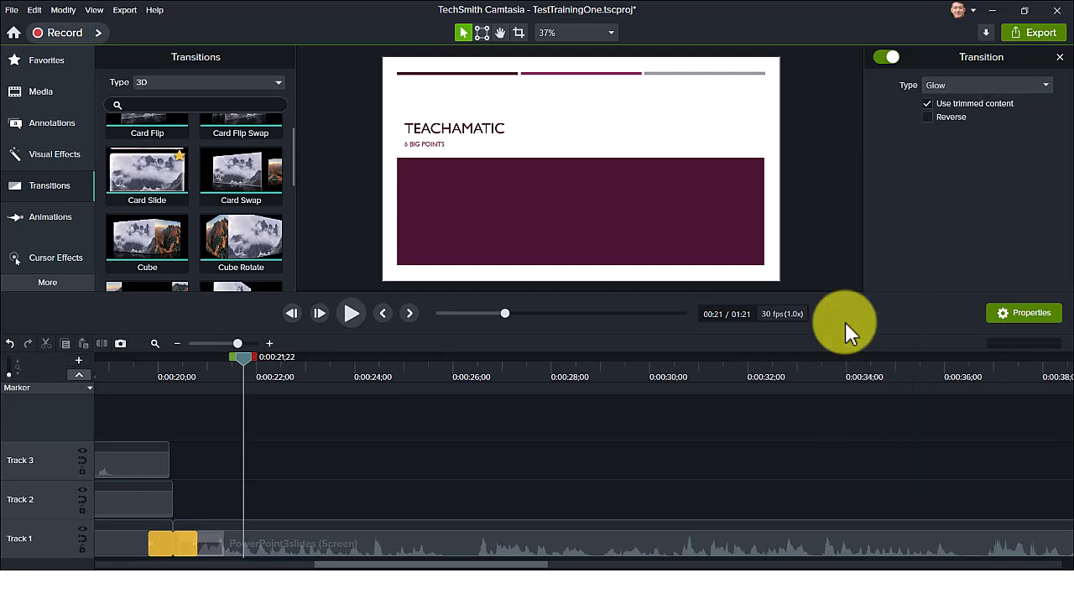
click(1042, 87)
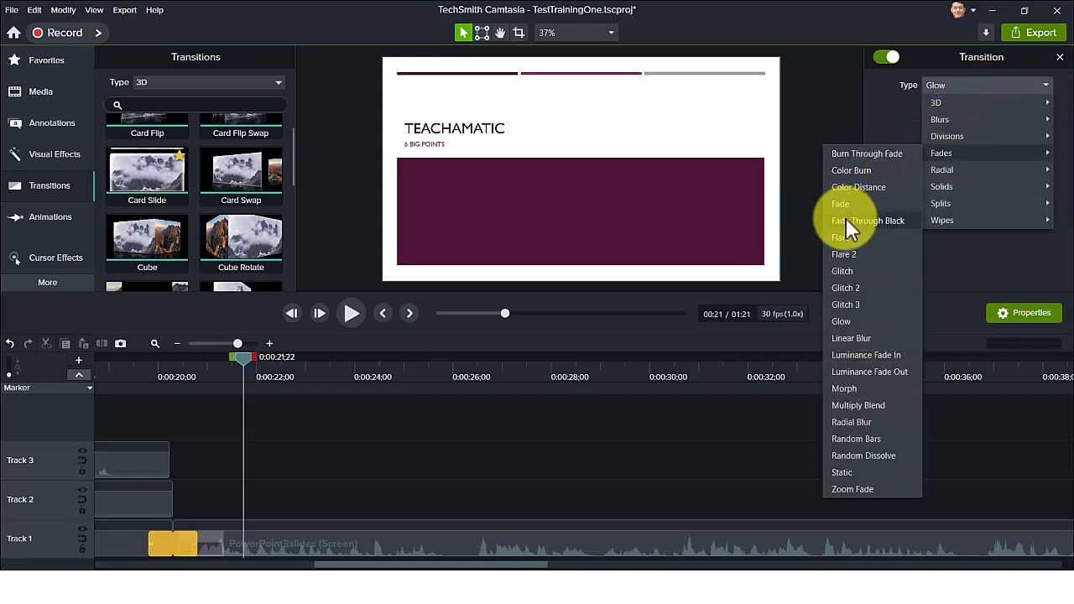
click(867, 220)
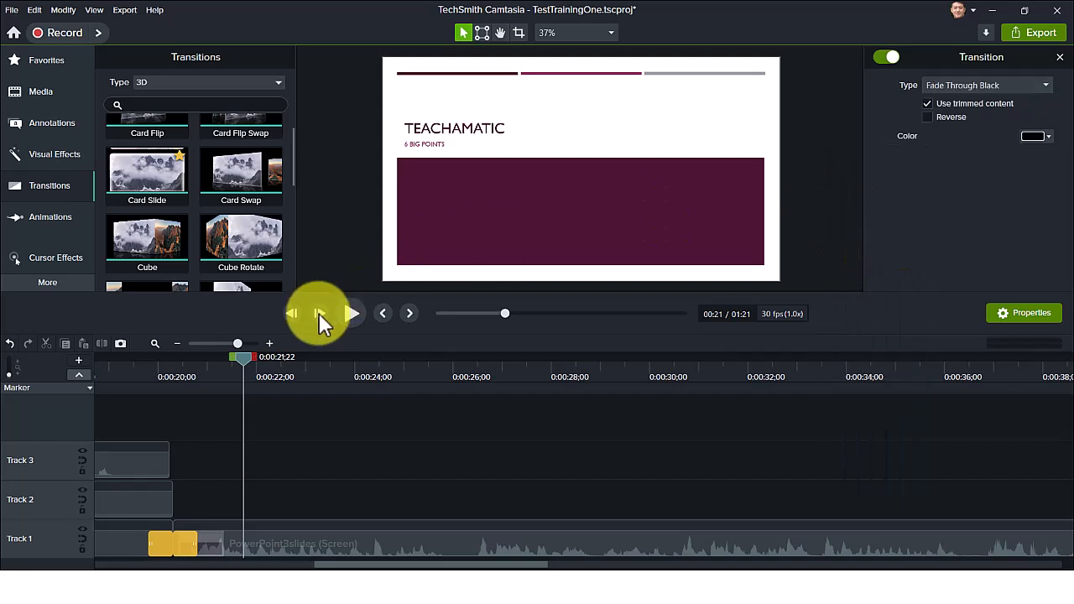
Preview the Fade Through Black transition by playing from just before the PowerPoint3slides clip
drag(240, 359, 133, 376)
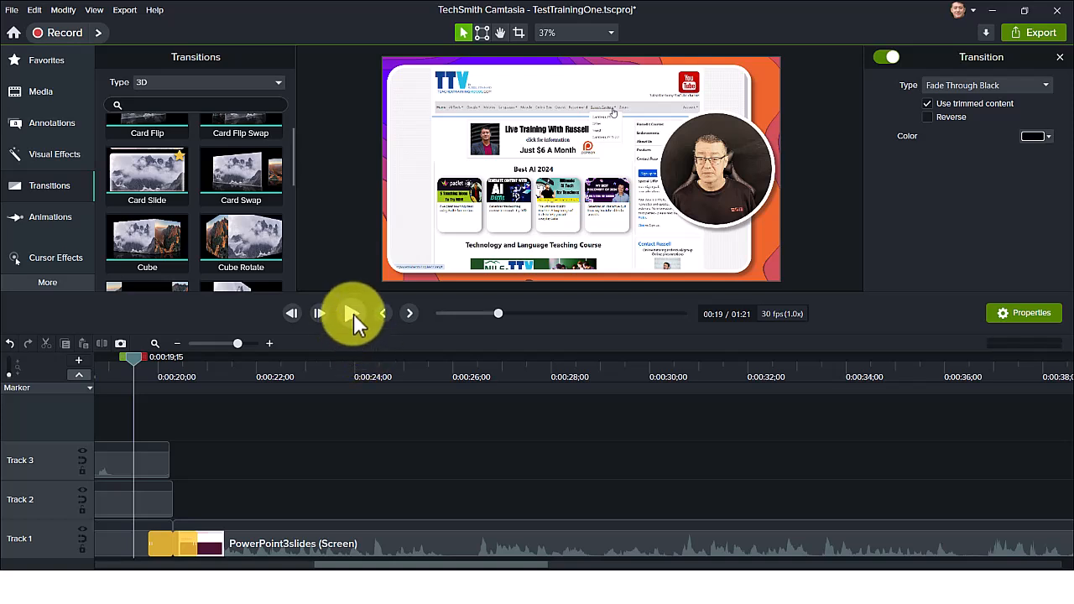
click(354, 313)
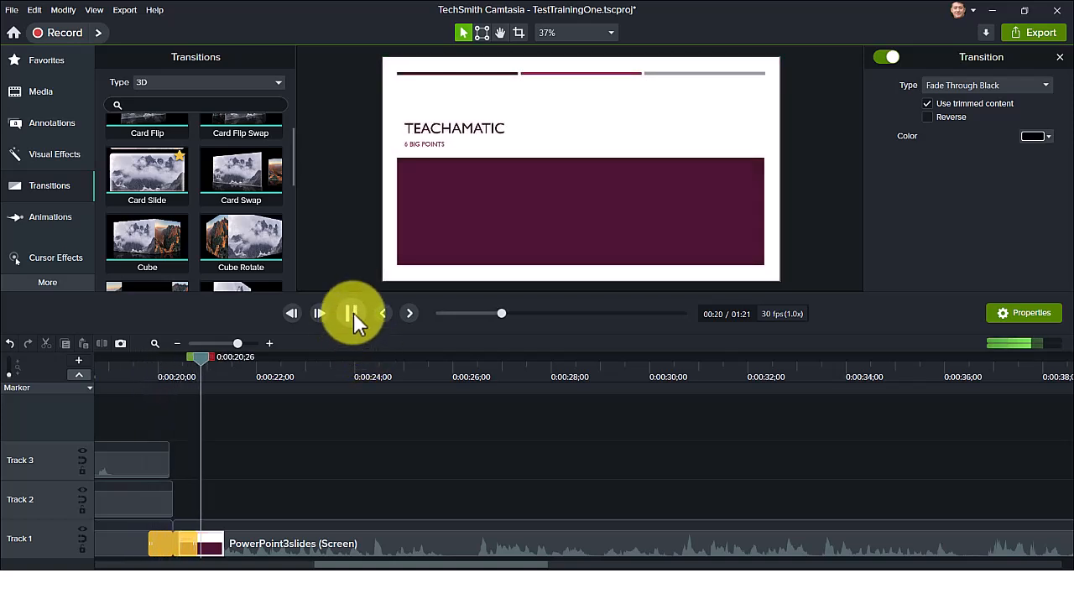
click(353, 313)
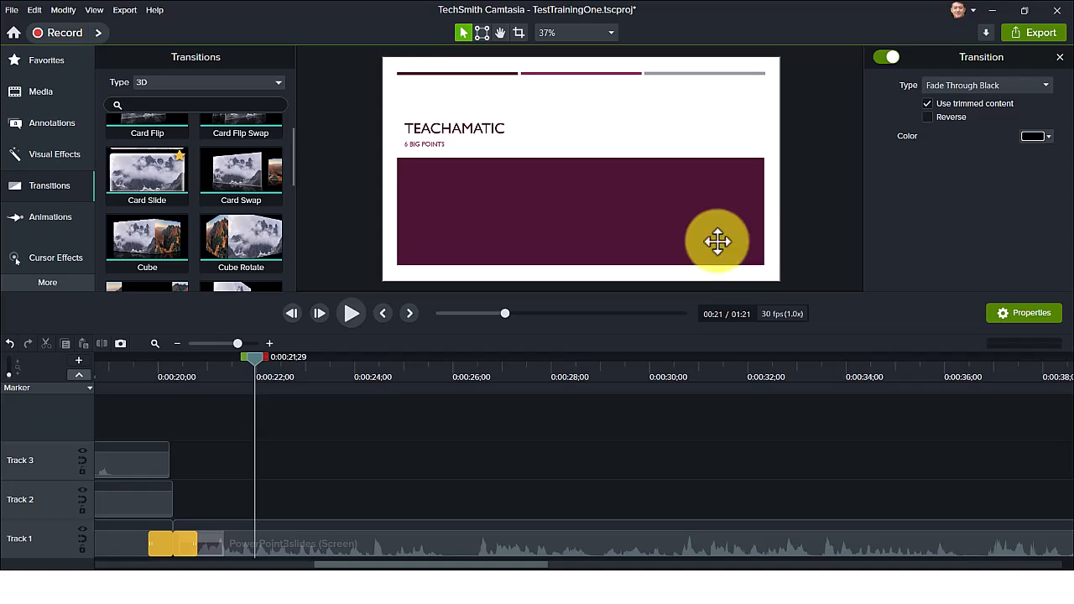
Switch the media library to Camtasia 2024 and expand its Titles folder
click(43, 92)
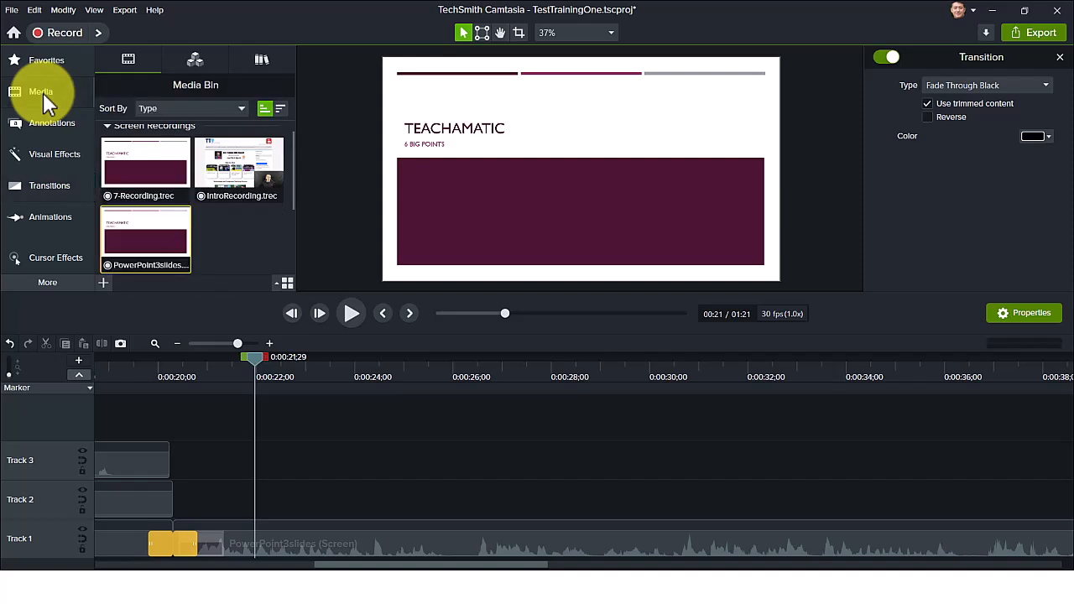
click(265, 65)
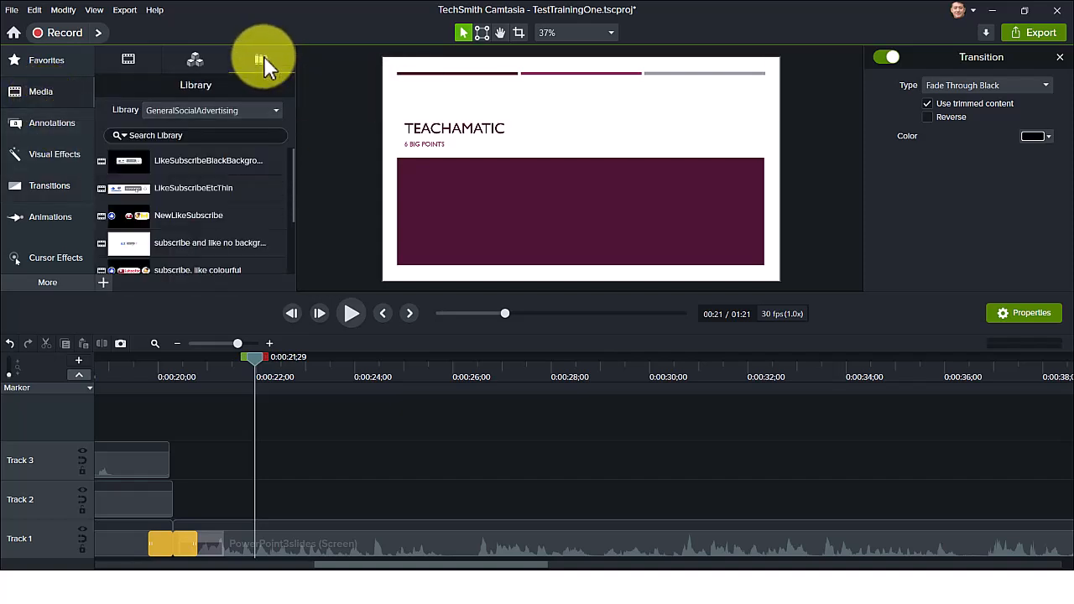
click(276, 111)
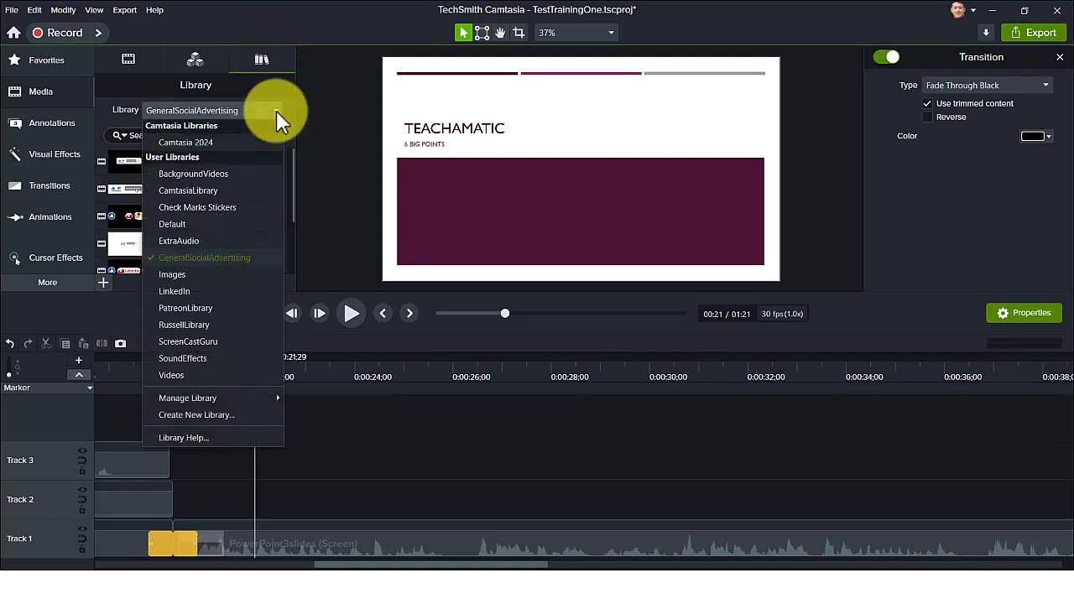
click(178, 145)
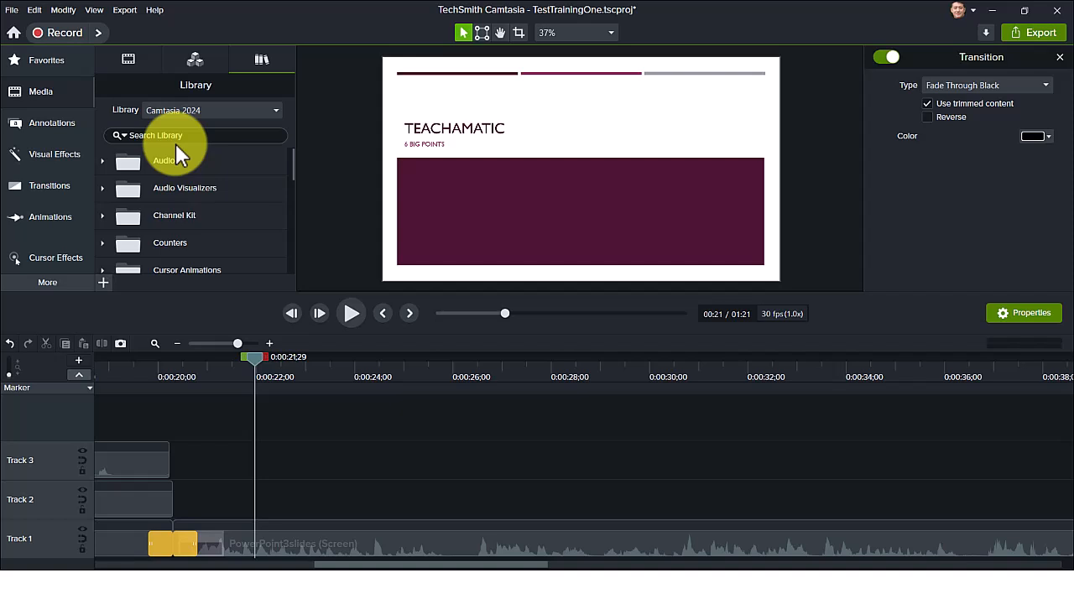
drag(292, 165, 290, 252)
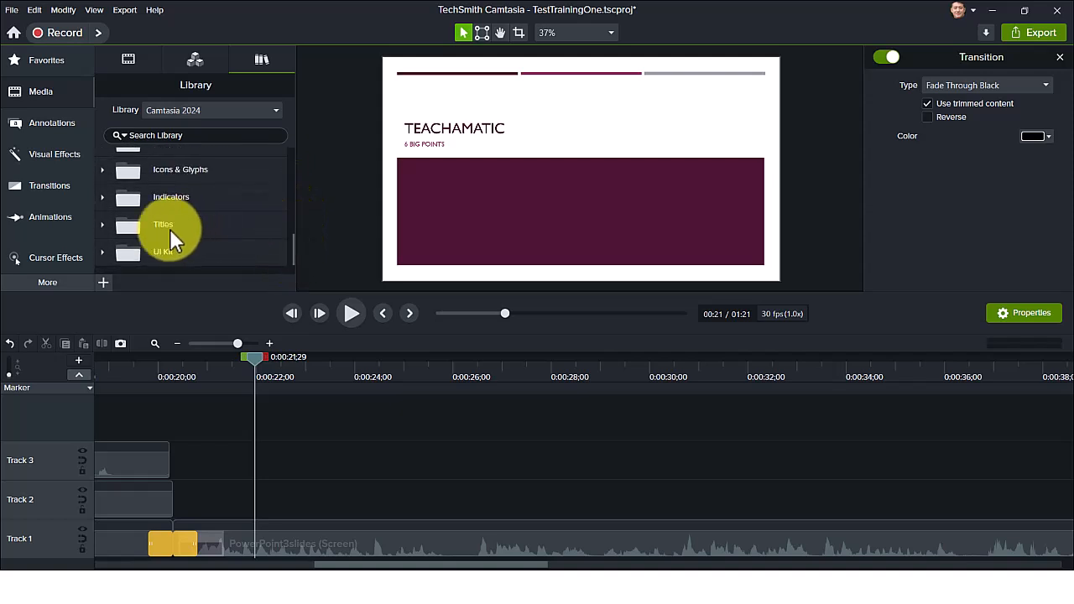
click(102, 224)
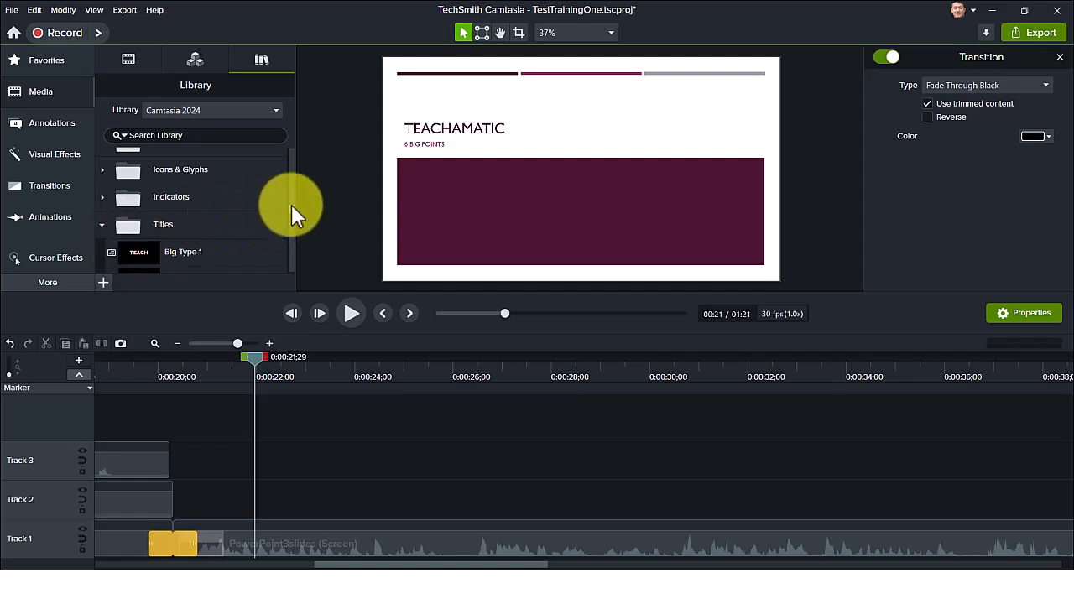
scroll(292, 207, down, 1)
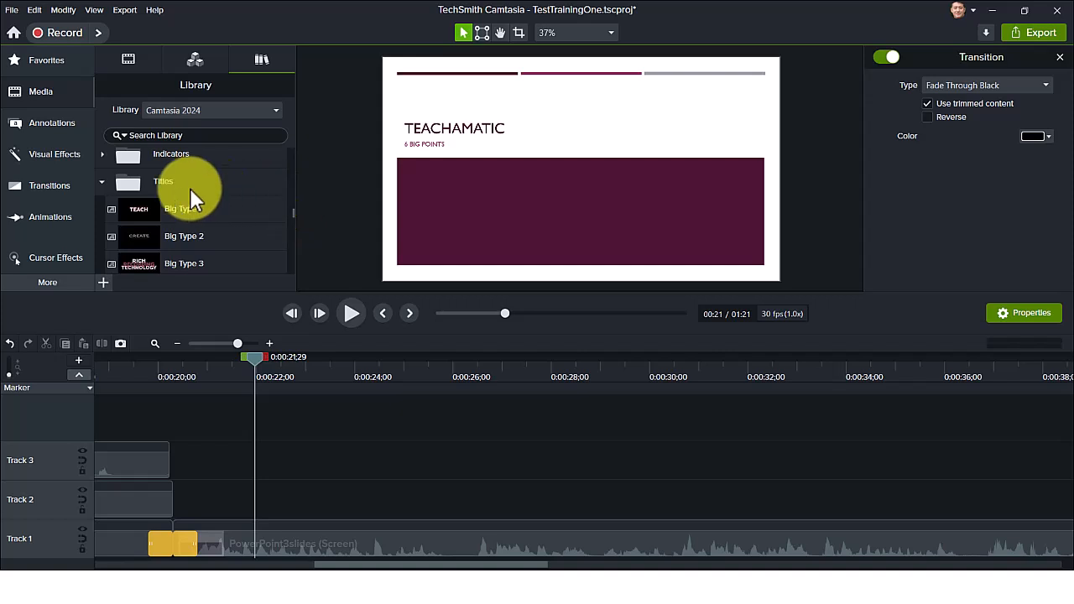
Preview the Big Type 1, Big Type 2 and Big Type 3 titles from the library
double_click(141, 214)
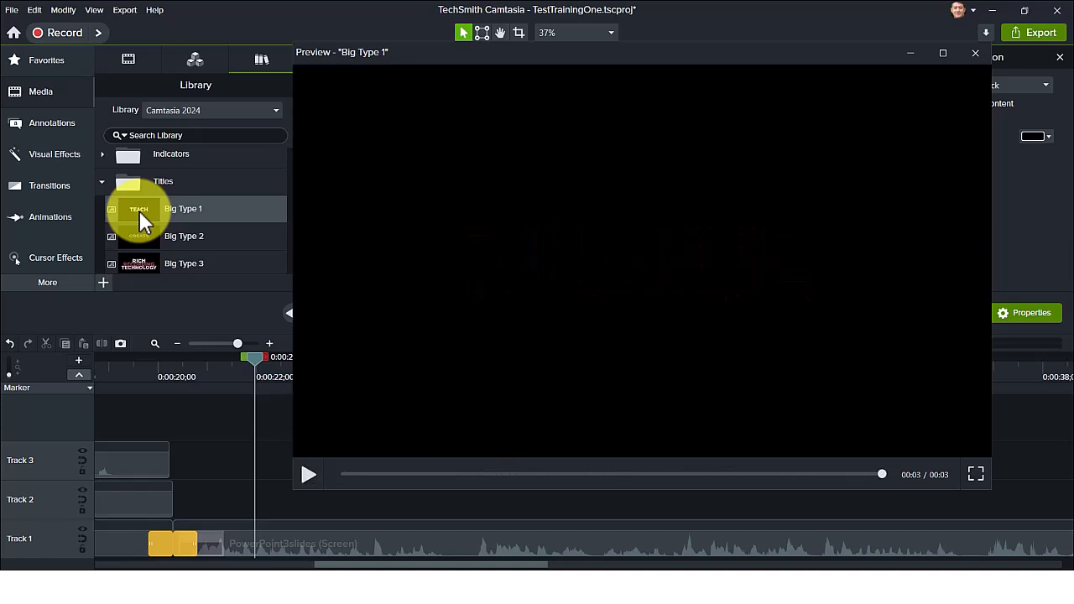
double_click(144, 237)
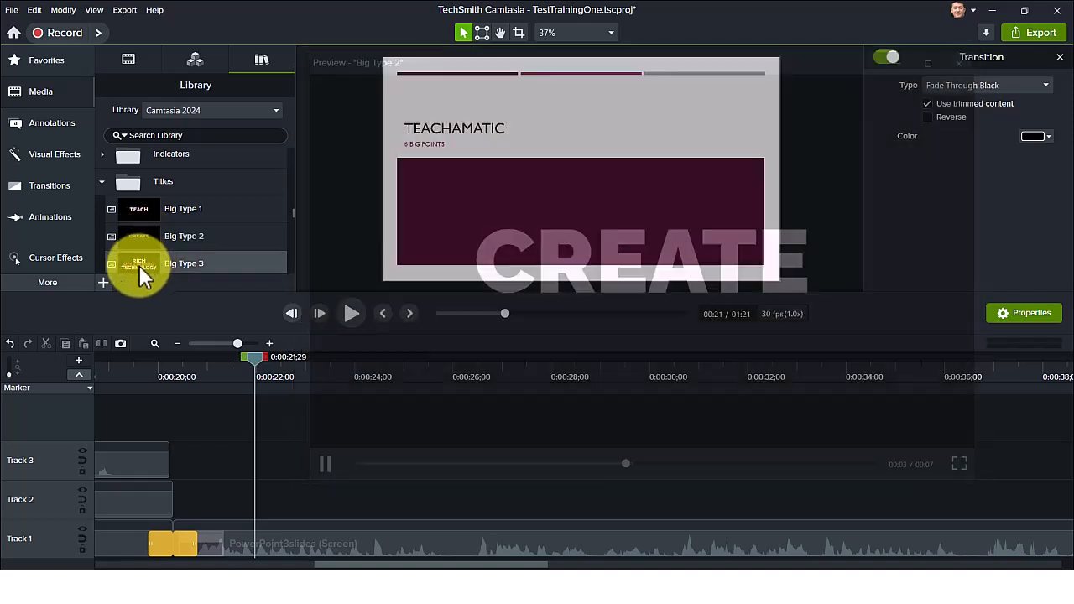
click(140, 266)
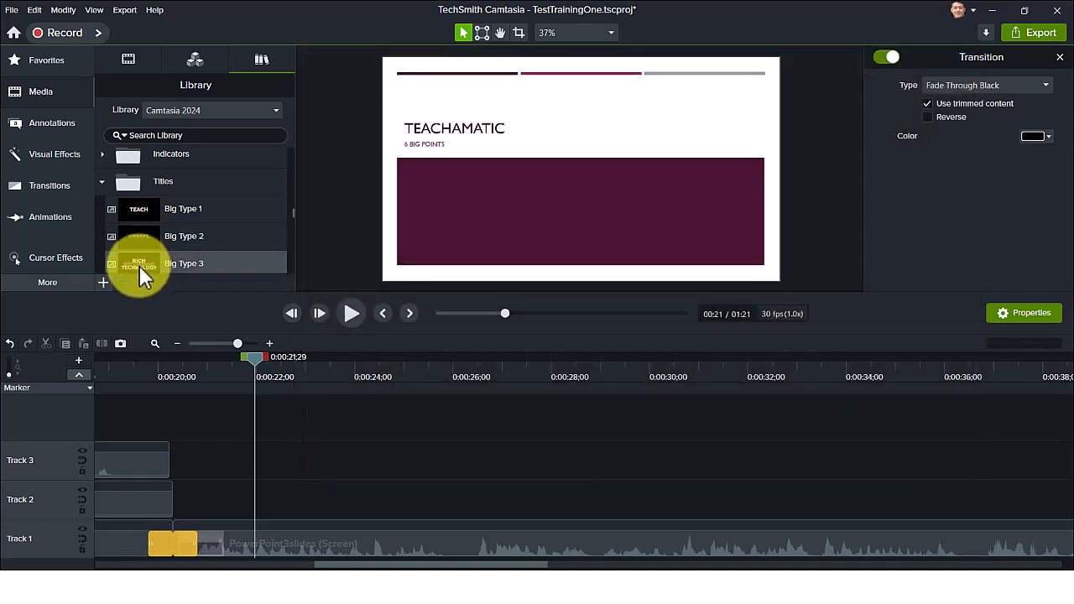
double_click(140, 265)
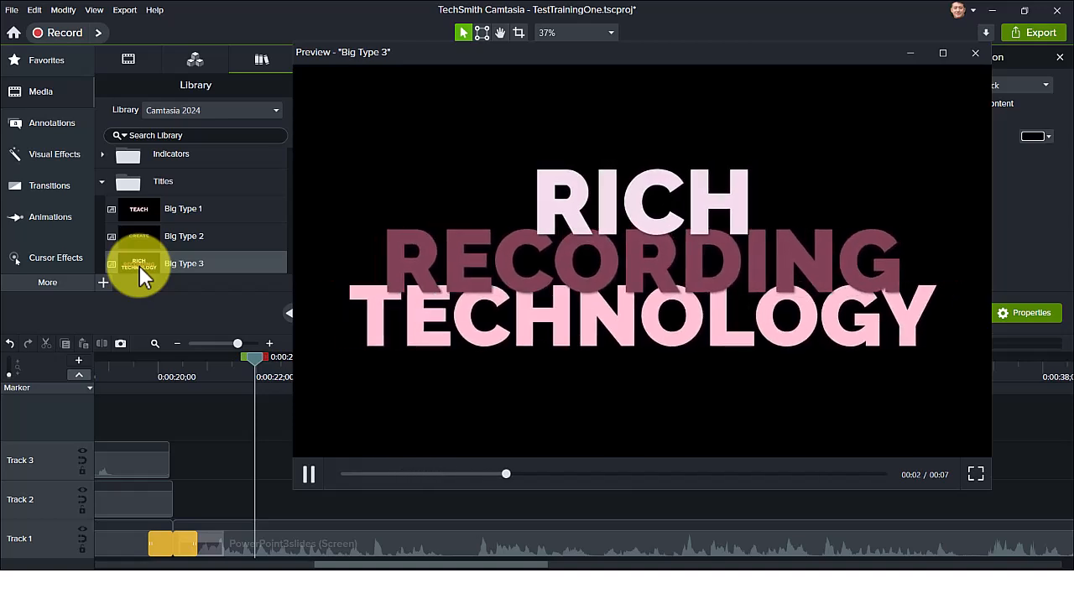
click(975, 54)
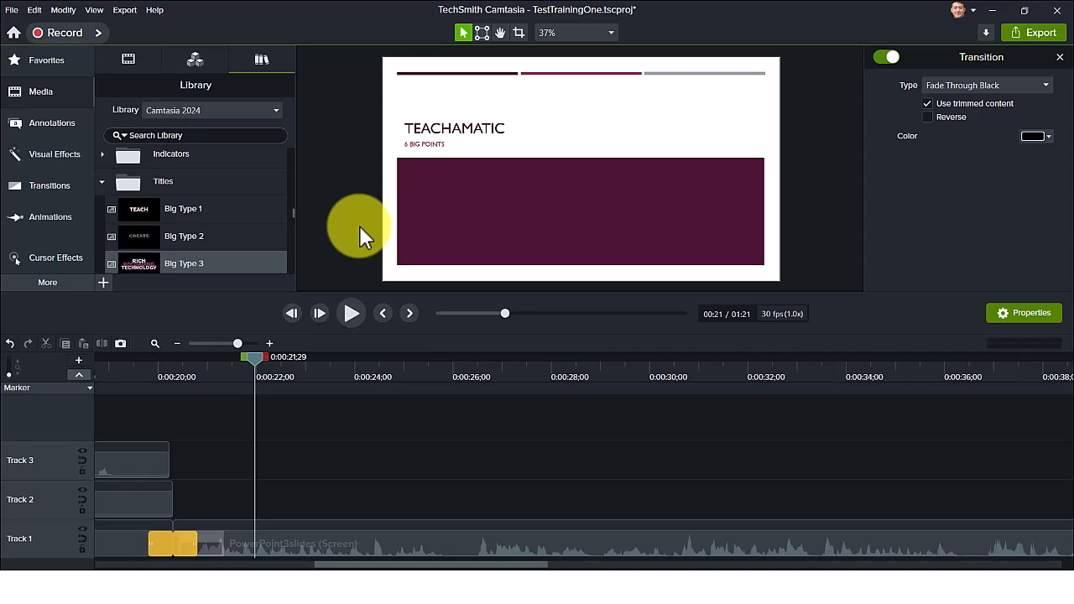
Add the Big Type 1 title to Track 1 directly after the end of the PowerPoint3slides clip
drag(237, 344, 213, 343)
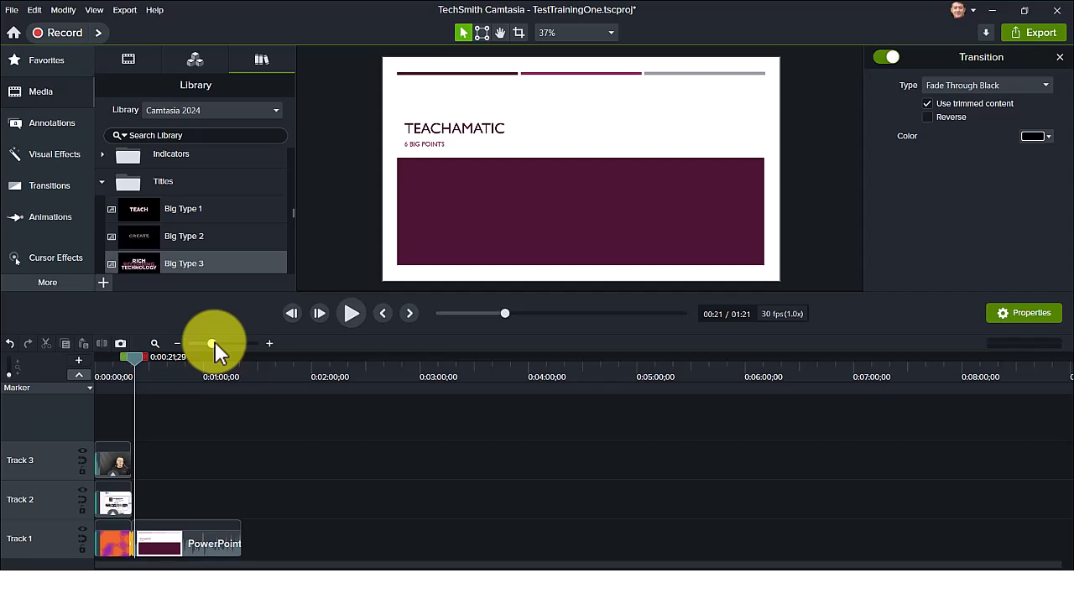
click(141, 208)
drag(141, 208, 238, 541)
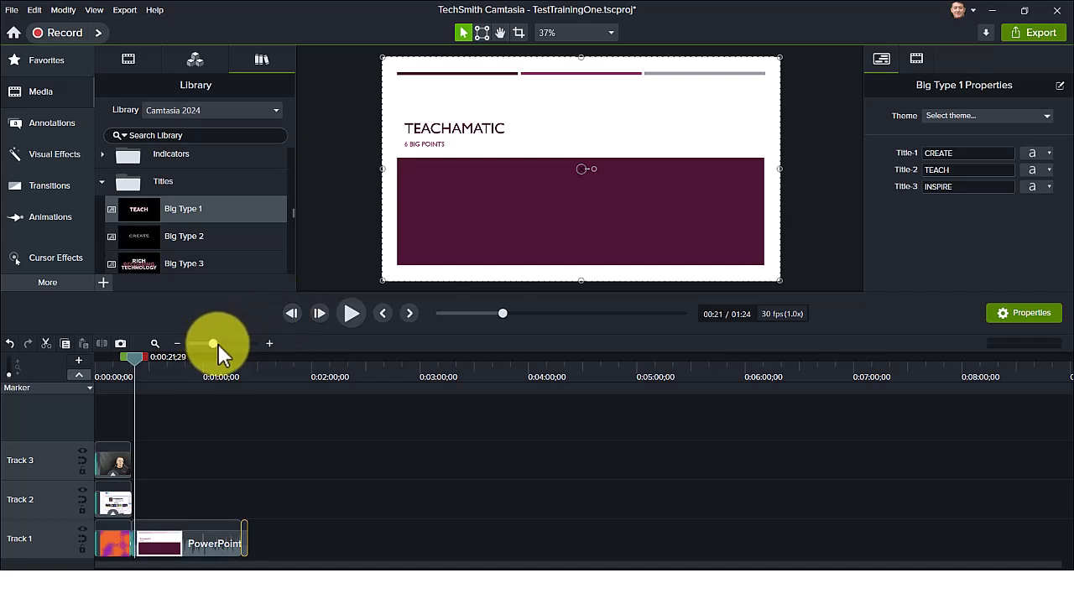
Play back the Big Type 1 title from just before the end of the PowerPoint3slides clip
drag(217, 345, 919, 411)
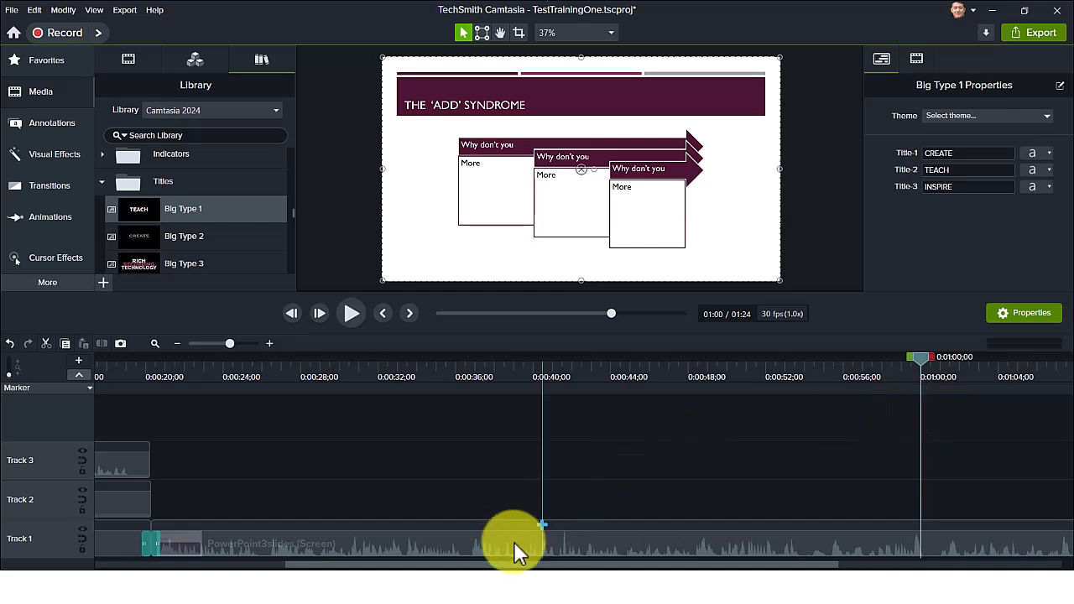
drag(504, 567, 815, 574)
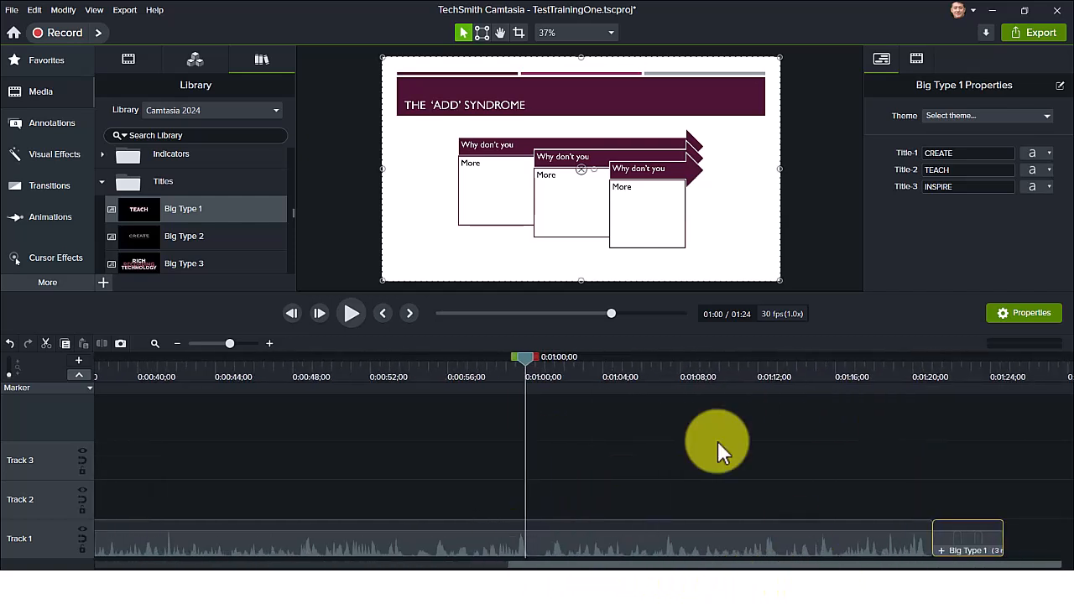
drag(528, 358, 930, 430)
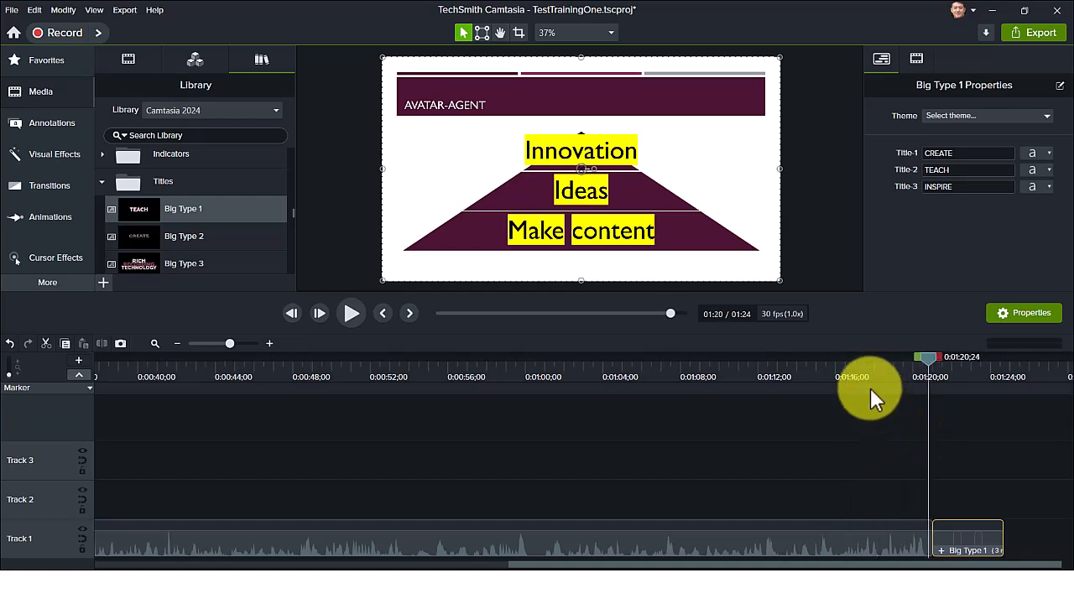
click(349, 311)
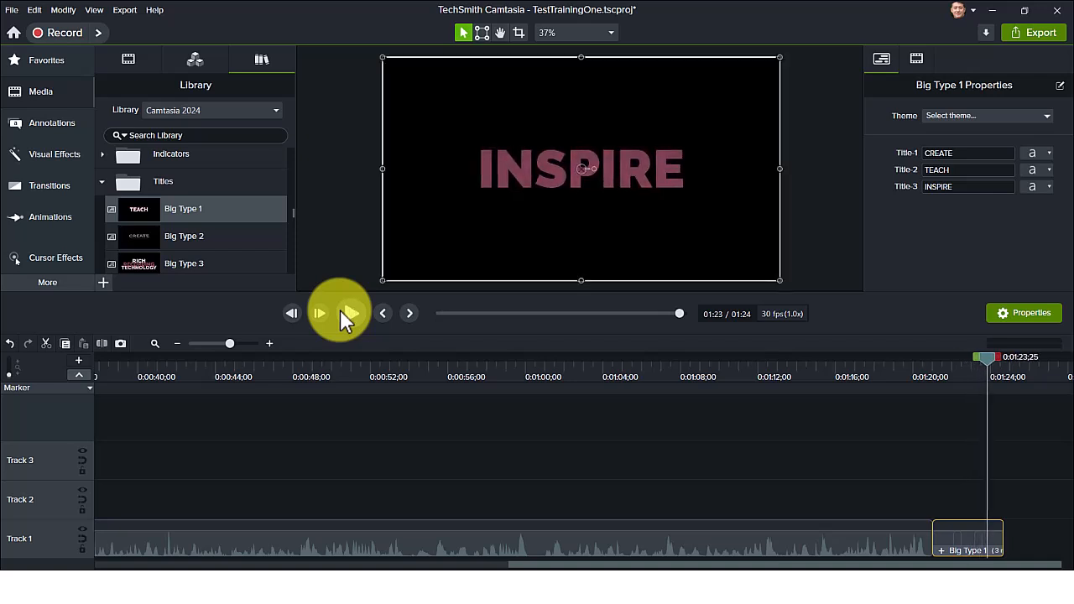
Set Title-1 of the Big Type 1 clip to "The" and Title-2 to "End"
click(962, 157)
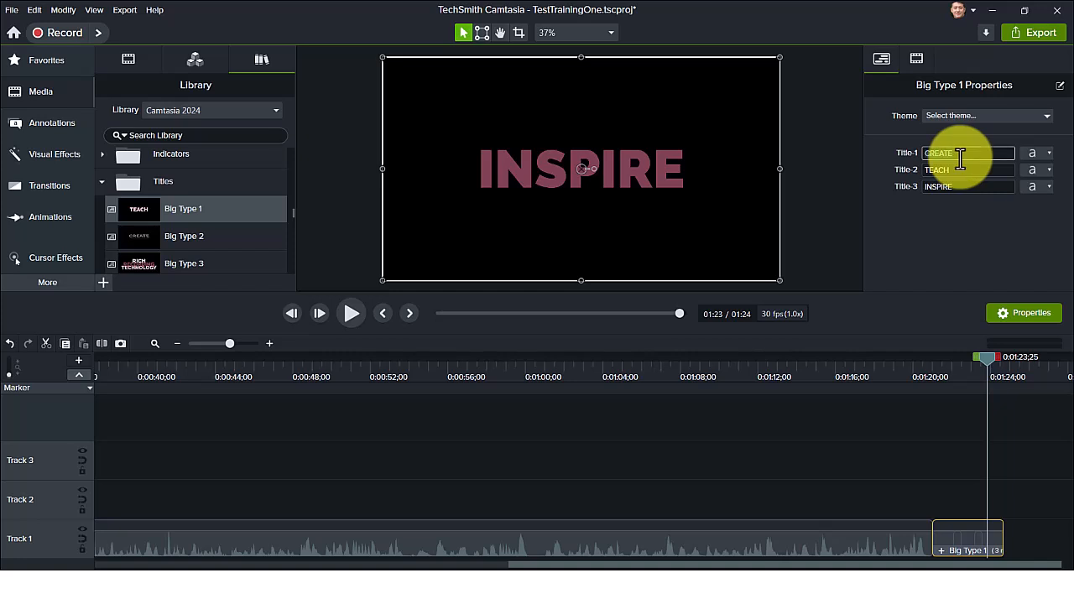
text(The)
click(957, 172)
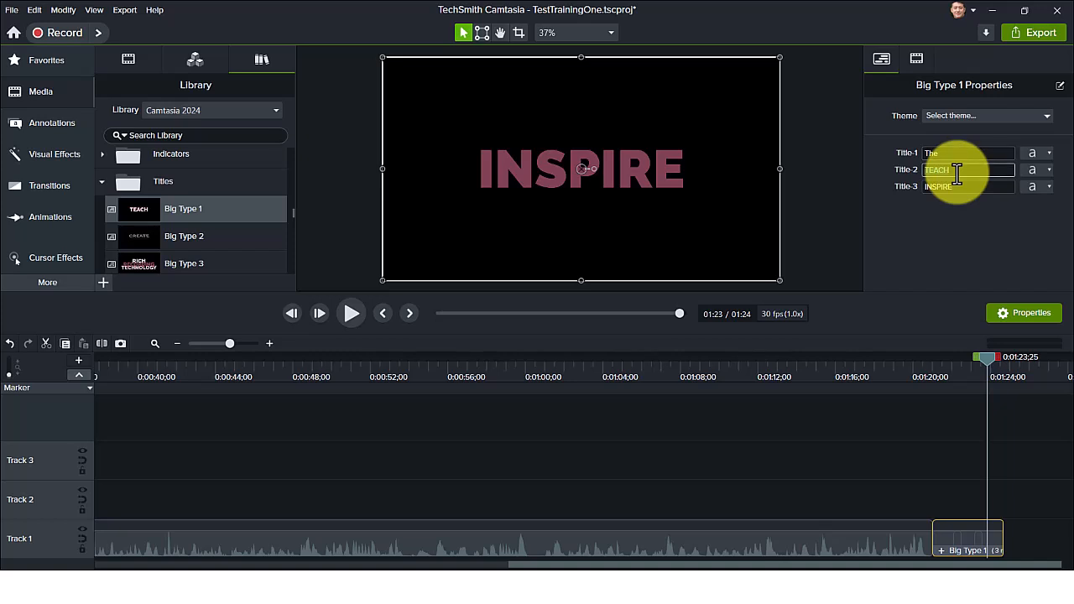
text(End)
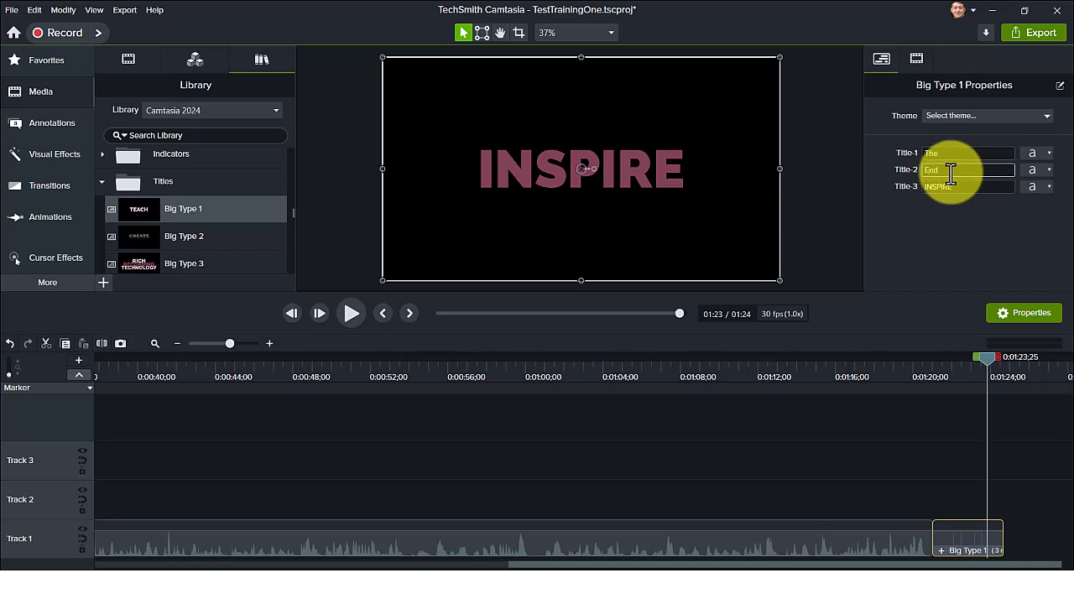
Set Title-3 of the Big Type 1 closing title to "Thank You"
click(957, 186)
text(Thank)
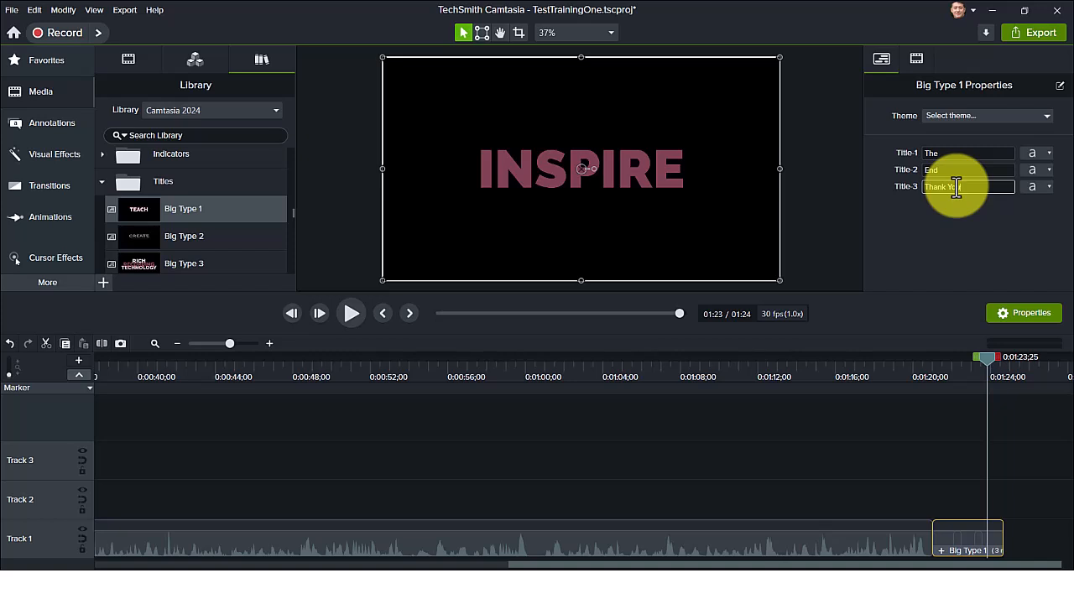
text(You)
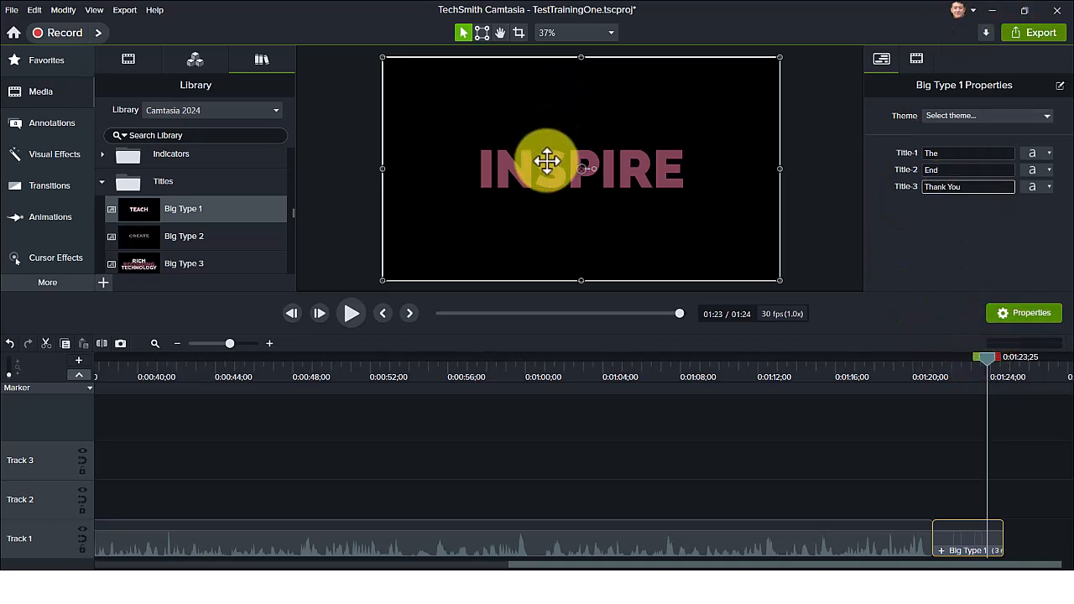
Change the font colour of Title-1 in the Big Type 1 closing title to pink #EC0EAB
click(1045, 155)
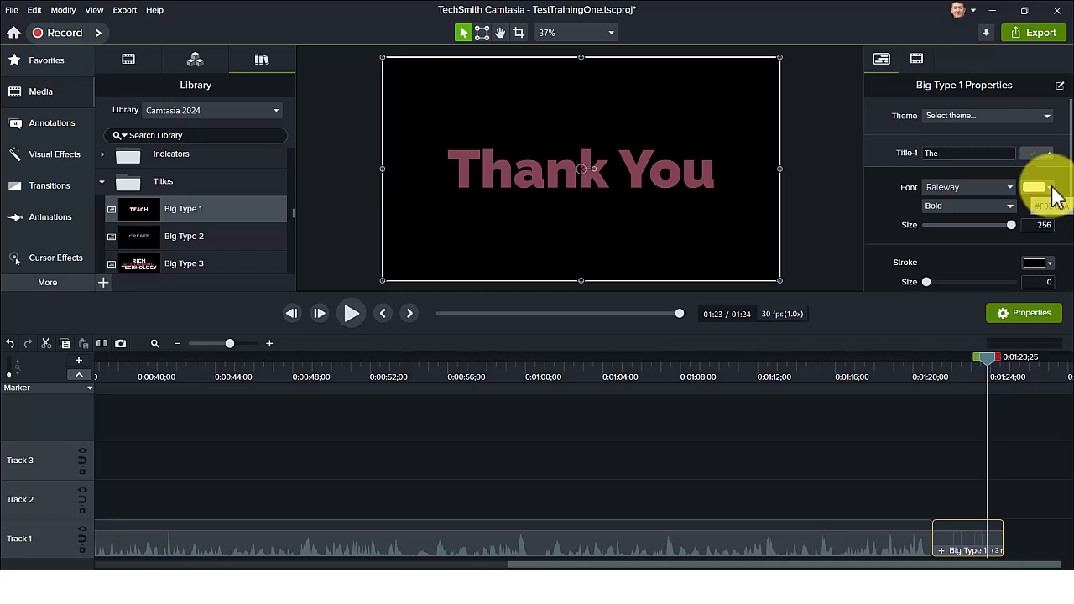
click(1049, 187)
click(1019, 253)
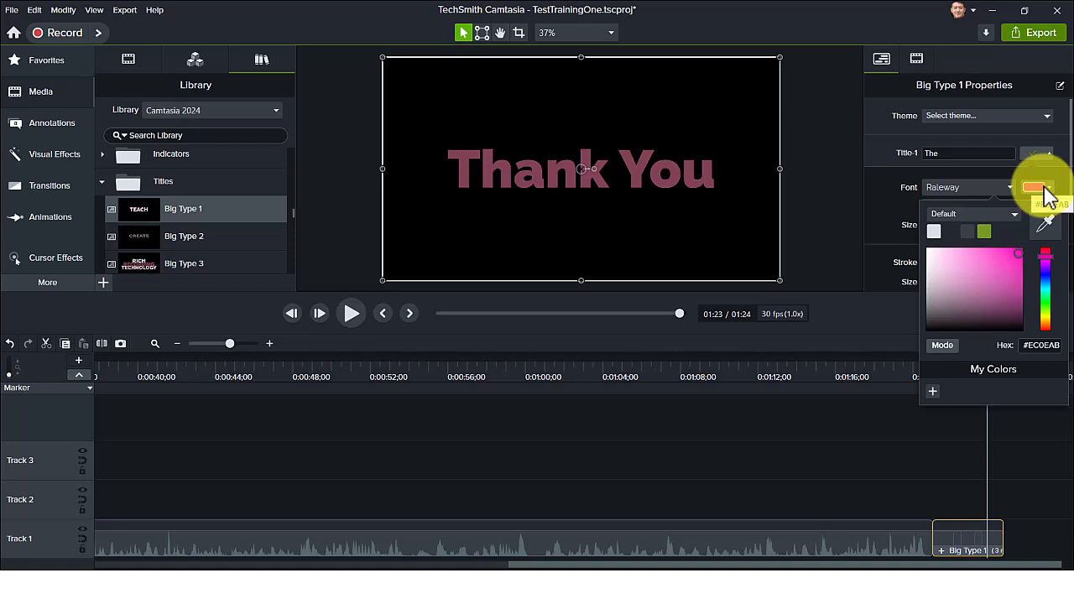
click(843, 233)
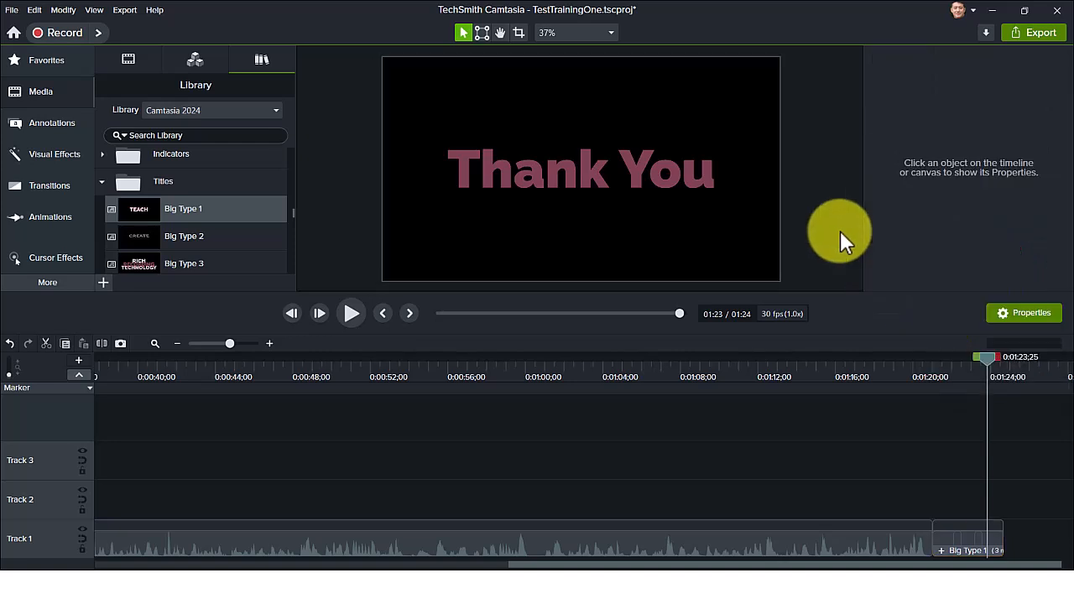
Play back the closing title from 0:01:20;15, just before the end of the PowerPoint3slides clip
click(1026, 314)
drag(990, 359, 923, 371)
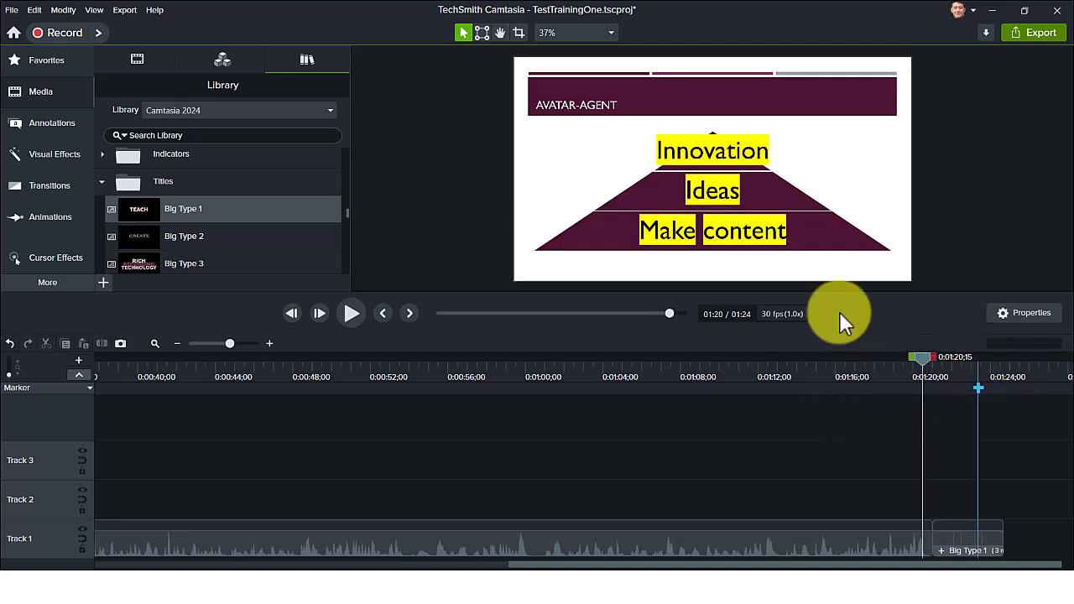
click(347, 313)
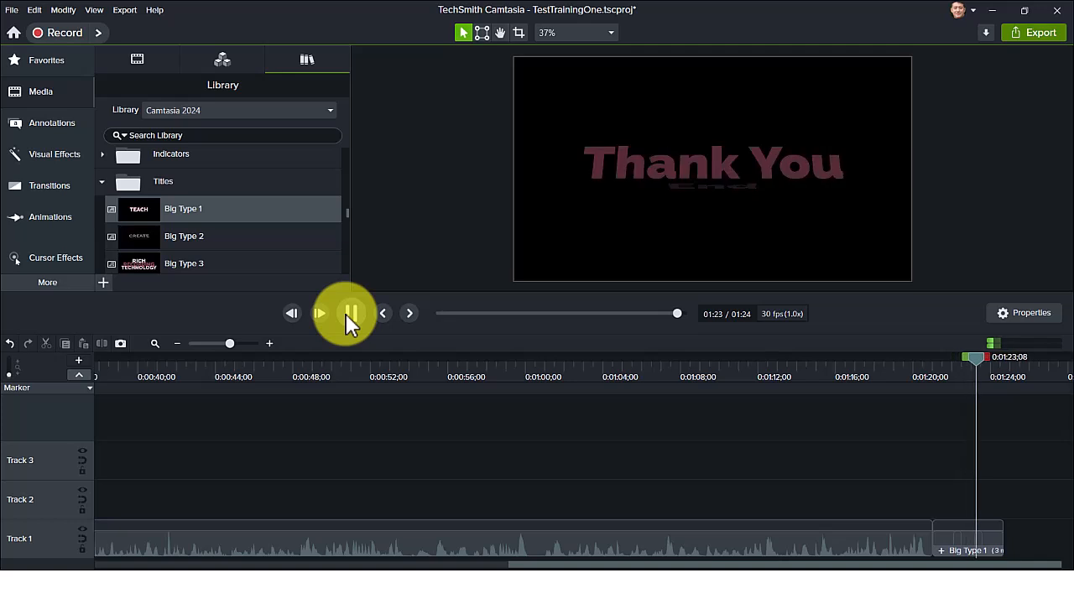
Change the font colour of Title-3, "Thank You", in the Big Type 1 closing title to bright green #81E614
click(1007, 318)
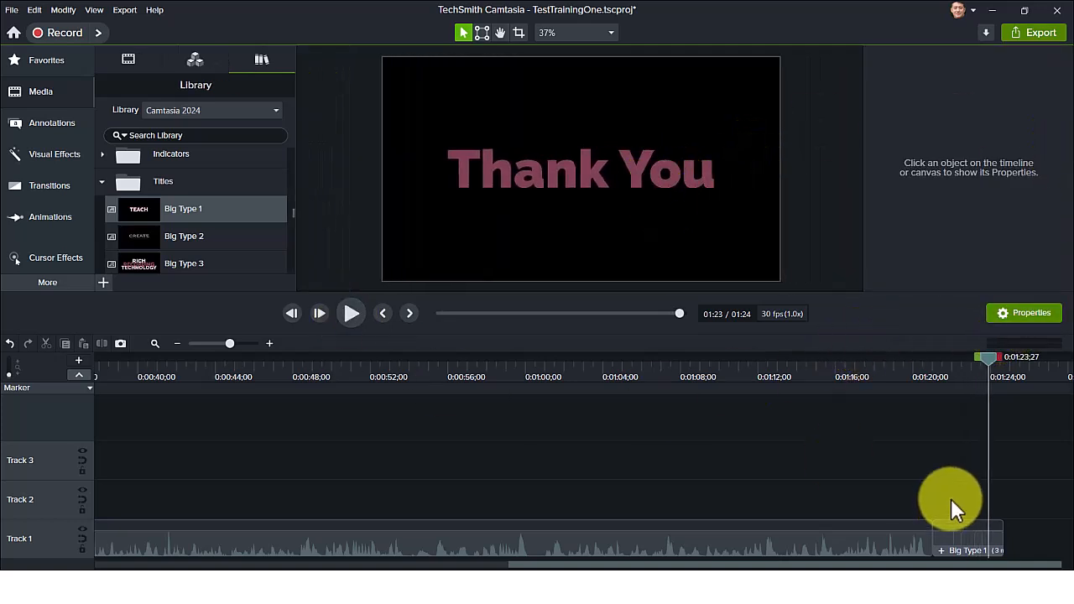
click(965, 542)
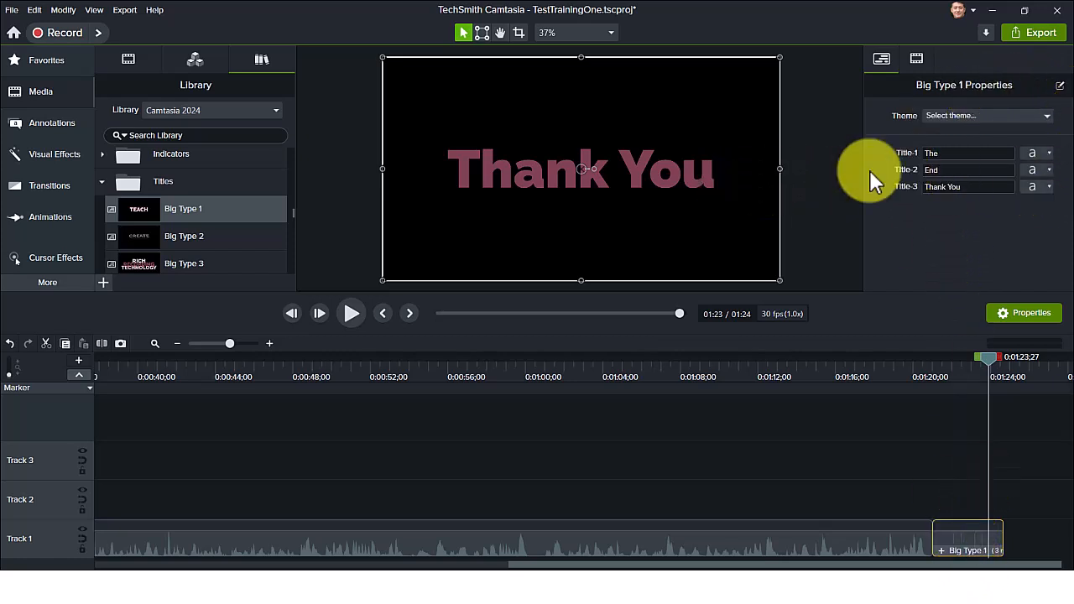
click(1048, 188)
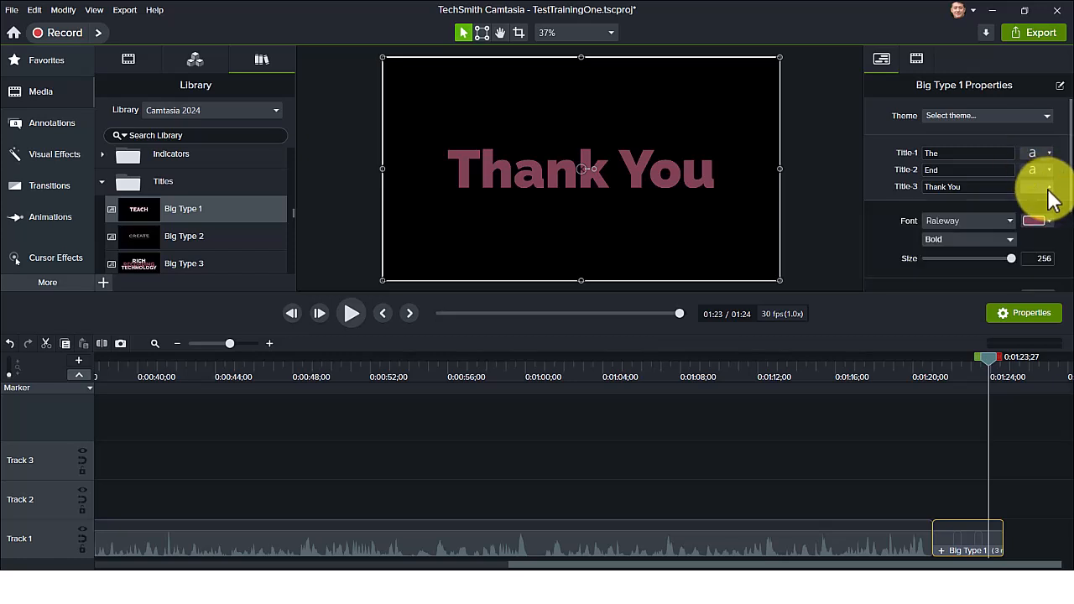
click(1051, 222)
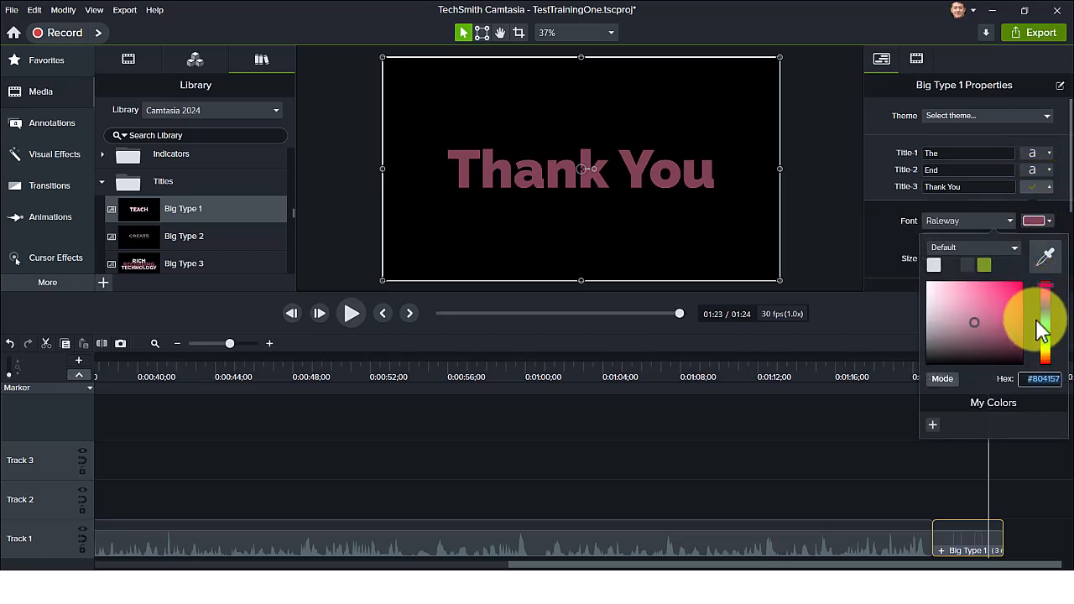
click(1046, 349)
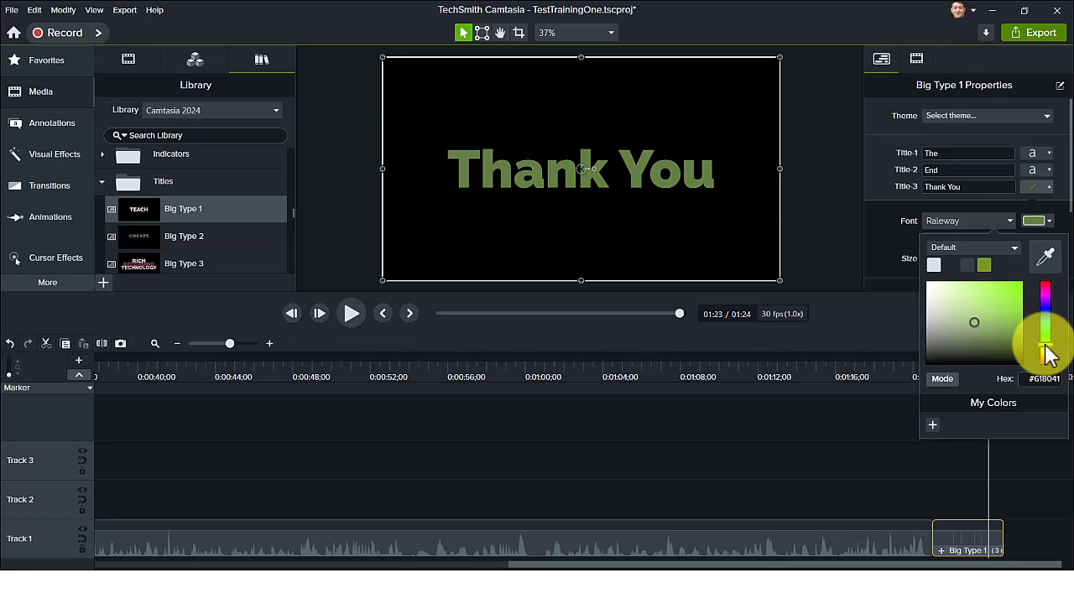
click(1016, 290)
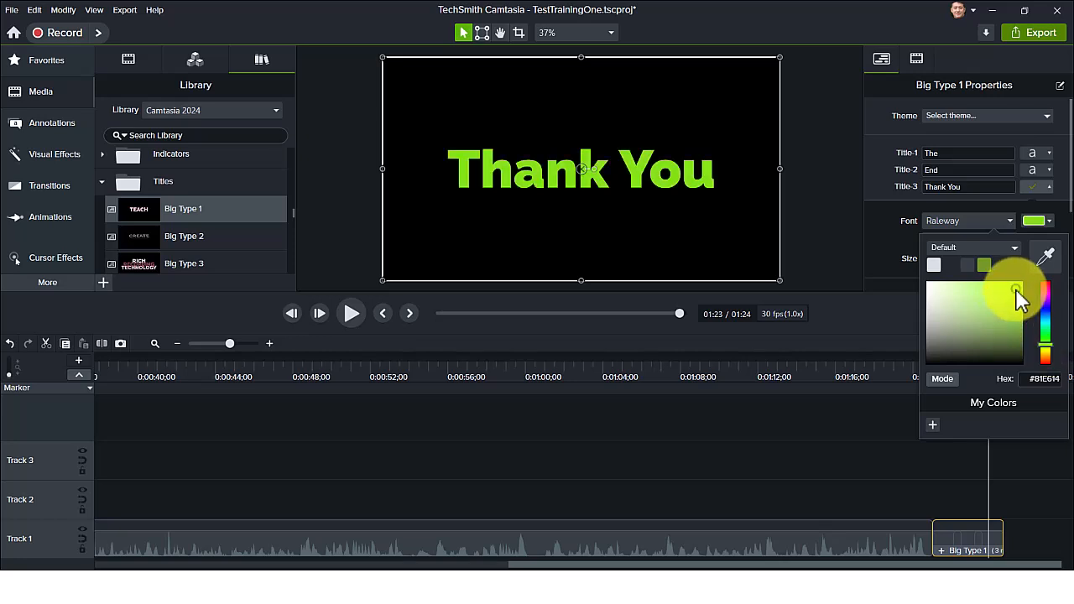
click(823, 256)
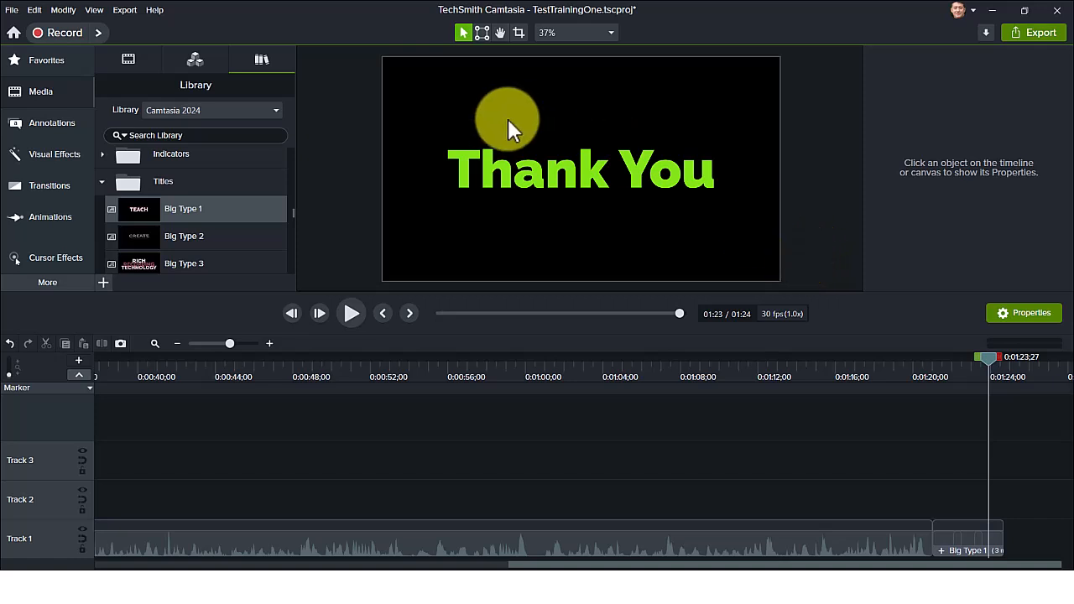
Shift all clips on the three tracks later together to free space at the timeline's start, and return the playhead to 0:00:00;00
drag(231, 345, 212, 351)
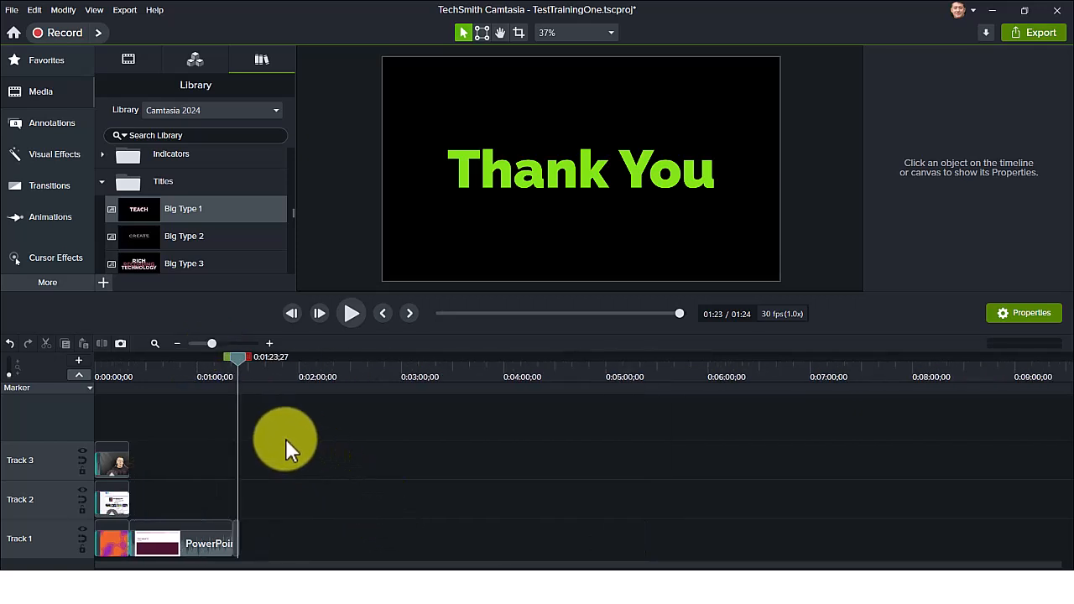
drag(286, 438, 95, 547)
drag(96, 550, 145, 546)
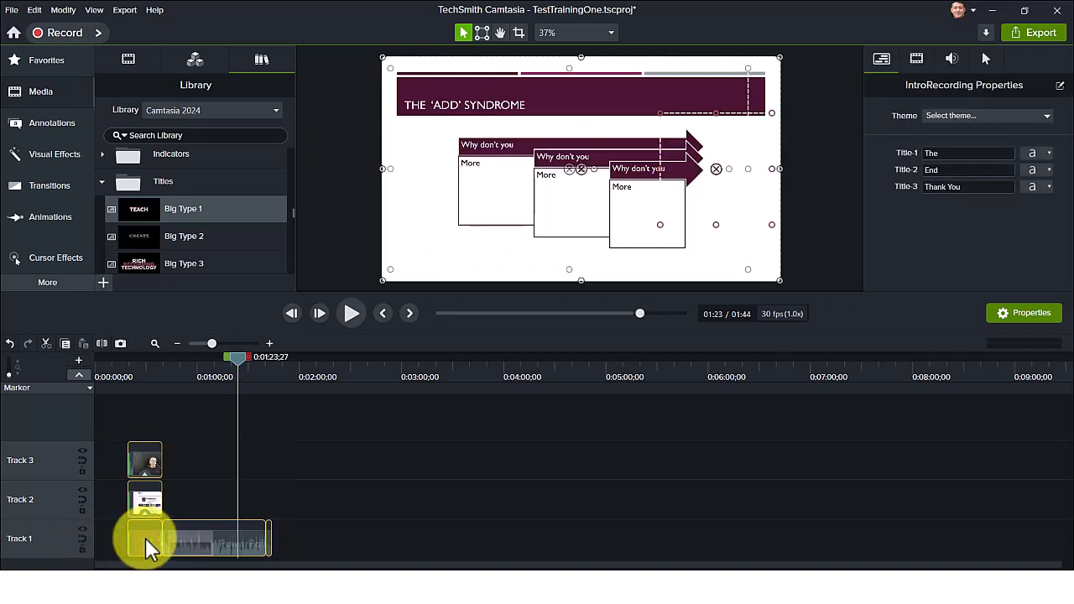
click(235, 358)
key(ctrl+Home)
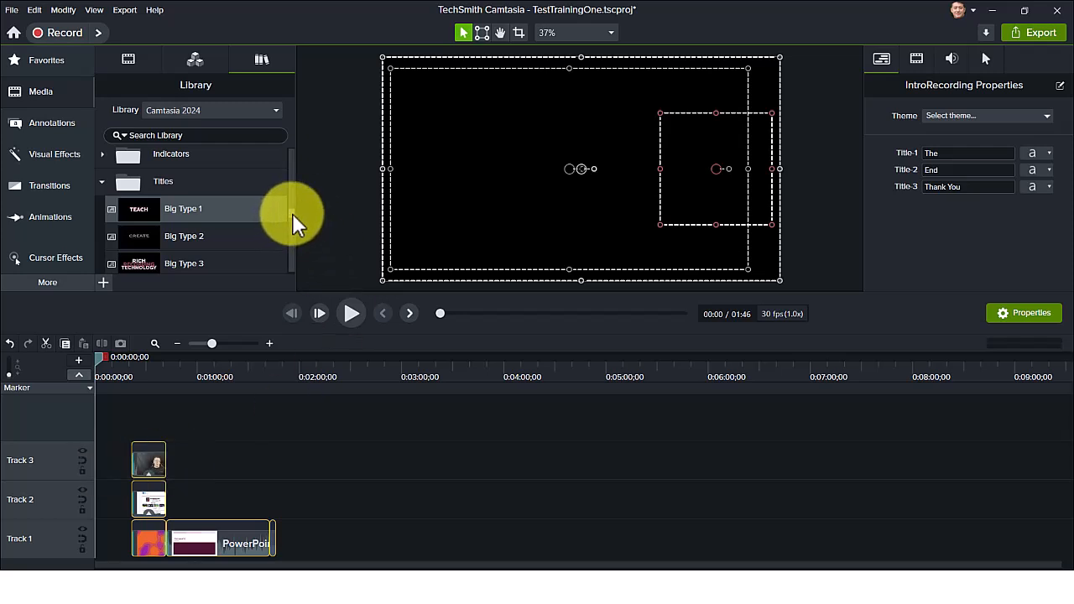
Add the Big Type 3 title at the start of Track 1 and move all the other clips up directly behind it
drag(129, 258, 77, 547)
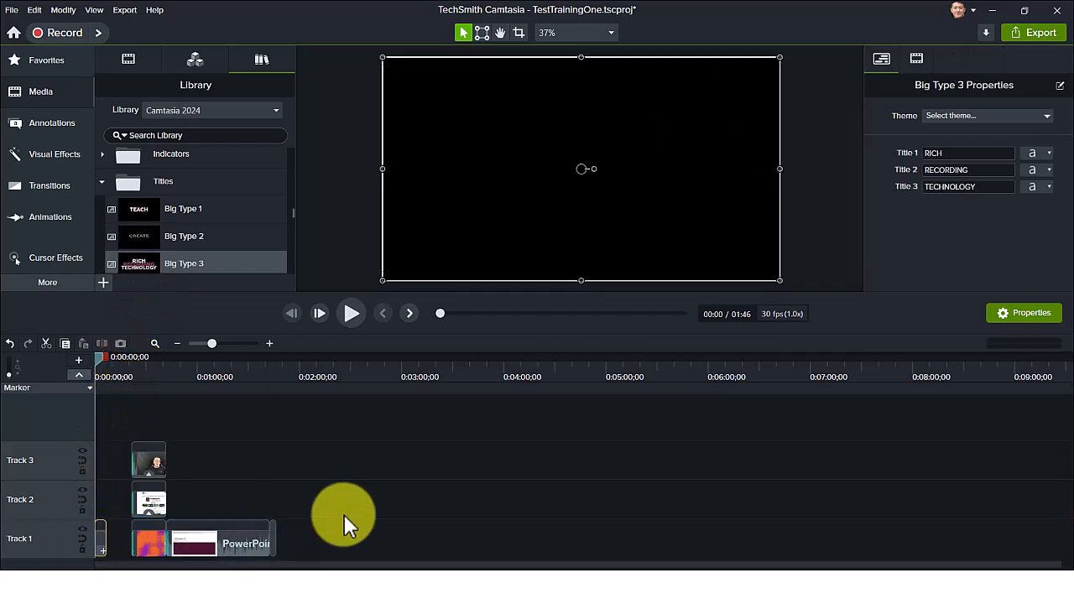
drag(304, 432, 92, 539)
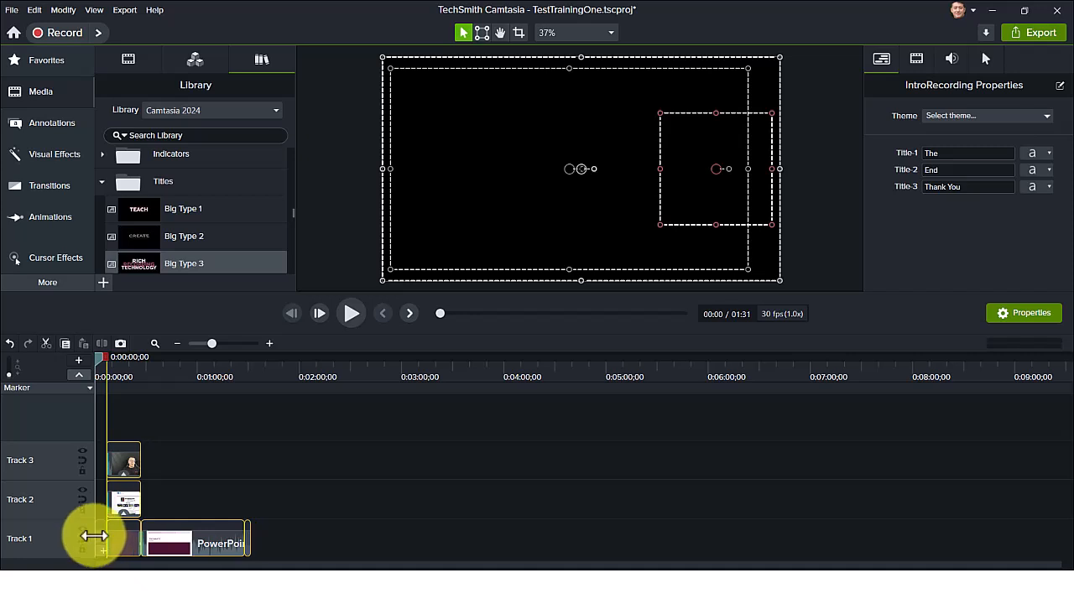
click(378, 464)
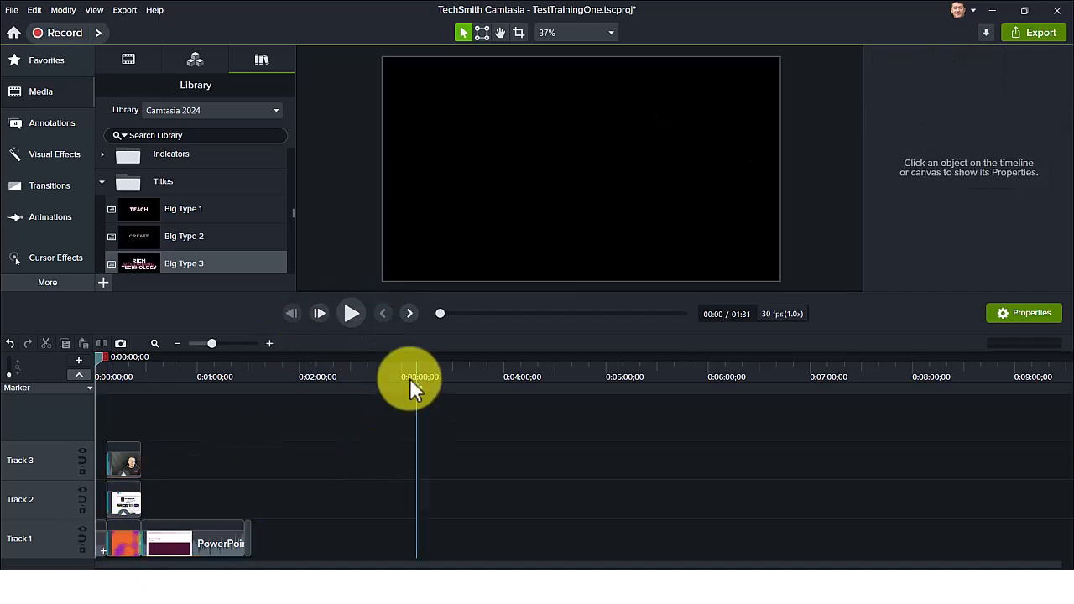
click(354, 314)
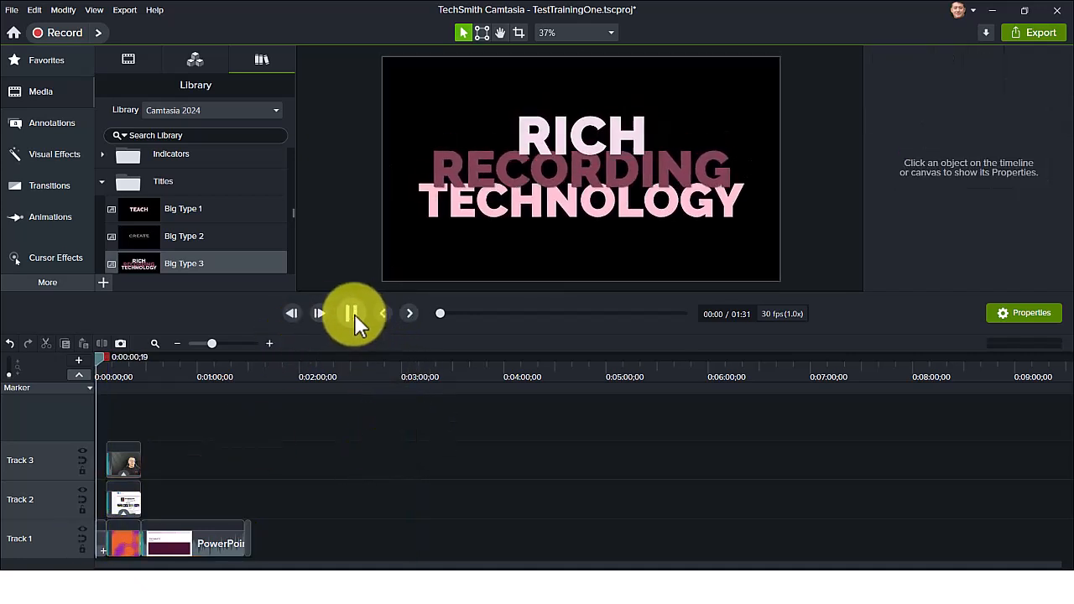
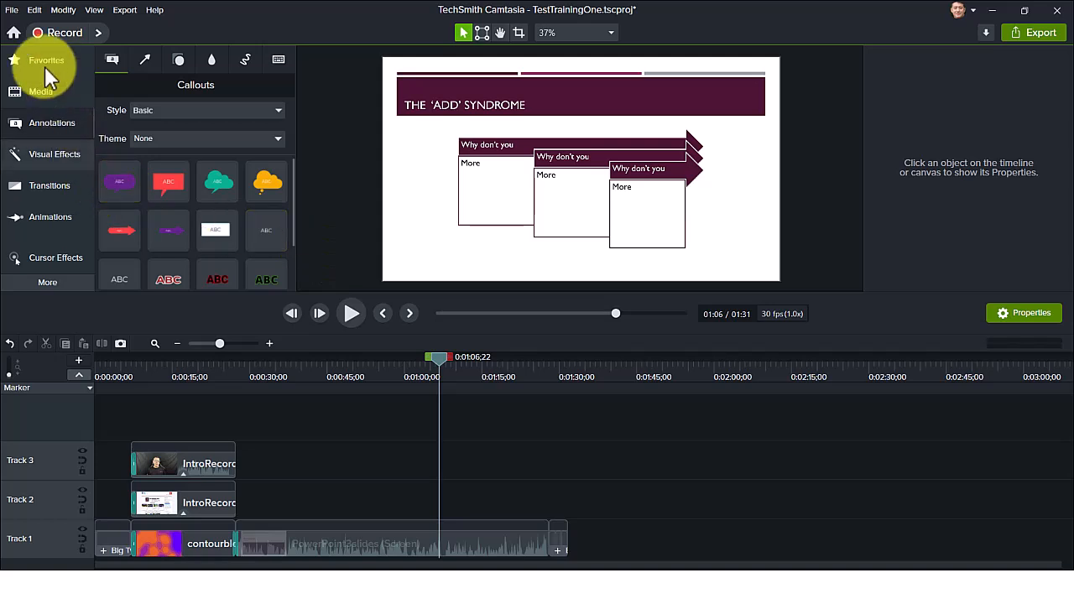
Add a red speech bubble callout at 0:01:04;20 over the slide's upper right, with its tail pointing to the middle box
drag(437, 364, 428, 410)
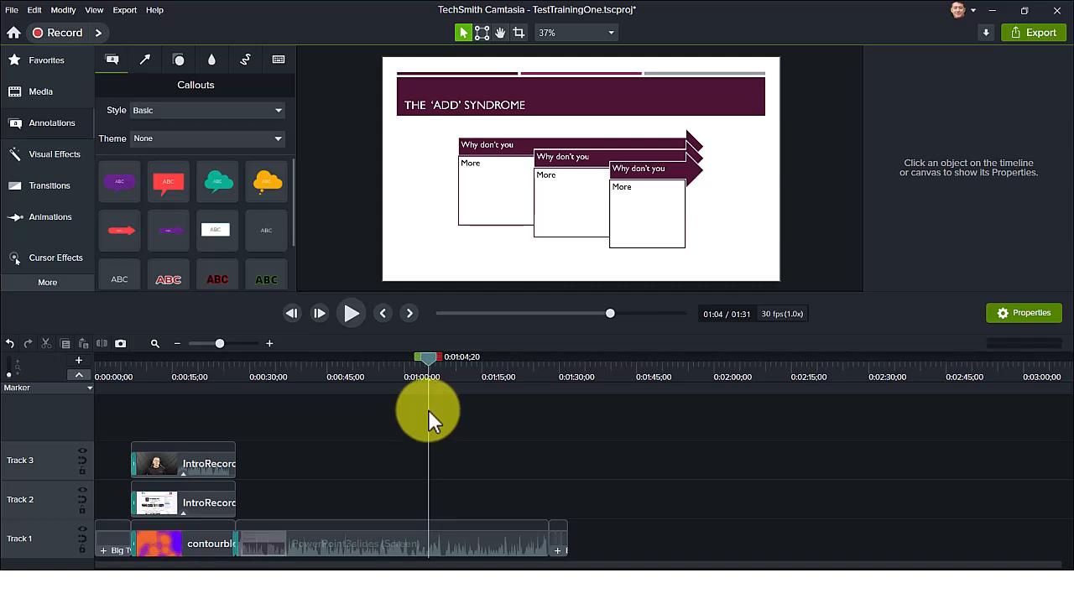
click(47, 126)
click(47, 126)
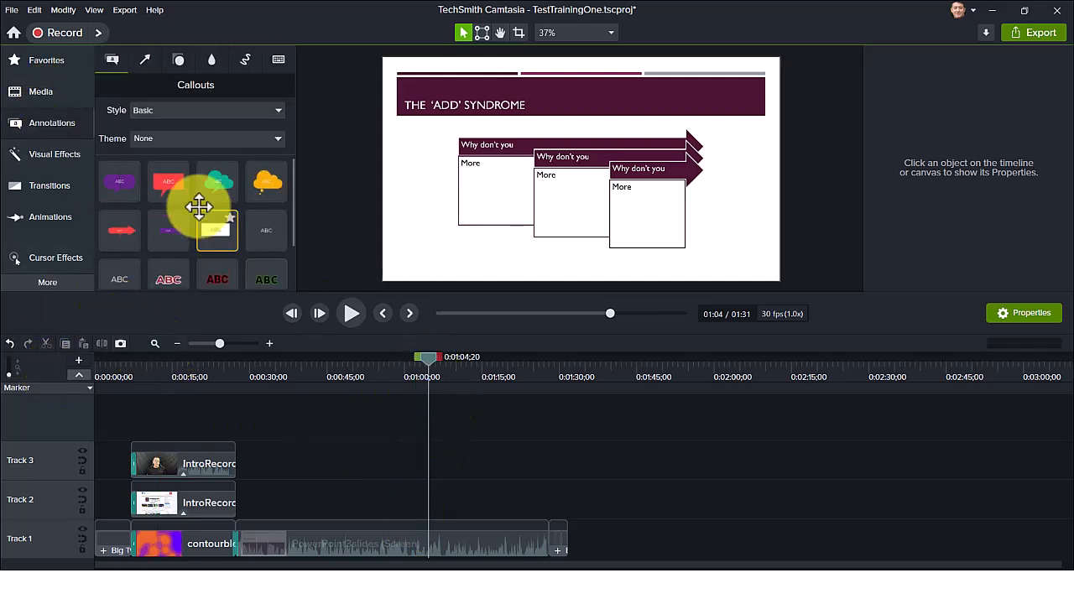
drag(165, 183, 671, 156)
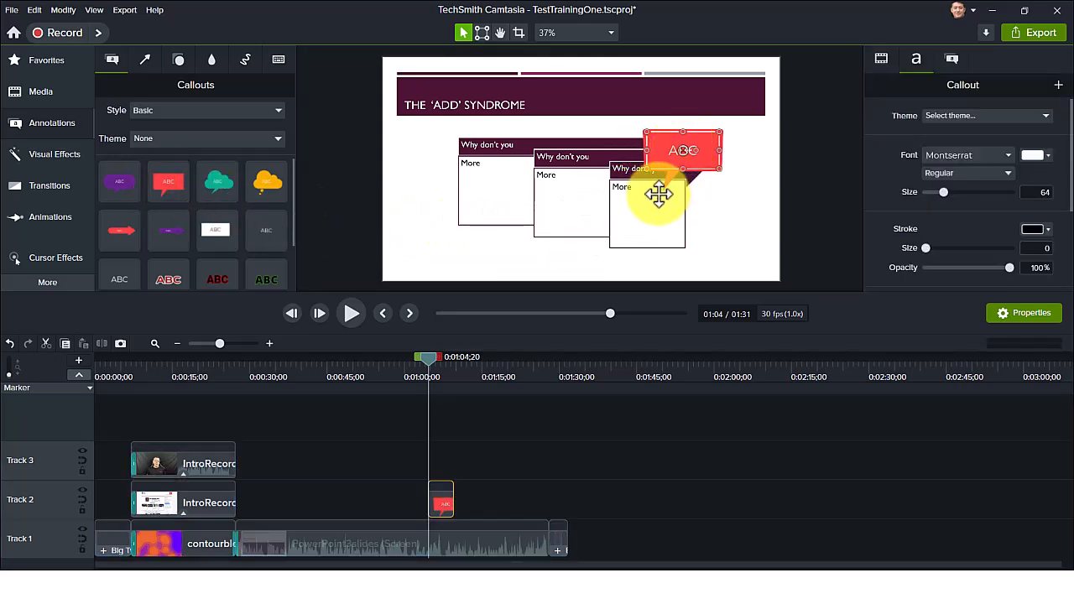
drag(665, 192, 580, 169)
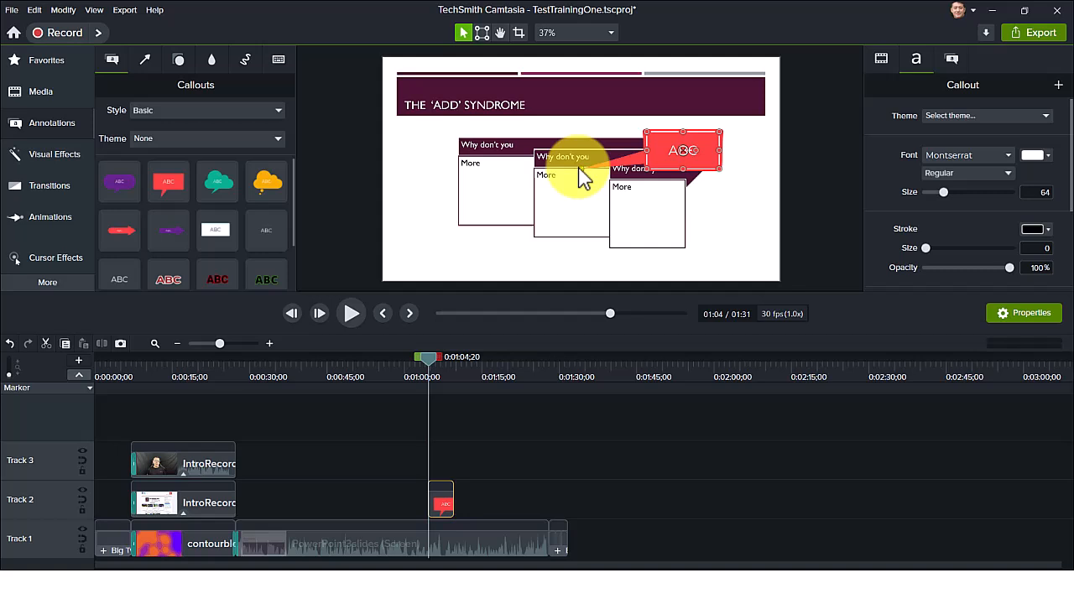
Enlarge the red speech bubble callout and set its text to "This is important"
drag(719, 169, 739, 193)
double_click(727, 167)
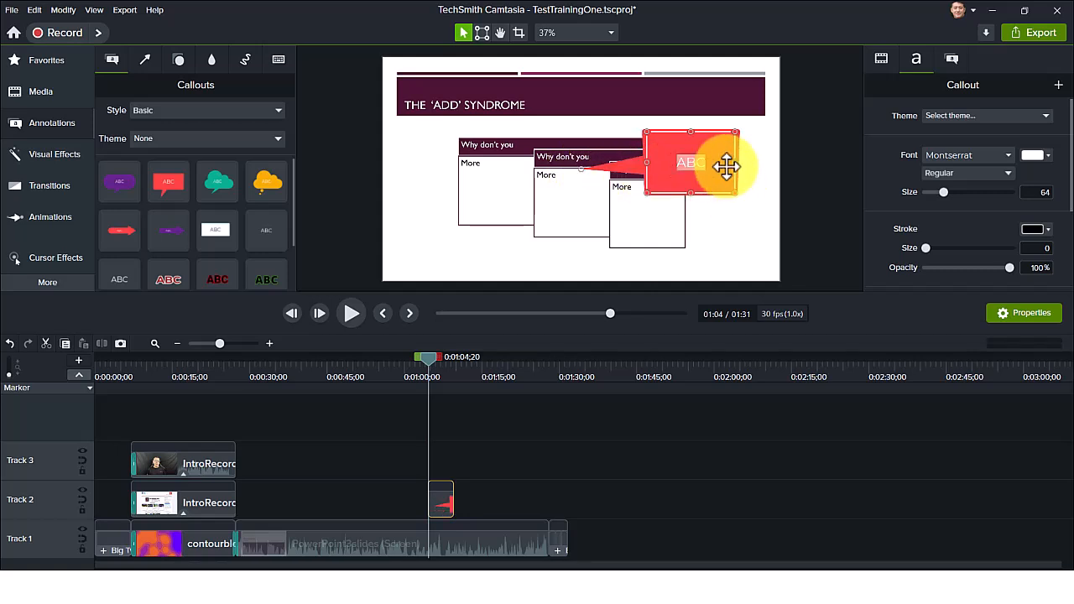
text(This is important)
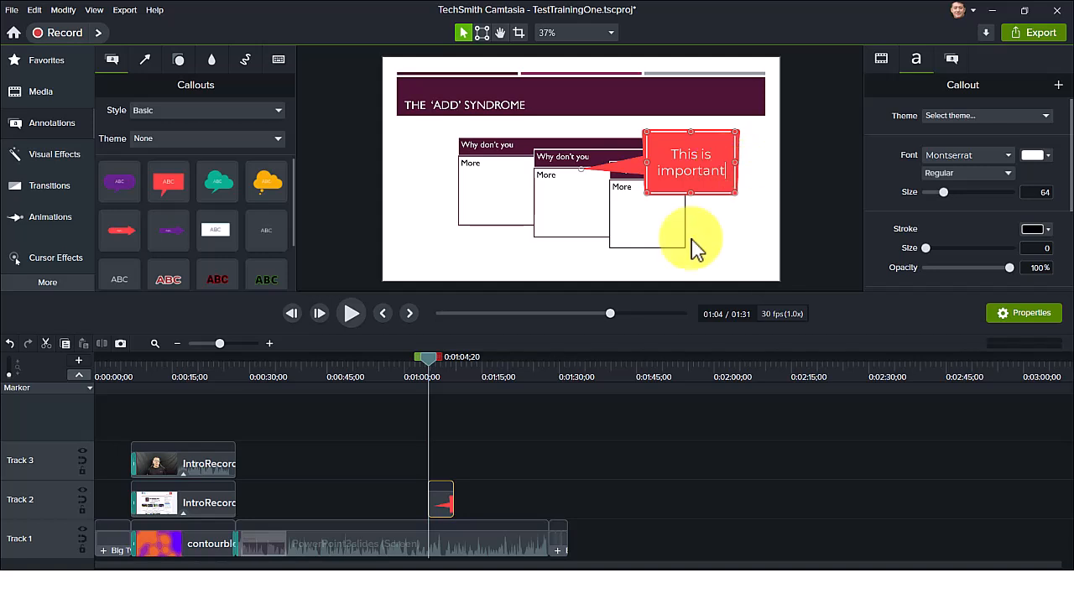
Add a second red speech bubble callout at 0:01:17;27 beside the pyramid, with its tail pointing to "Innovation"
drag(430, 361, 498, 385)
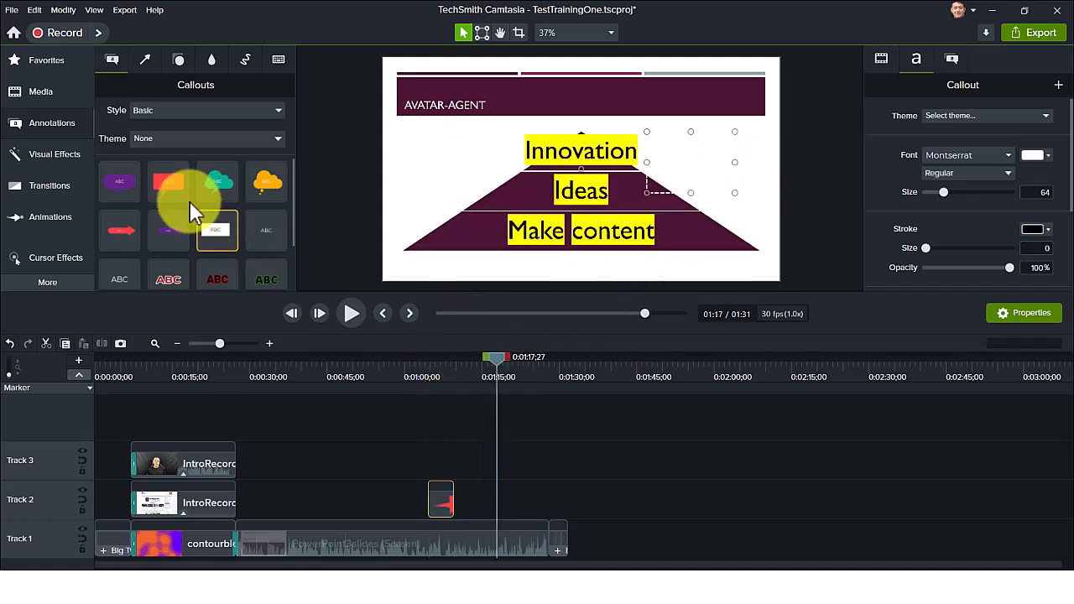
drag(165, 184, 638, 172)
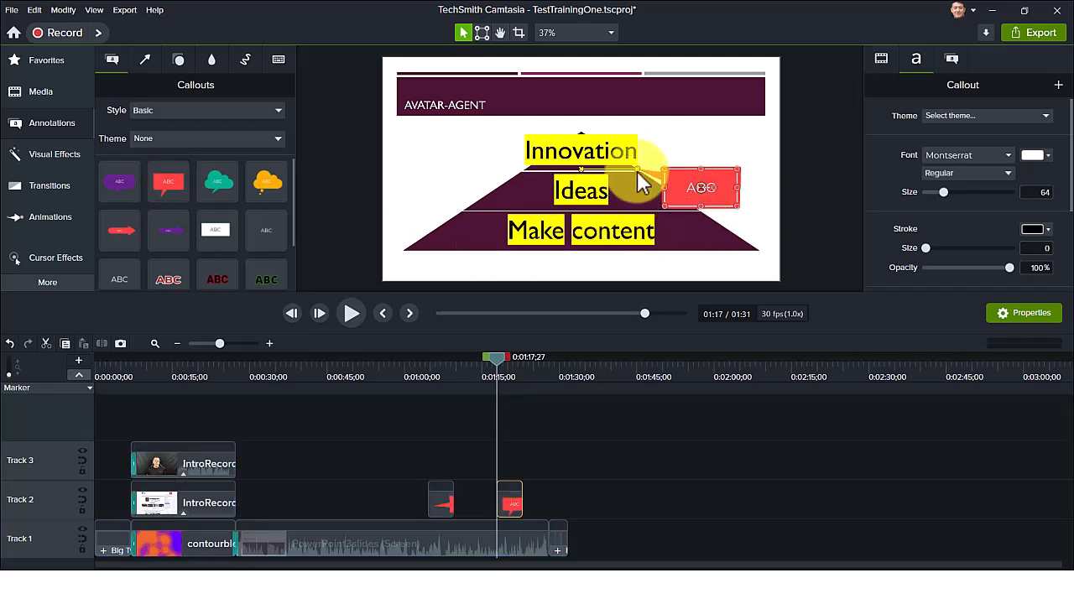
double_click(707, 182)
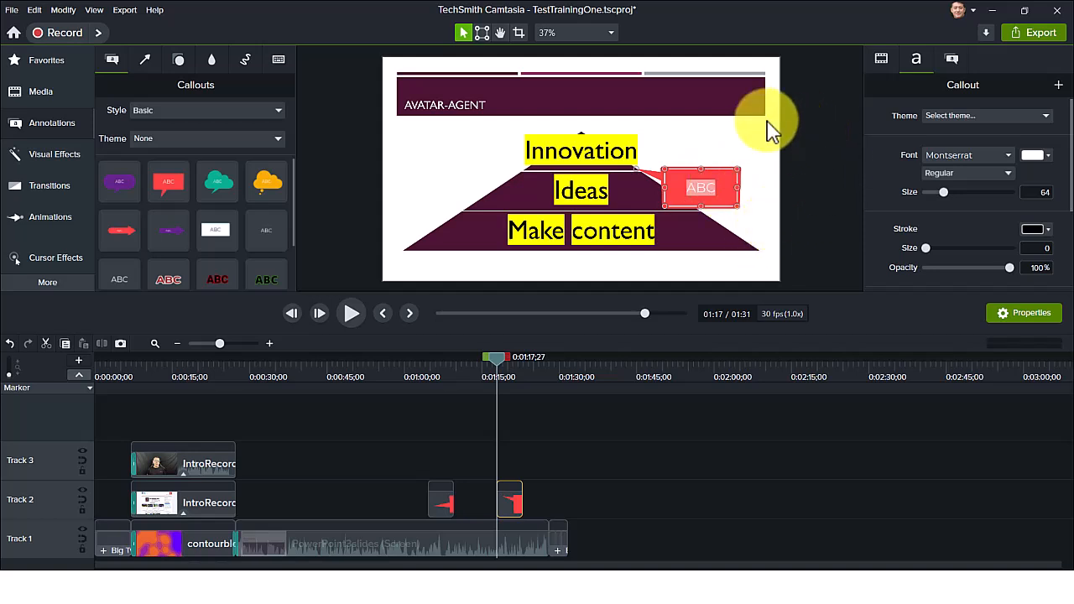
click(719, 152)
click(716, 187)
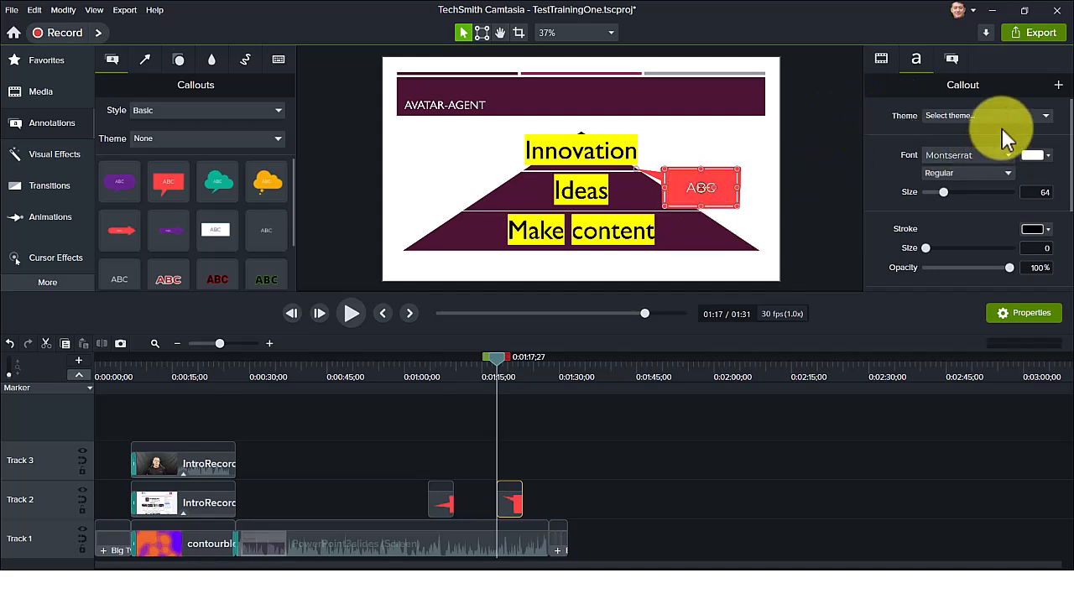
Change the solid fill of the speech bubble callout beside the pyramid to dark blue and save the project
click(950, 59)
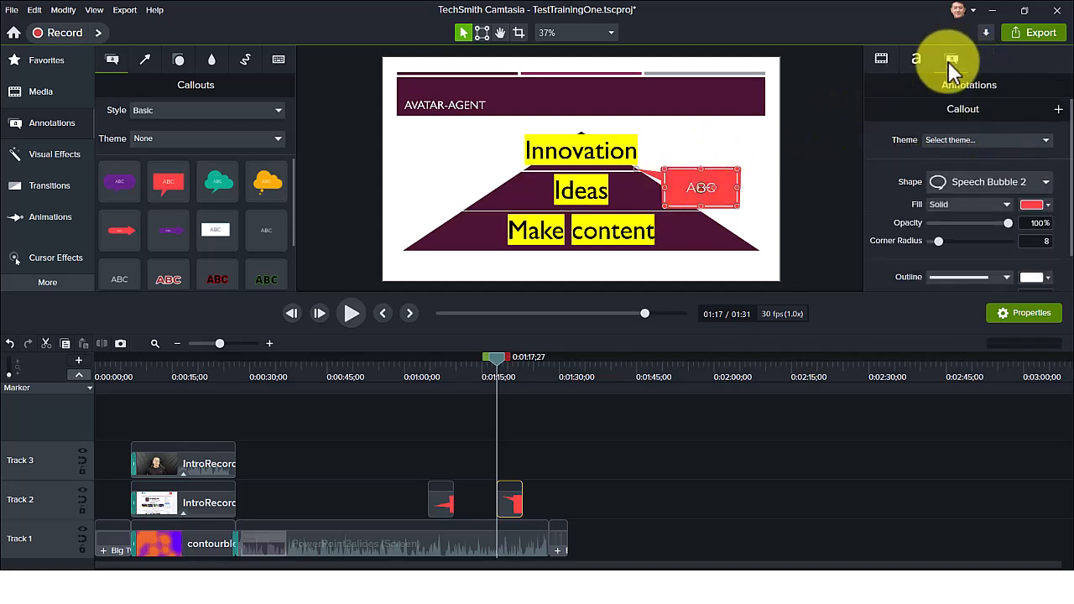
click(1041, 207)
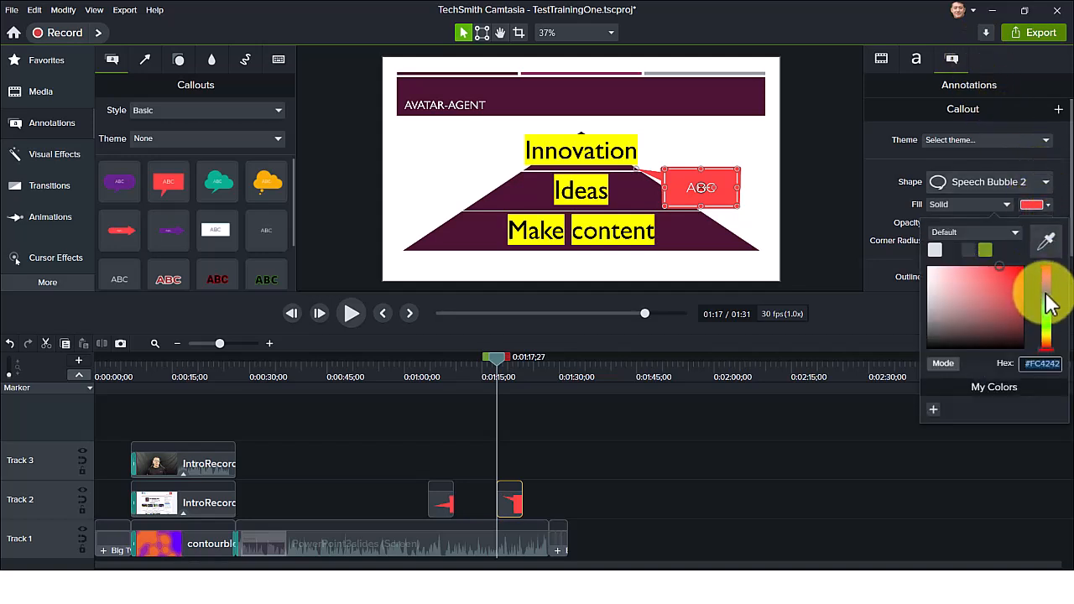
drag(1049, 304, 1047, 289)
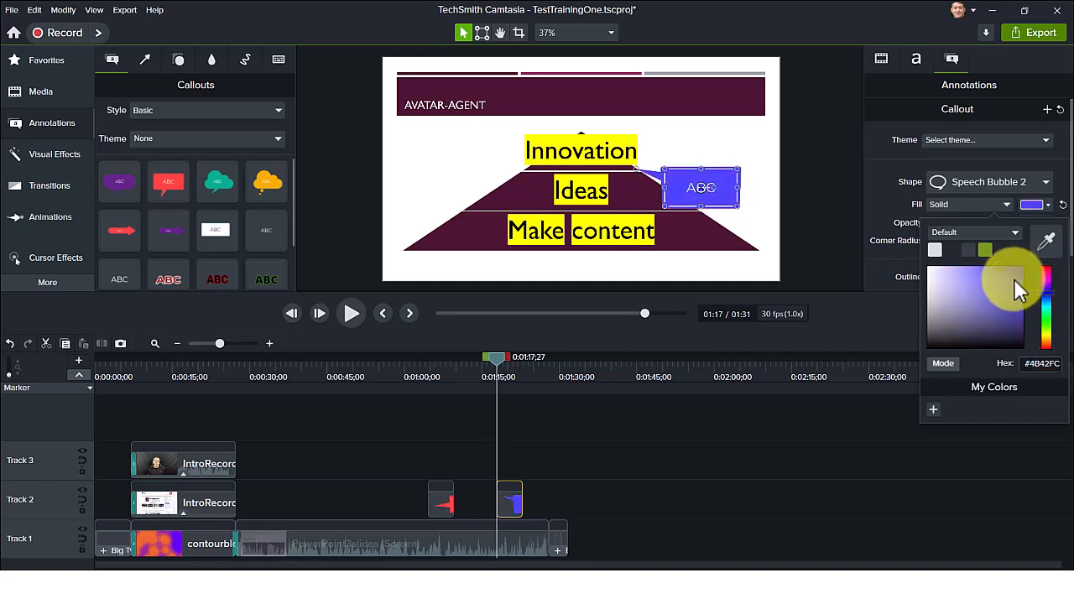
click(1015, 276)
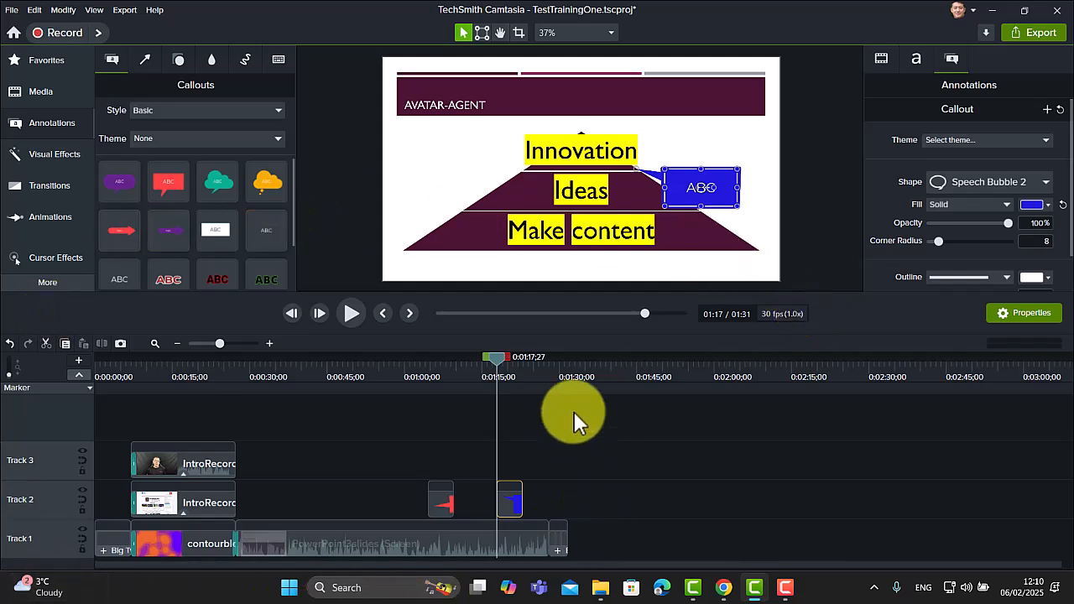
click(12, 15)
click(48, 108)
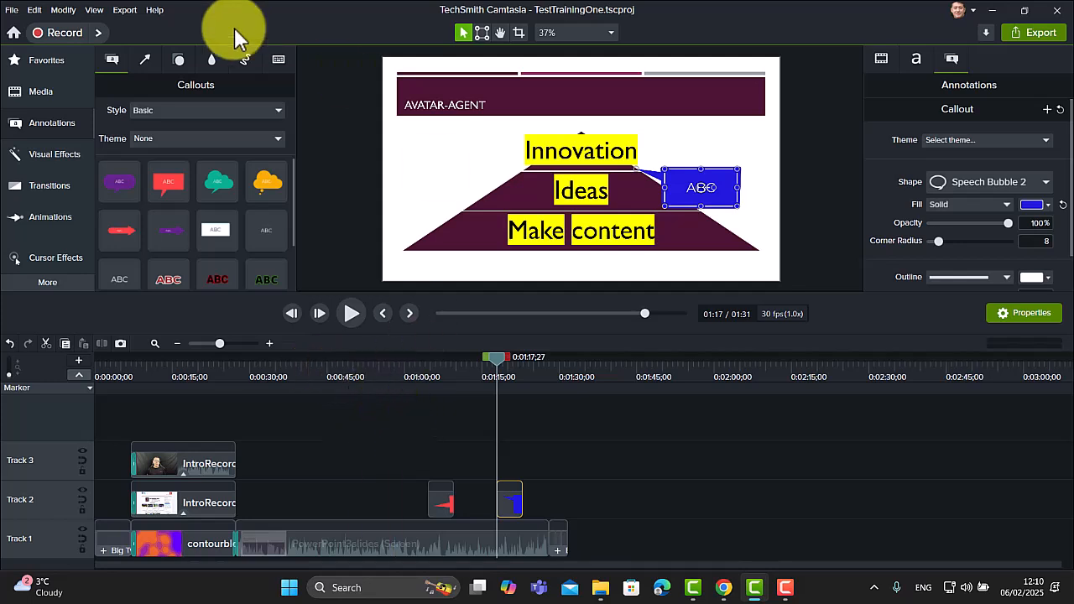
Set up a local MP4 export named TestTrainingOne with the Desktop as its save location
click(126, 12)
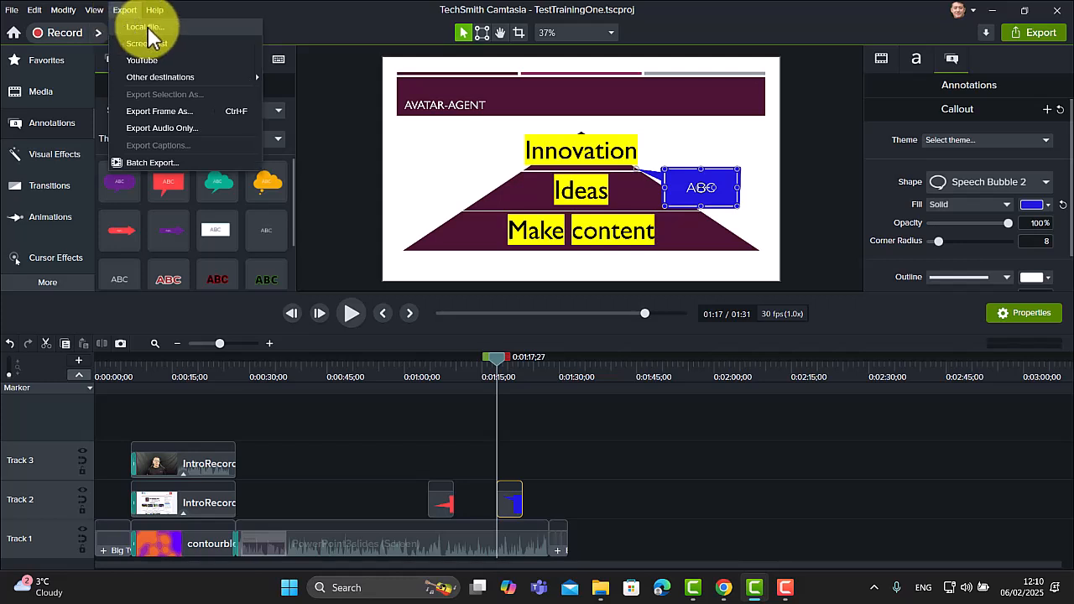
click(146, 27)
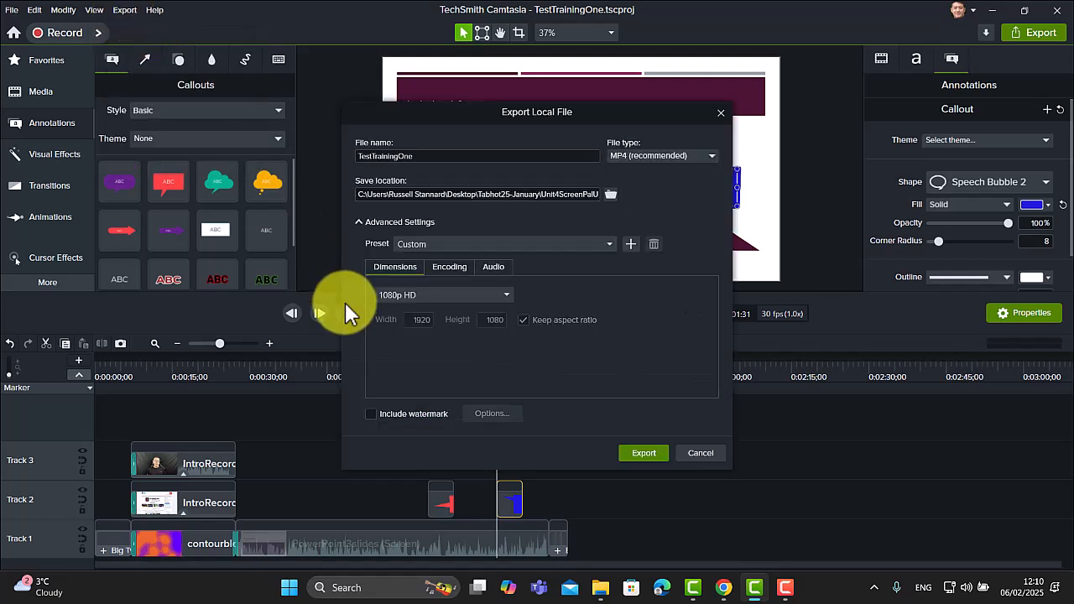
click(420, 155)
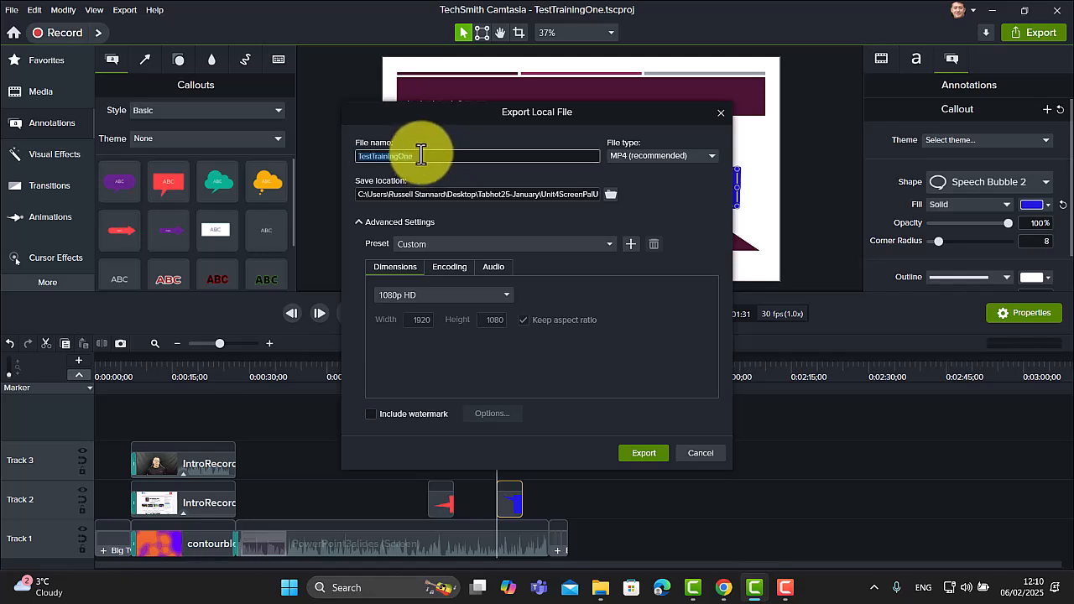
double_click(369, 156)
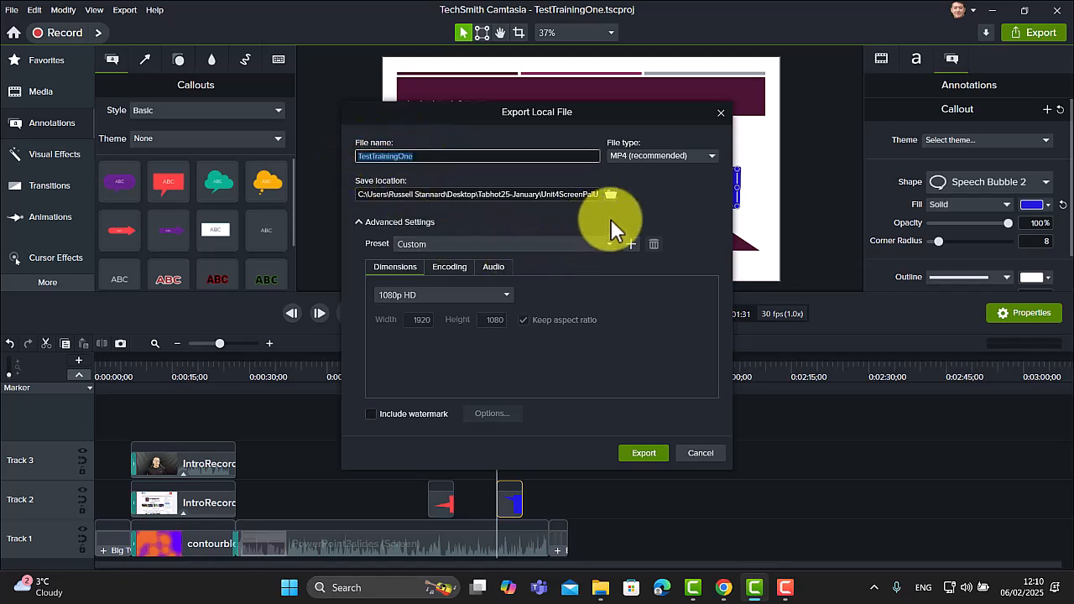
click(614, 192)
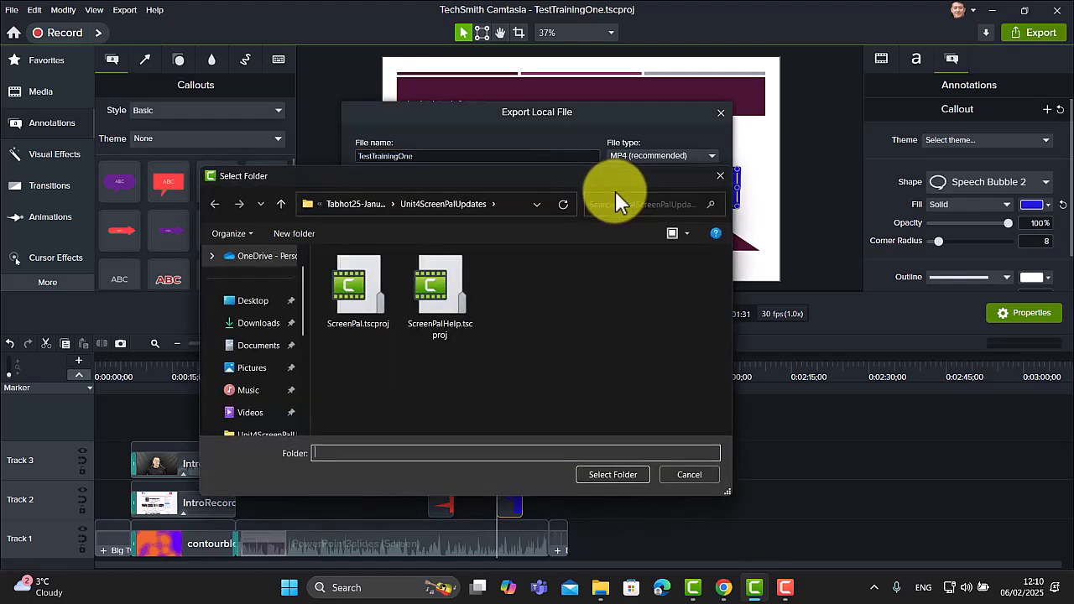
click(247, 305)
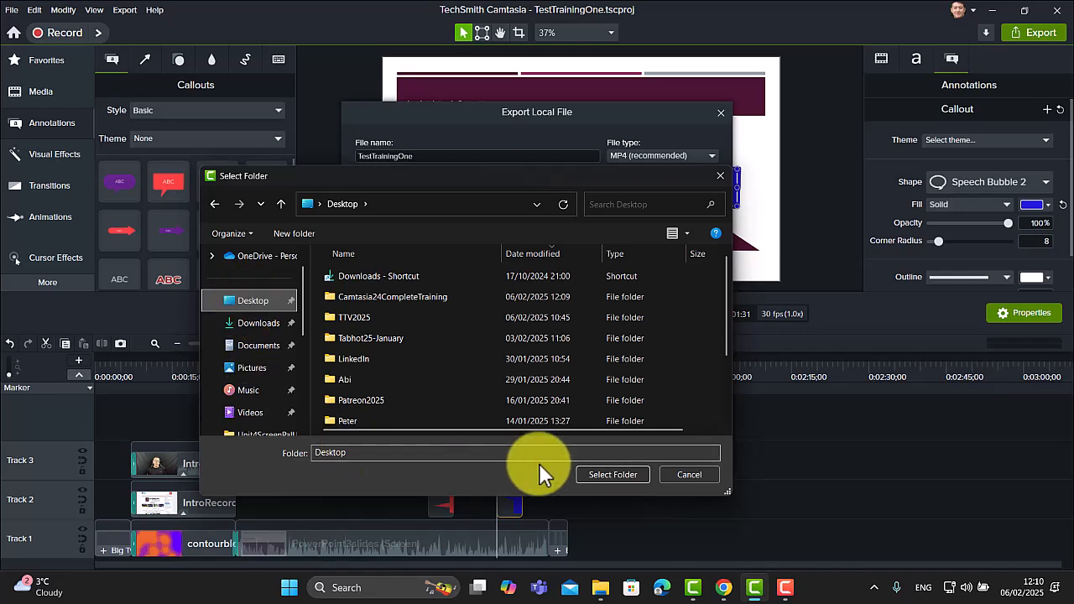
click(607, 473)
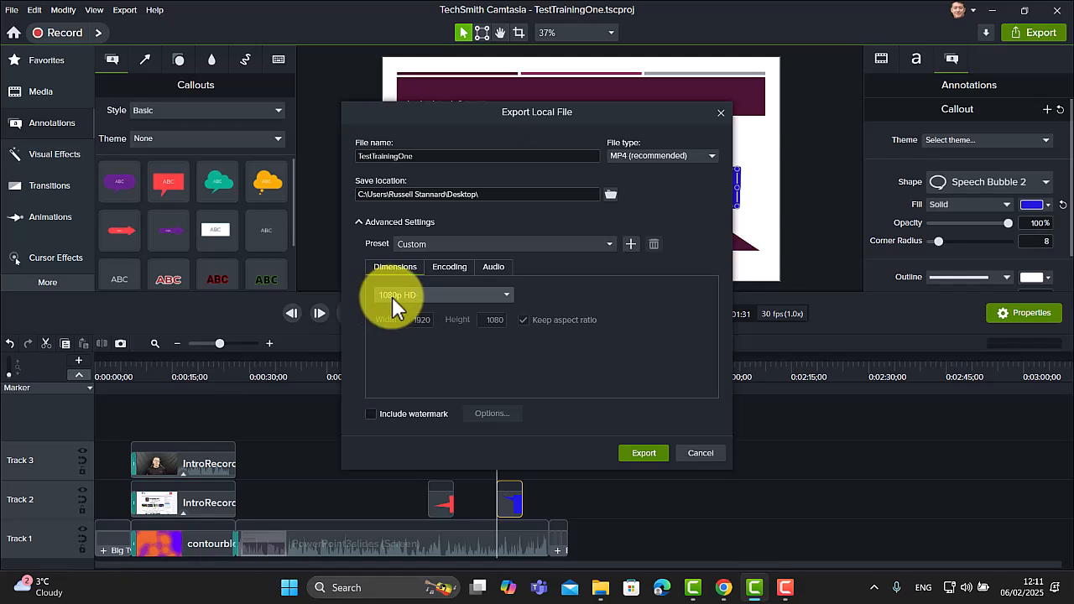
Set the export dimensions to Current Project Dimensions and export the video
click(515, 291)
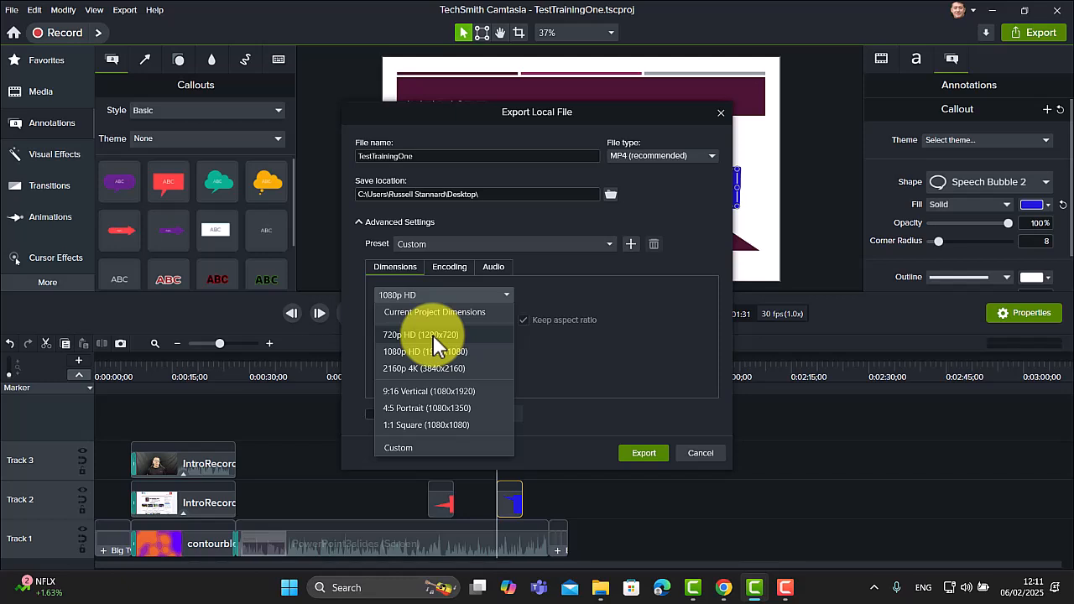
click(399, 310)
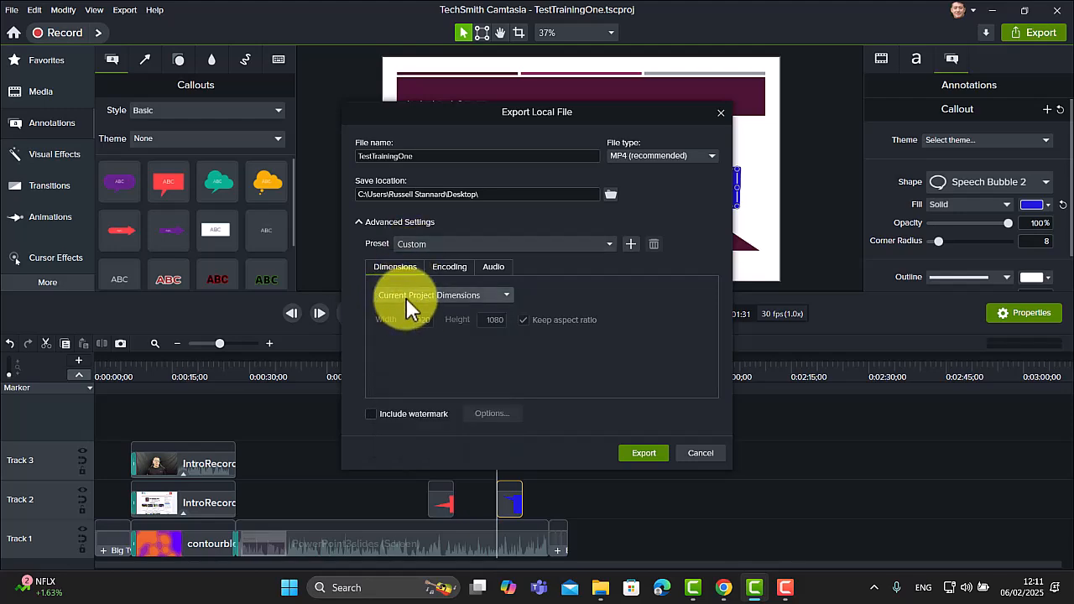
click(644, 453)
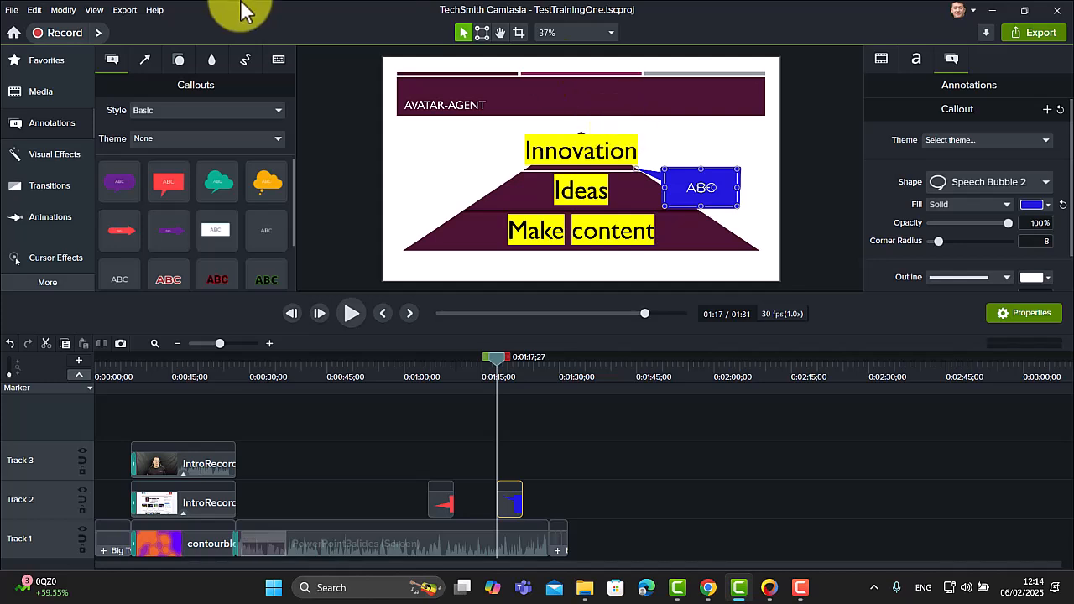
Open the YouTube export settings for the project and select the video title
click(127, 11)
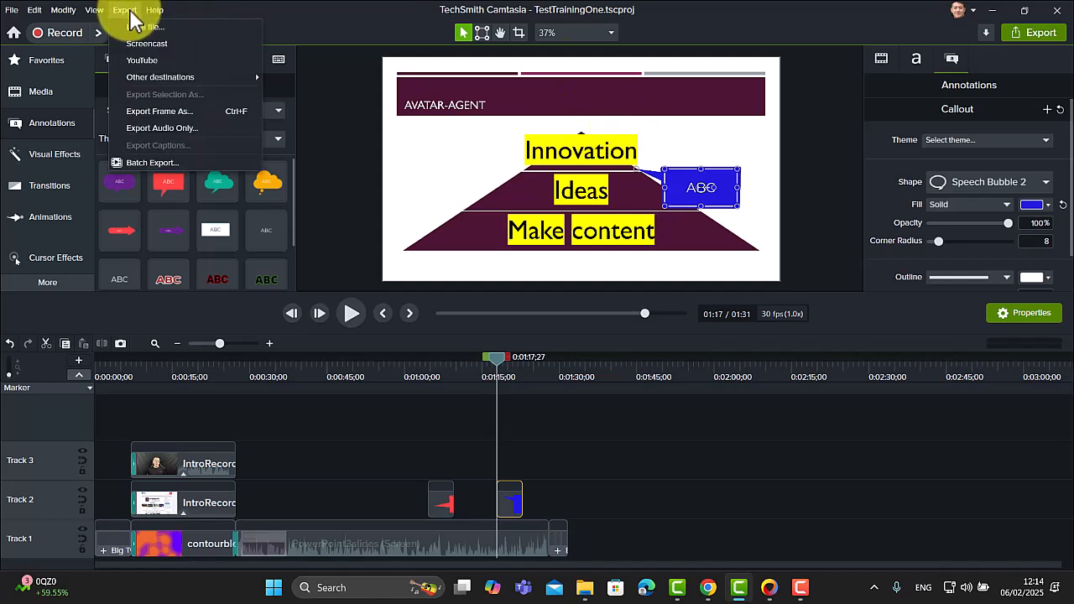
click(136, 60)
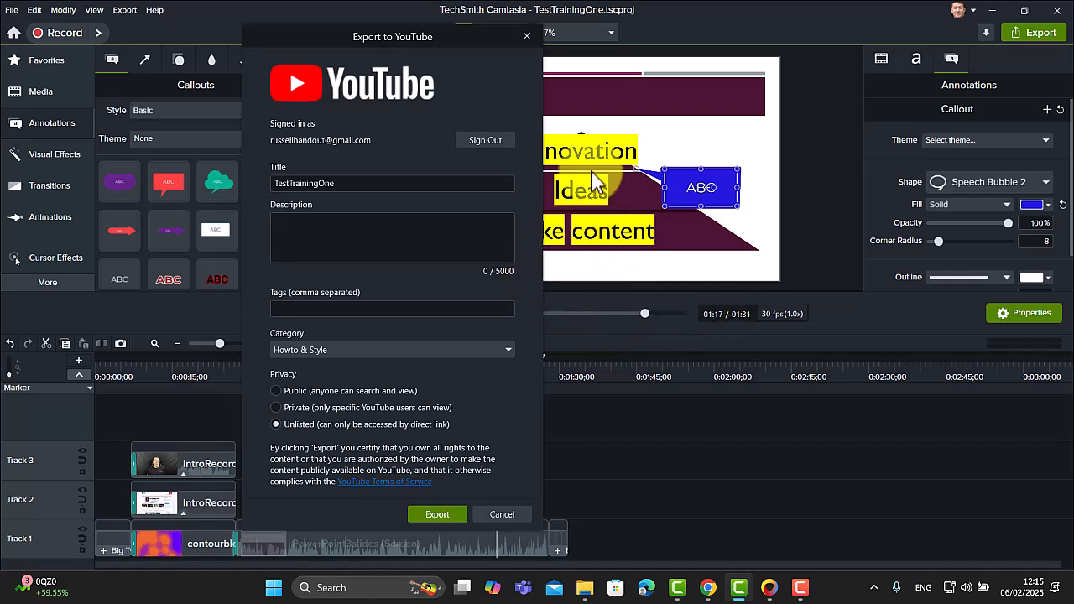
double_click(353, 183)
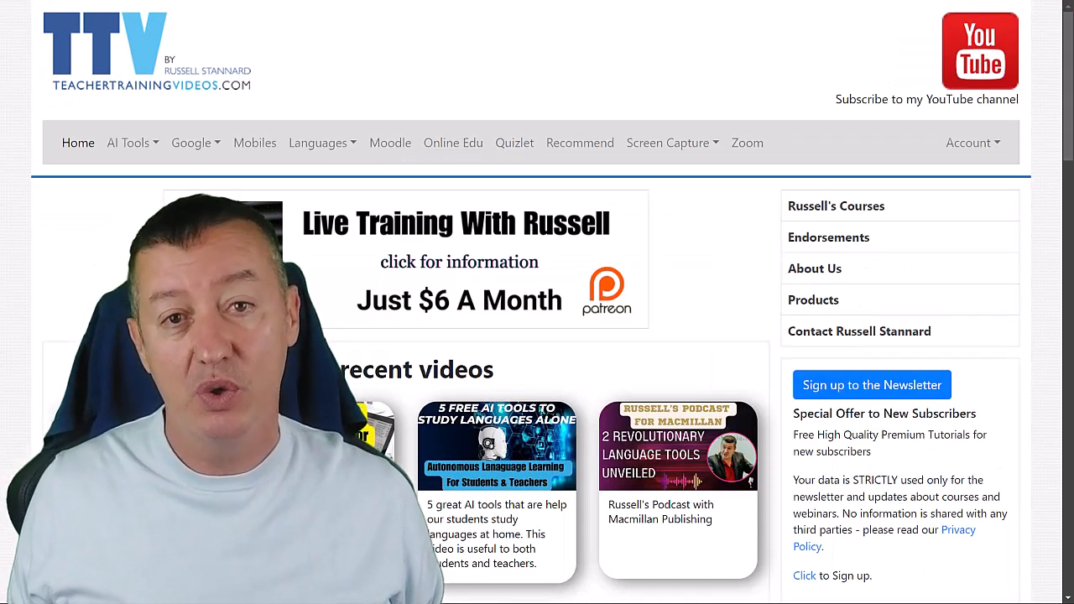
scroll(538, 335, down, 5)
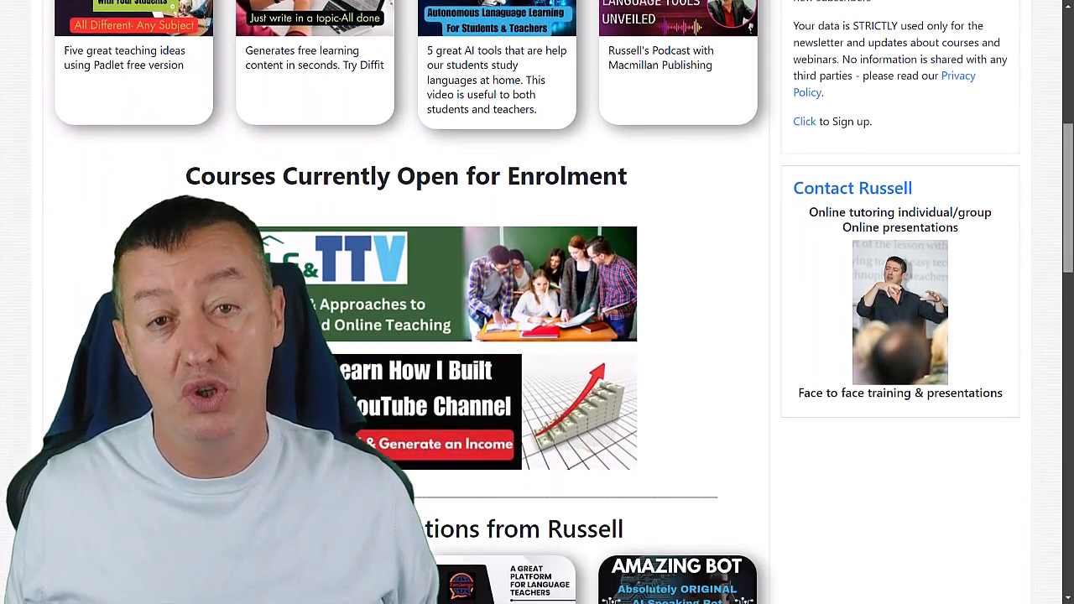
scroll(537, 336, down, 2)
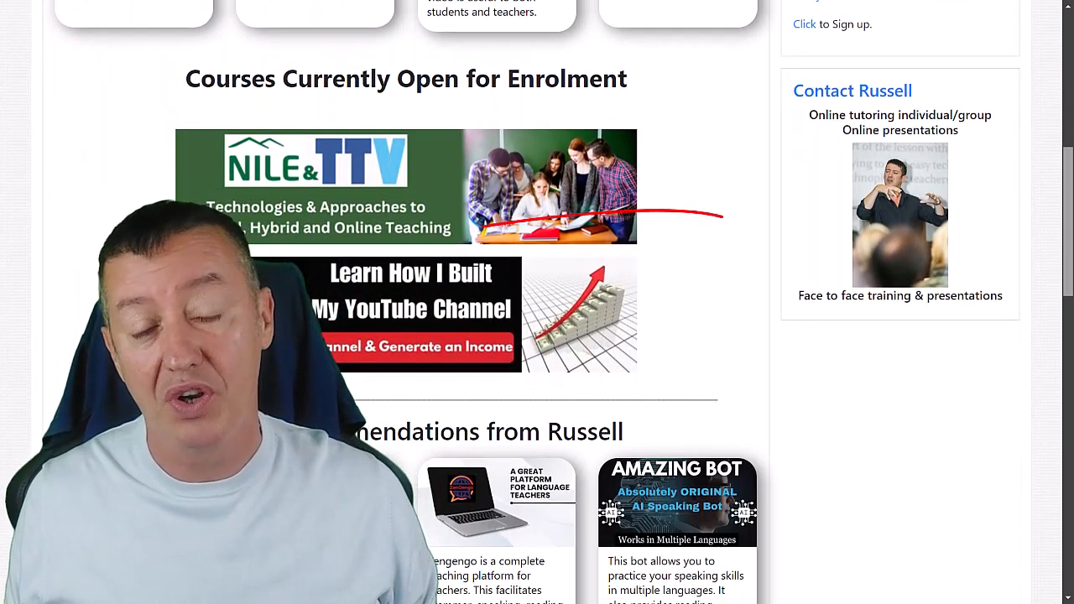